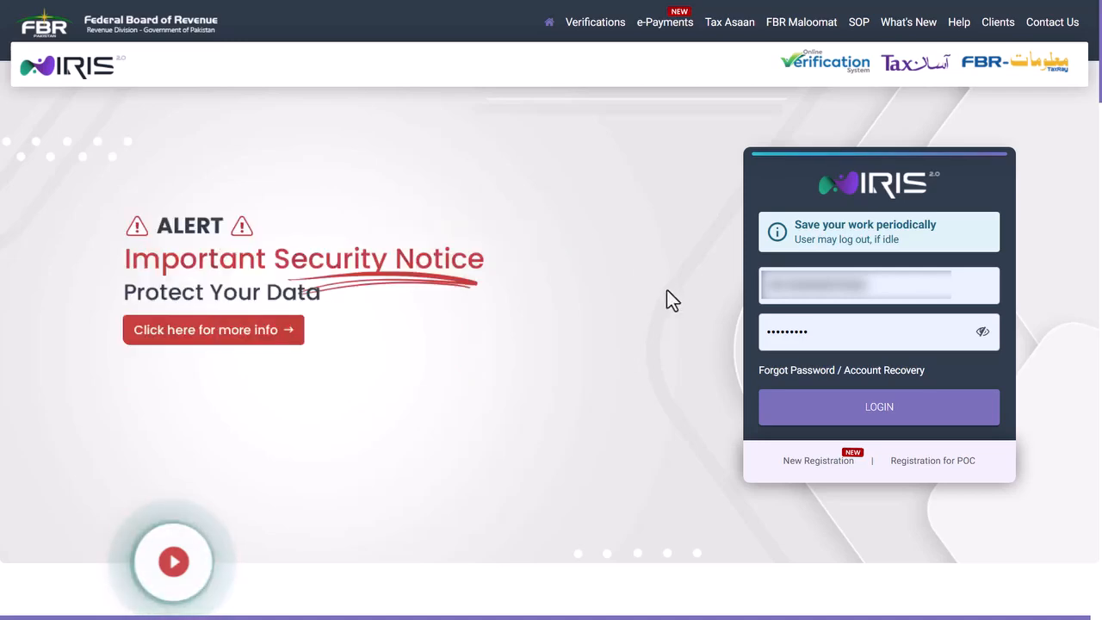
- Sign in and start a normal Income Tax Return for 01-JUL-2025 - 30-JUN-2026
{"action": "left_click", "coordinate": [870, 411]}
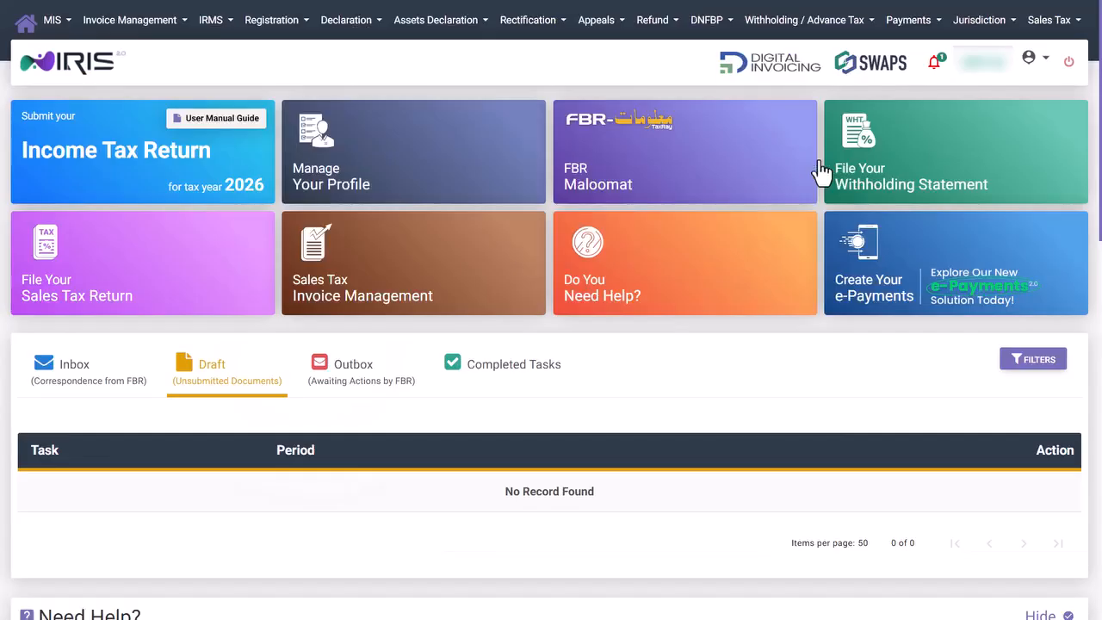
{"action": "left_click", "coordinate": [193, 177]}
{"action": "left_click", "coordinate": [460, 319]}
{"action": "left_click", "coordinate": [571, 374]}
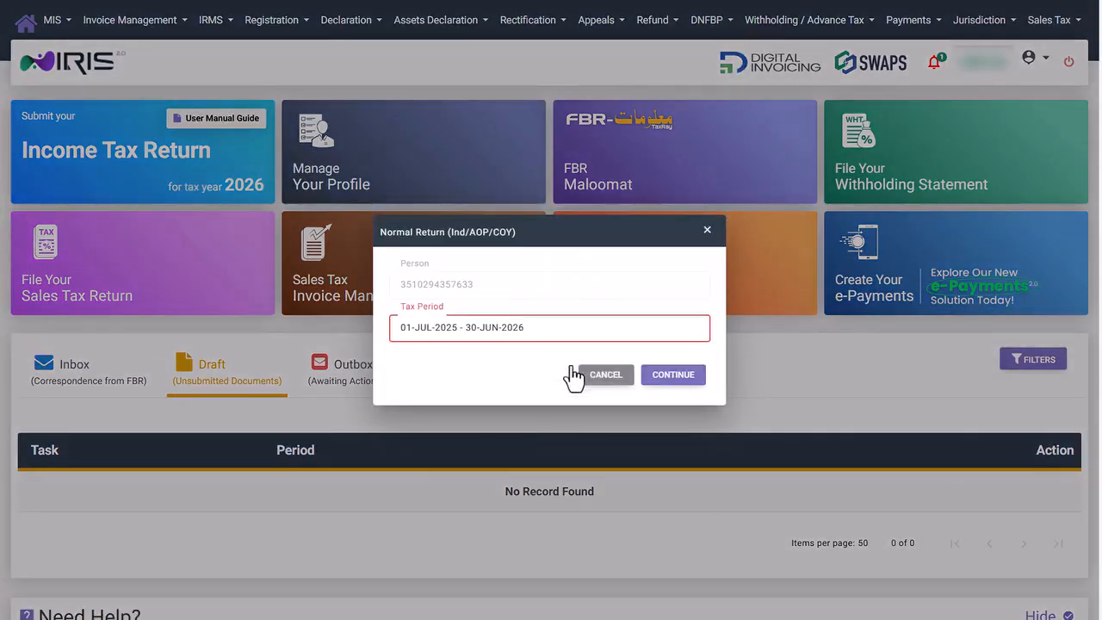
{"action": "left_click", "coordinate": [680, 387]}
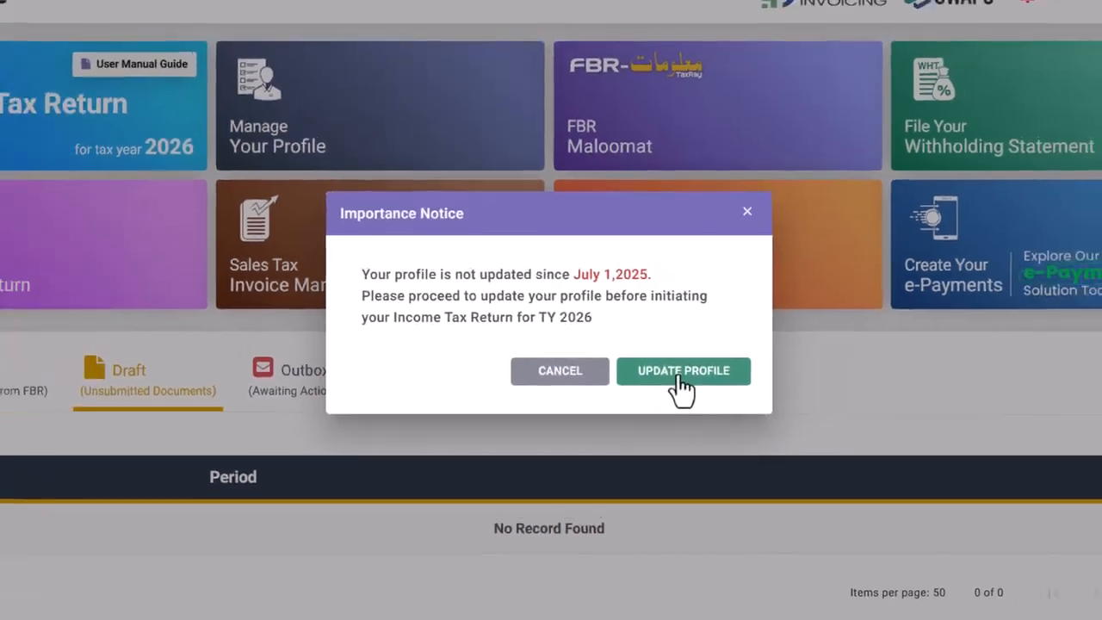
- Go to the profile update and move through Income Sources and Businesses to Addresses
{"action": "left_click", "coordinate": [717, 386]}
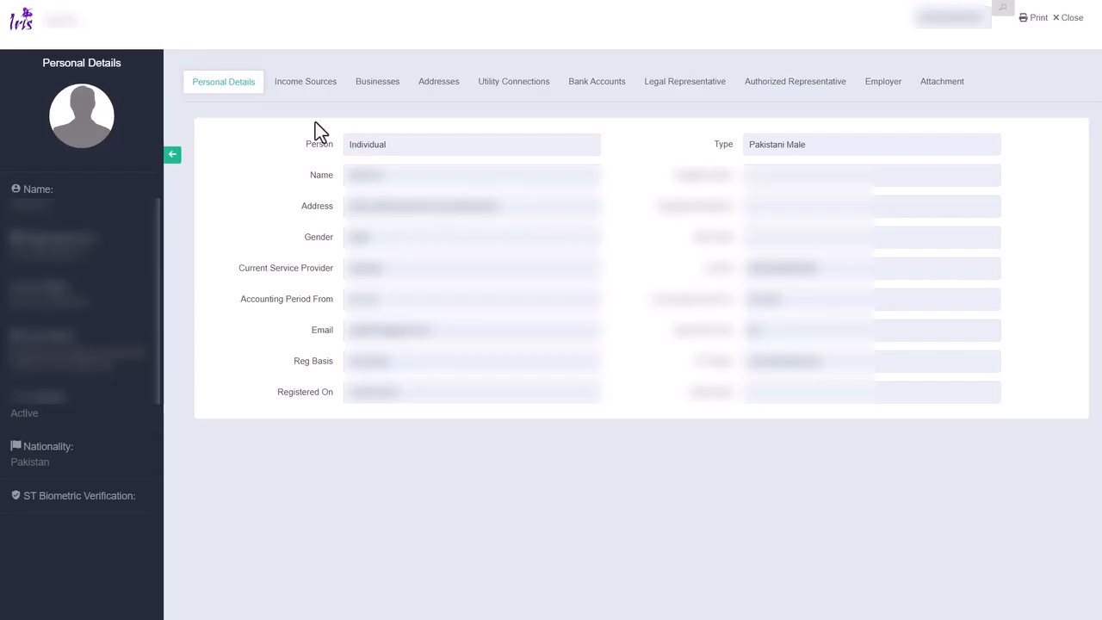
{"action": "left_click", "coordinate": [312, 101]}
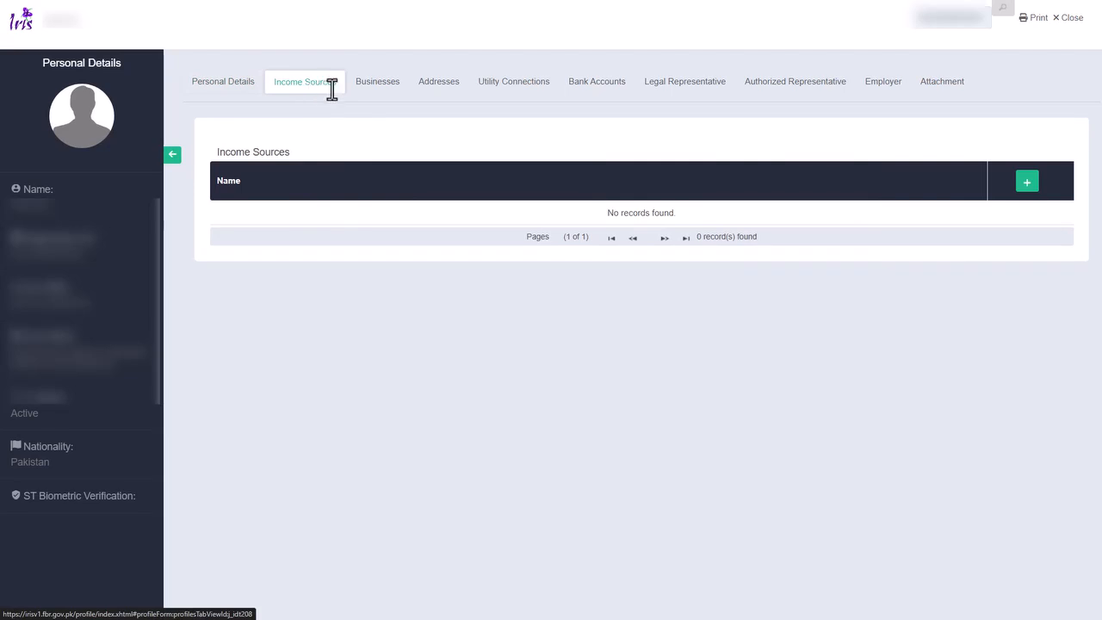
{"action": "left_click", "coordinate": [387, 100]}
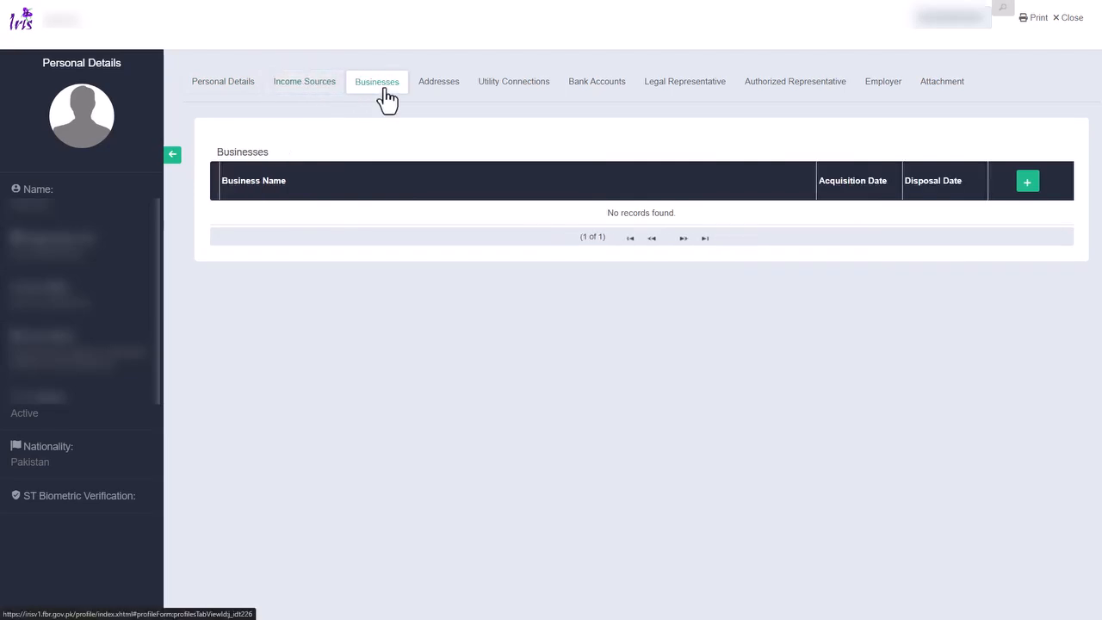
{"action": "left_click", "coordinate": [445, 100]}
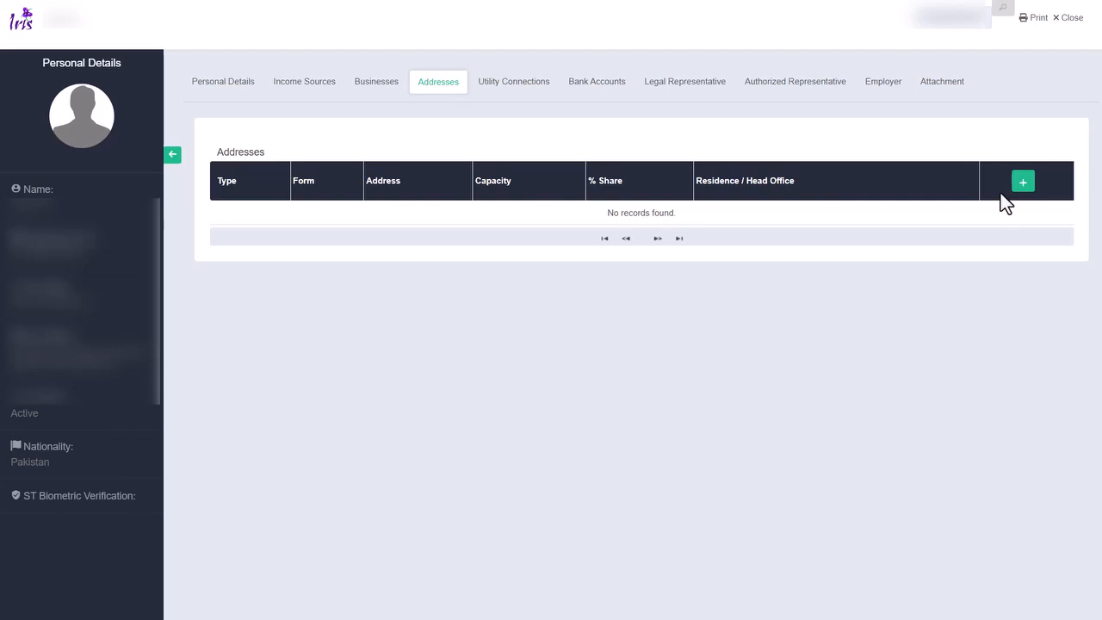
- Add a Residential Property address with a 1% share to the profile
{"action": "left_click", "coordinate": [1021, 183]}
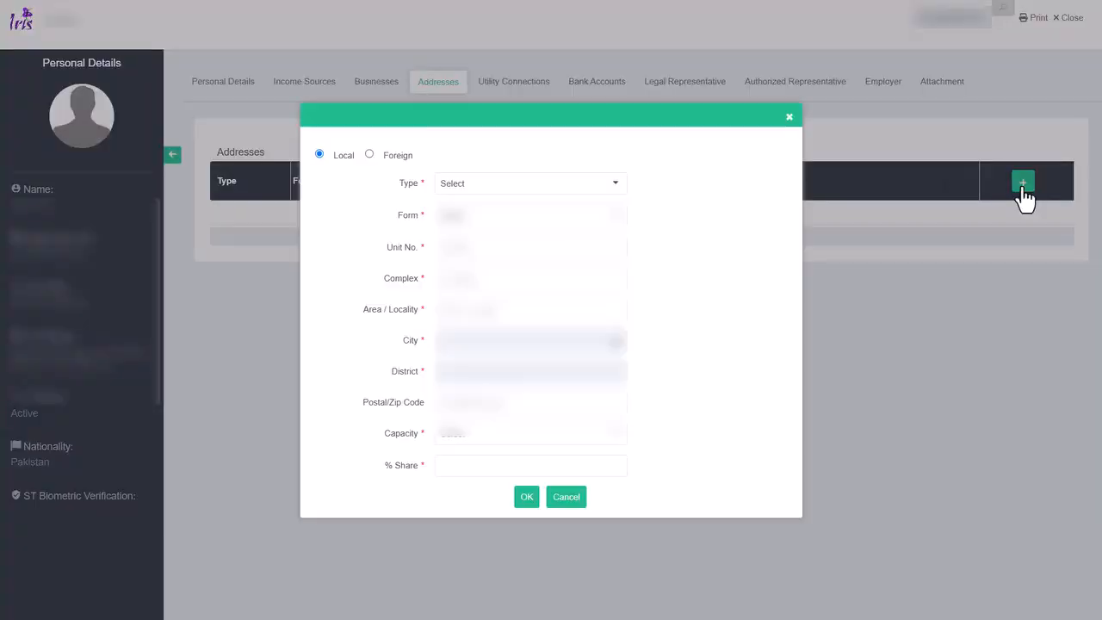
{"action": "left_click", "coordinate": [607, 187]}
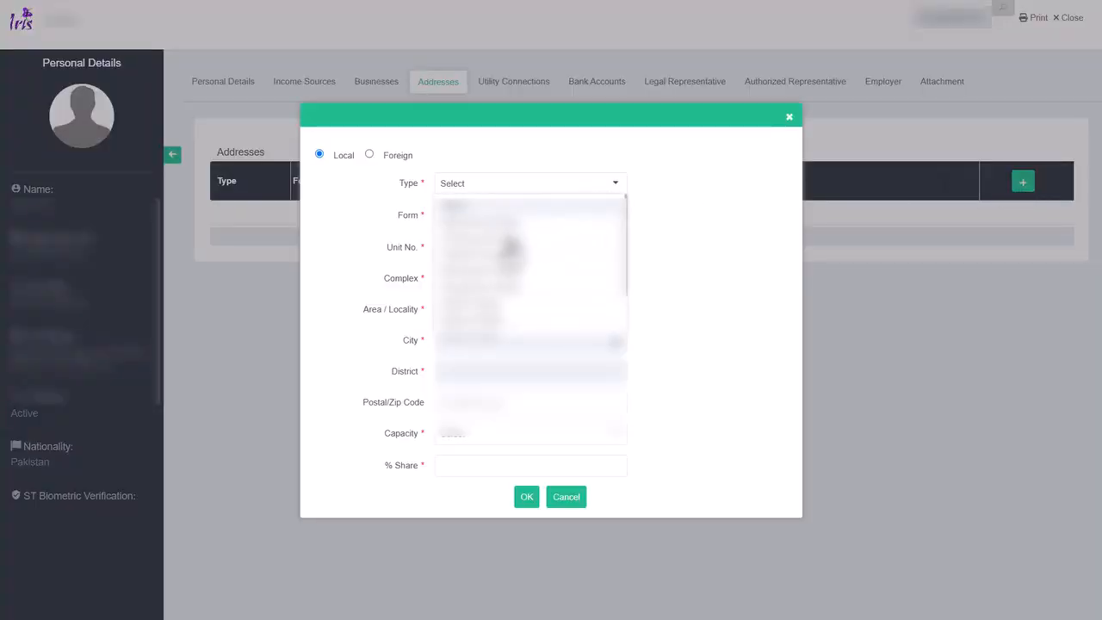
{"action": "left_click", "coordinate": [506, 260]}
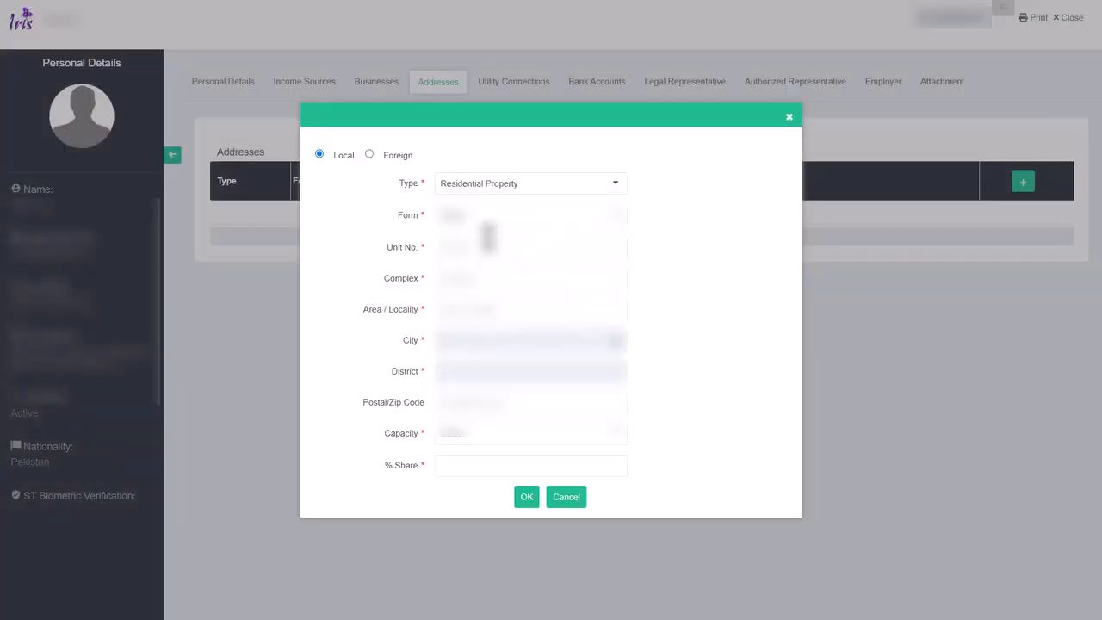
{"action": "left_click", "coordinate": [462, 465]}
{"action": "type", "text": "1"}
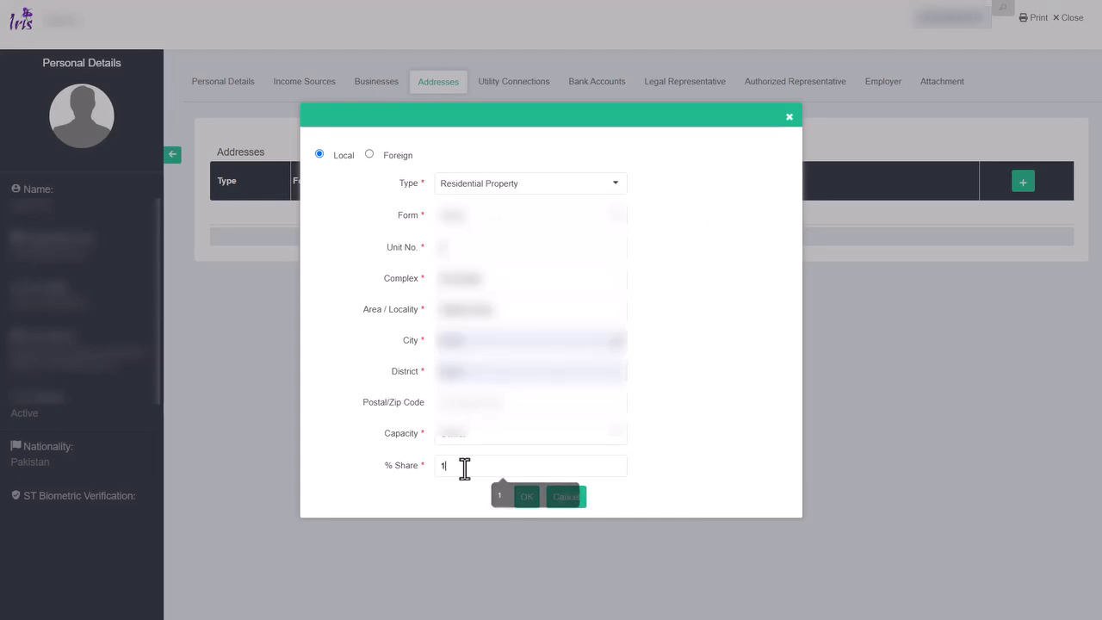
{"action": "left_click", "coordinate": [525, 499]}
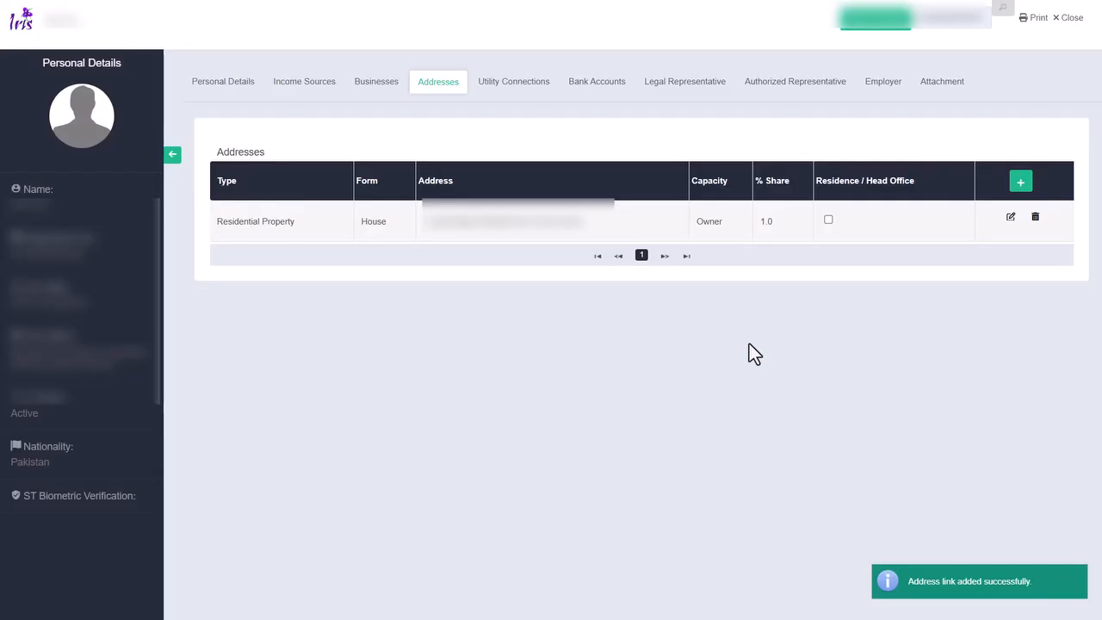
- Submit the profile update, confirm it with the PIN, and return to the dashboard
{"action": "left_click", "coordinate": [871, 21]}
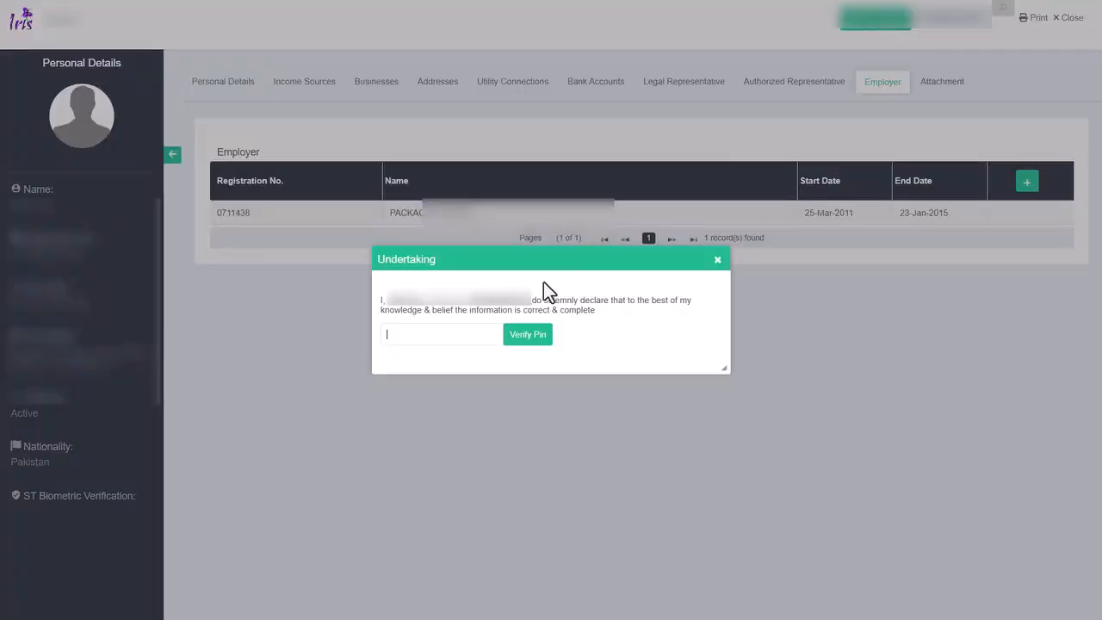
{"action": "type", "text": "1234"}
{"action": "left_click", "coordinate": [526, 337]}
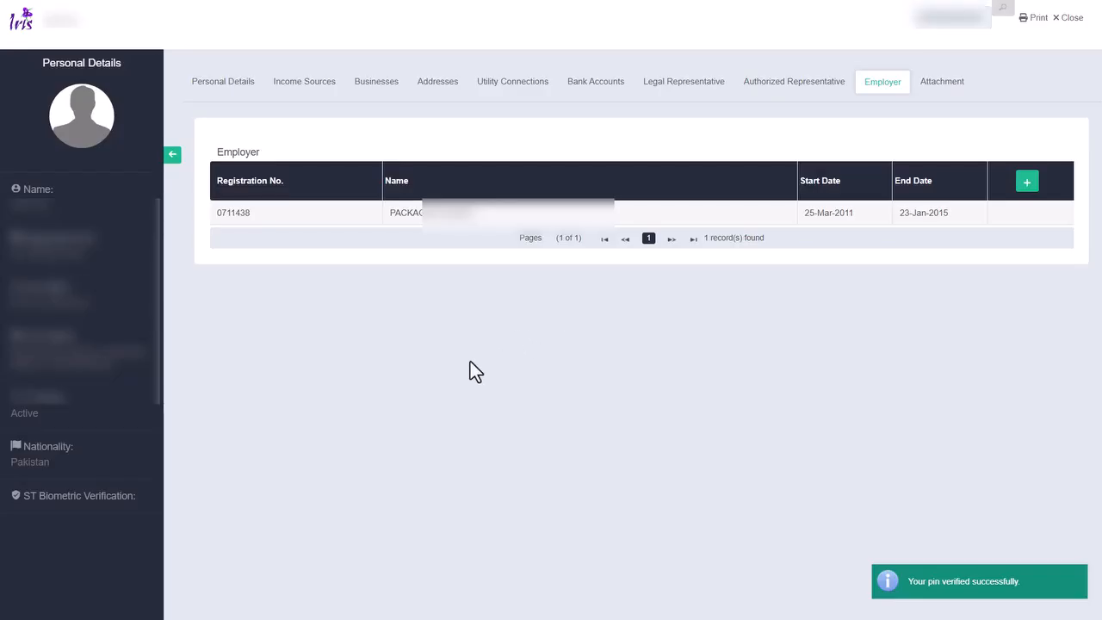
{"action": "left_click", "coordinate": [1071, 19]}
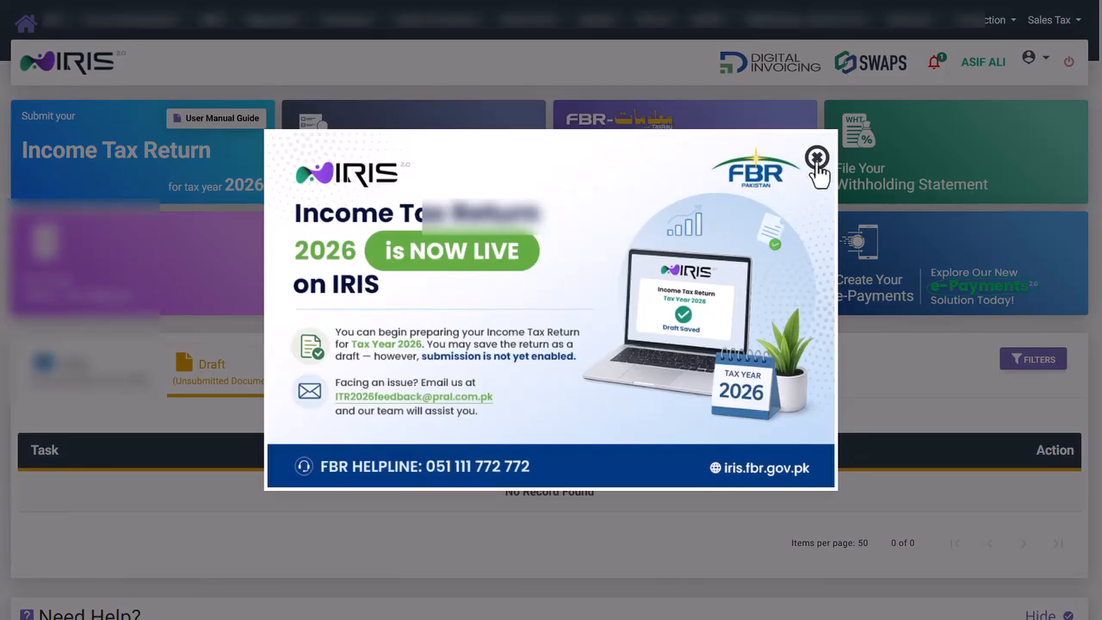
{"action": "left_click", "coordinate": [815, 164]}
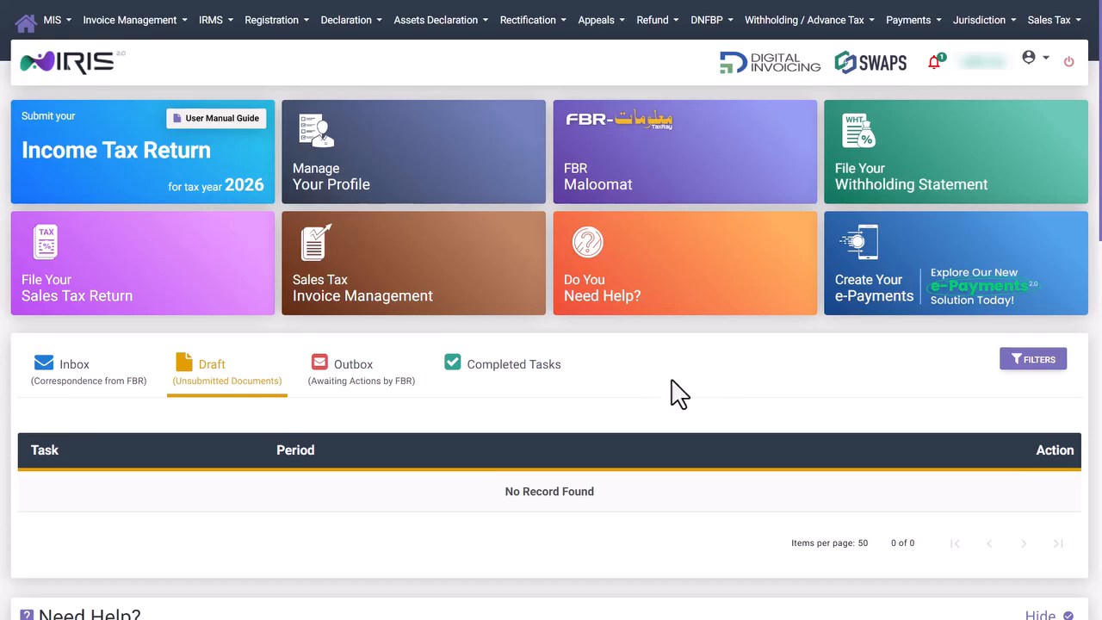
- Begin the Income Tax Return for tax period 01-JUL-2025 - 30-JUN-2026
{"action": "left_click", "coordinate": [152, 184]}
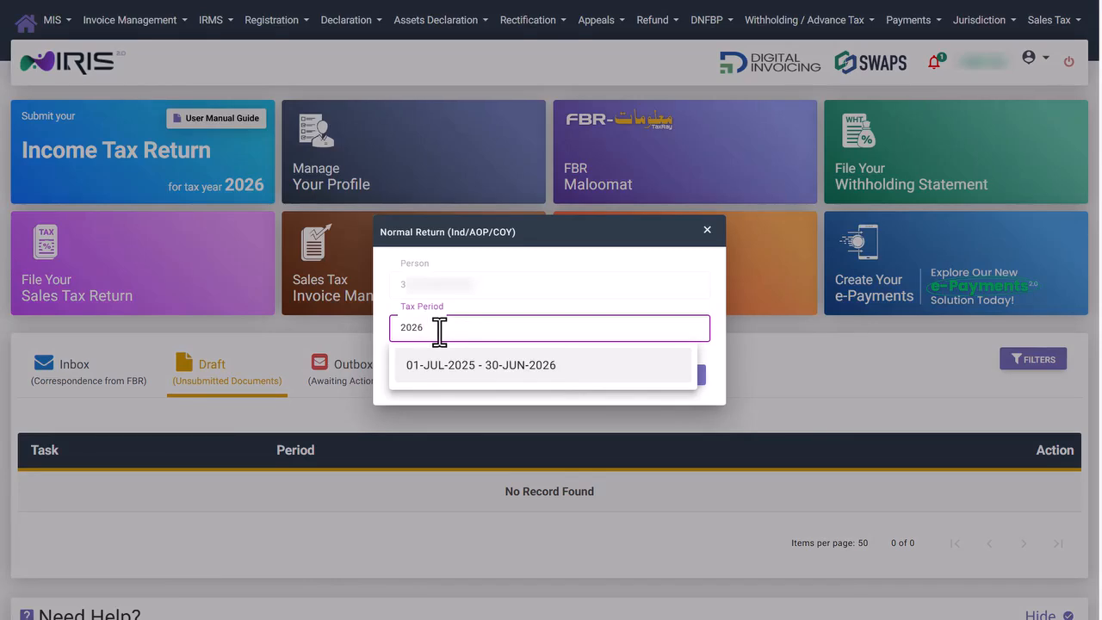
{"action": "left_click", "coordinate": [551, 373]}
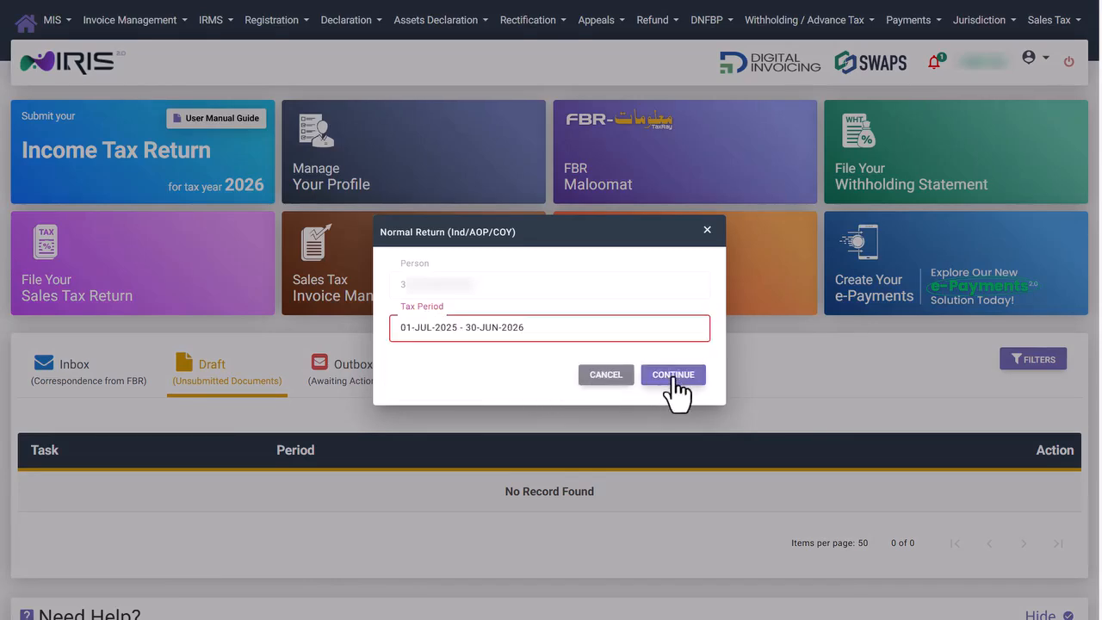
{"action": "left_click", "coordinate": [672, 379]}
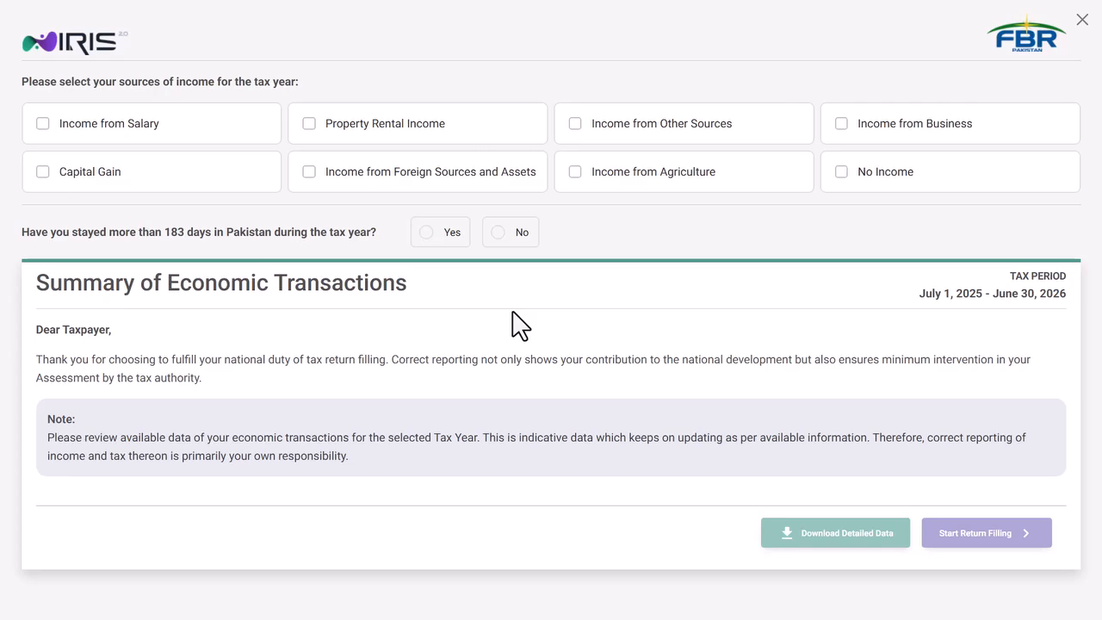
- Try the income source options, leaving only Income from Salary selected
{"action": "left_click", "coordinate": [62, 129]}
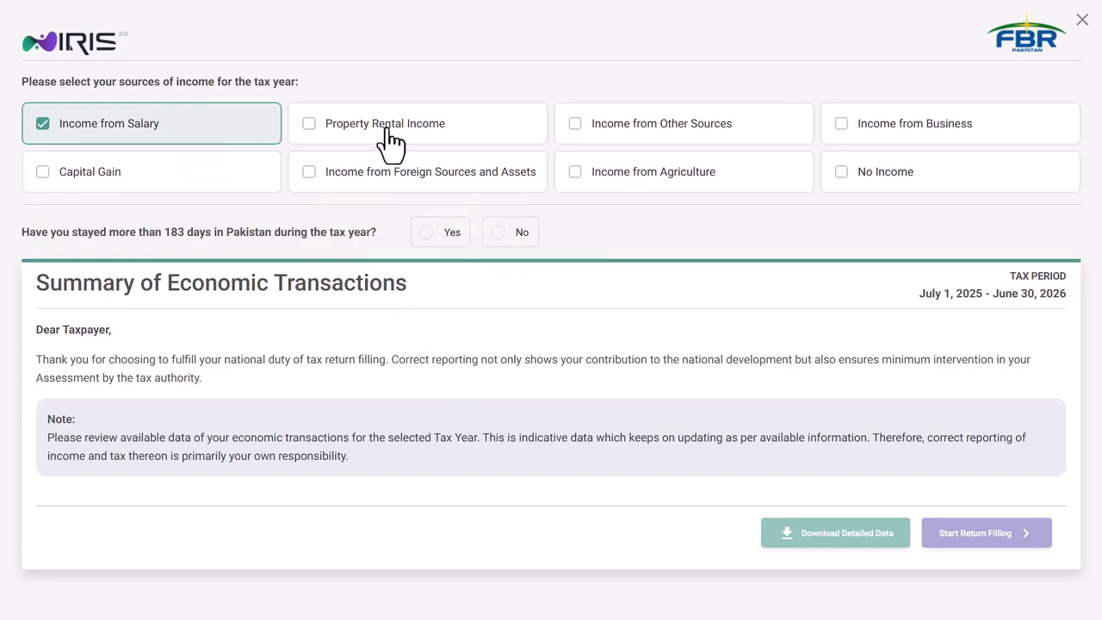
{"action": "left_click", "coordinate": [341, 131]}
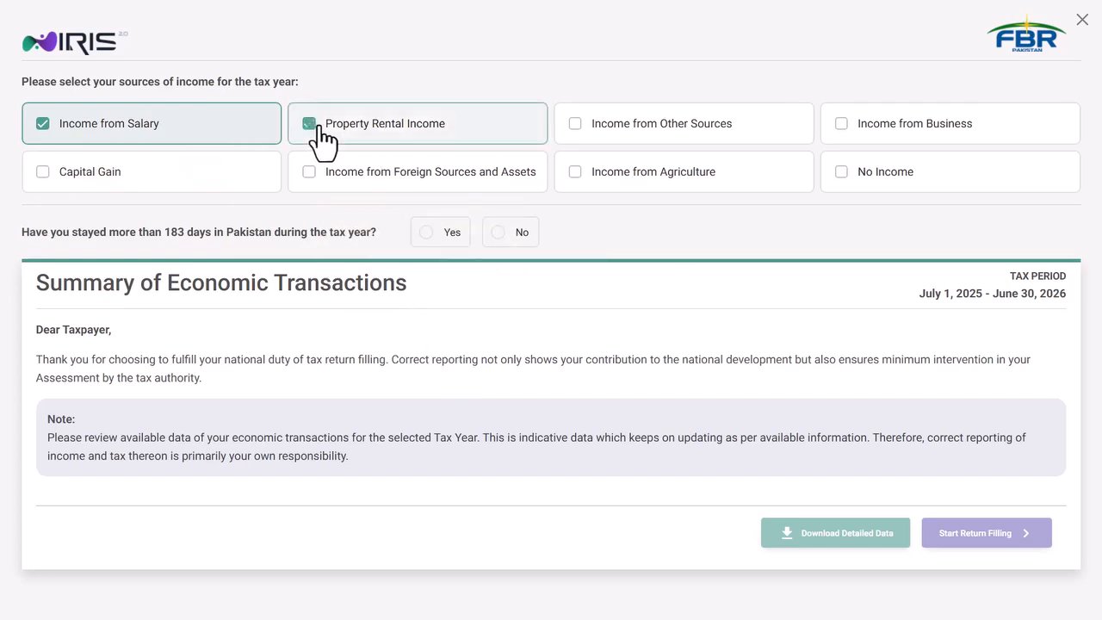
{"action": "left_click", "coordinate": [591, 138]}
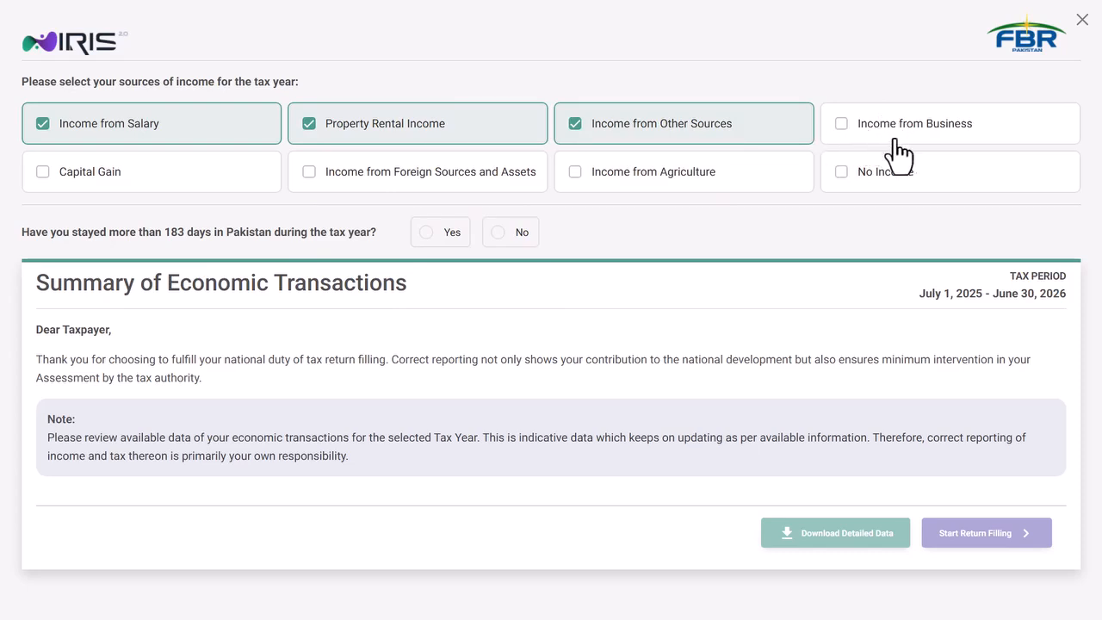
{"action": "left_click", "coordinate": [842, 136]}
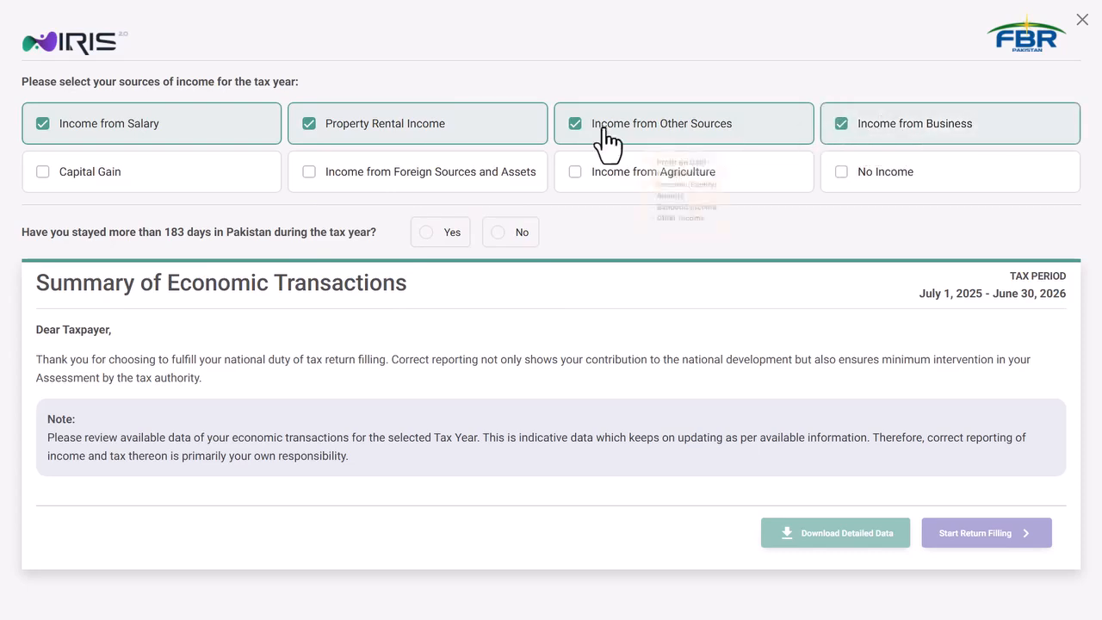
{"action": "left_click", "coordinate": [865, 191]}
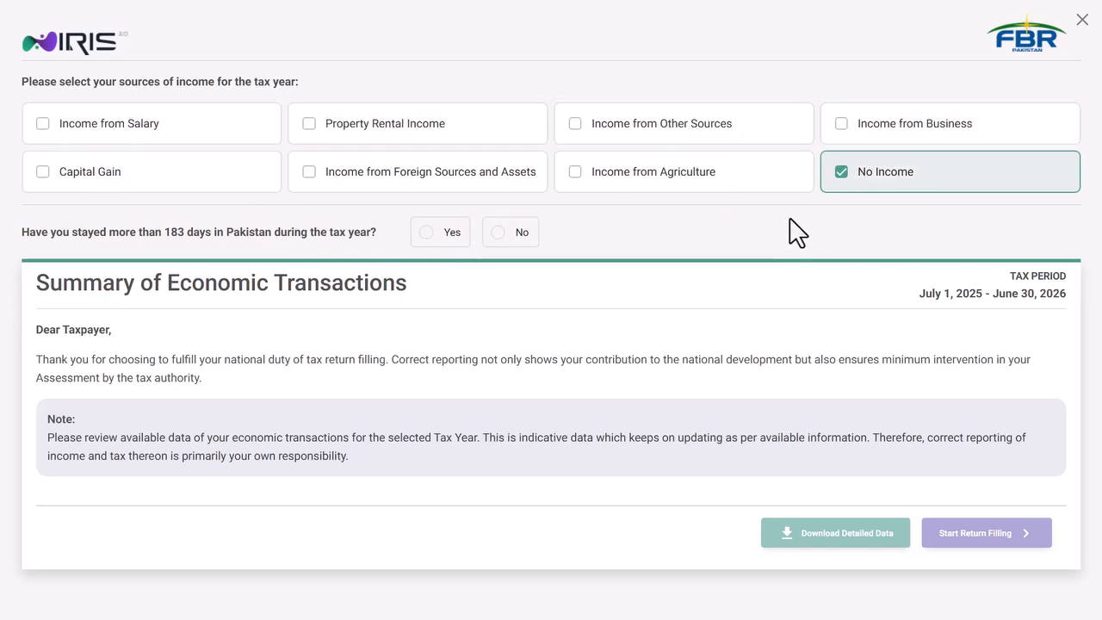
{"action": "left_click", "coordinate": [46, 131]}
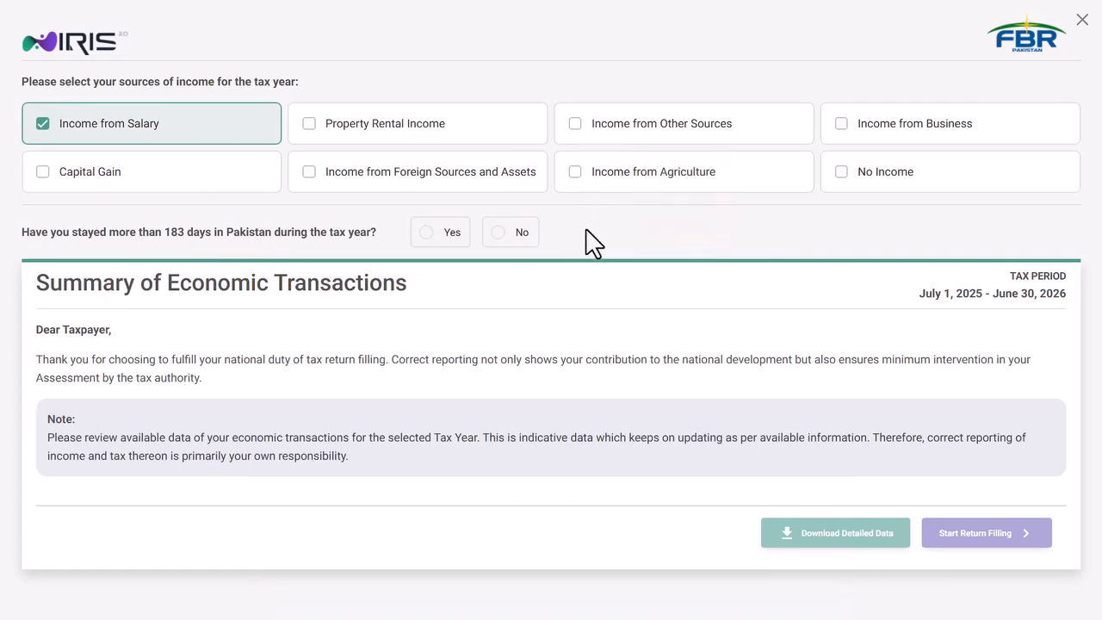
- Answer No to the question about staying over 183 days in Pakistan
{"action": "mouse_move", "coordinate": [77, 129]}
{"action": "left_click_drag", "start_coordinate": [163, 233], "coordinate": [212, 234]}
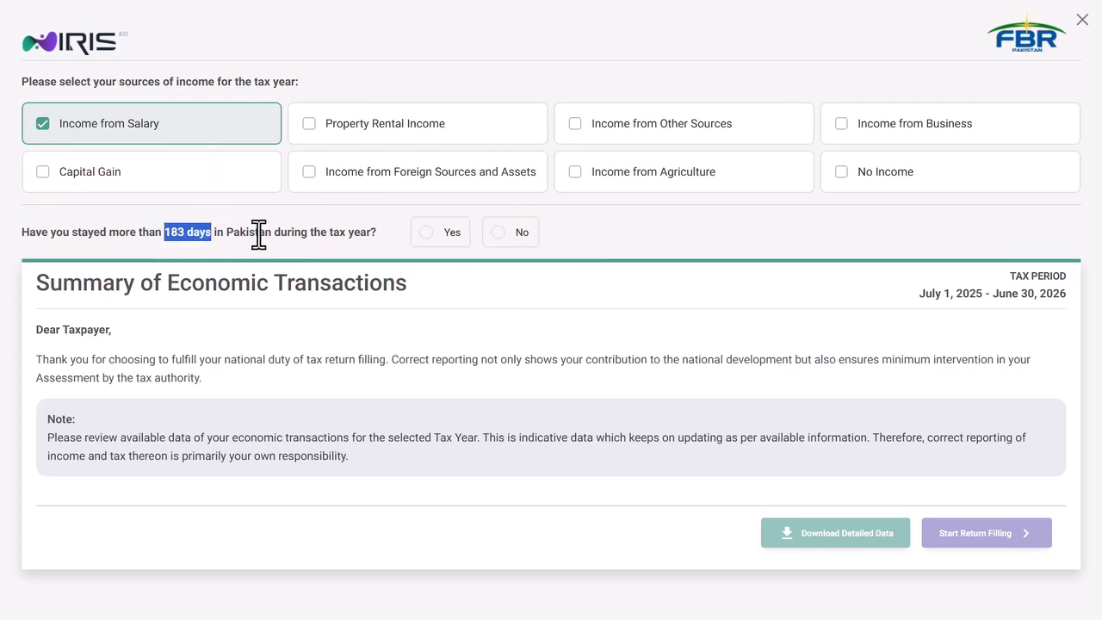
{"action": "left_click", "coordinate": [428, 236]}
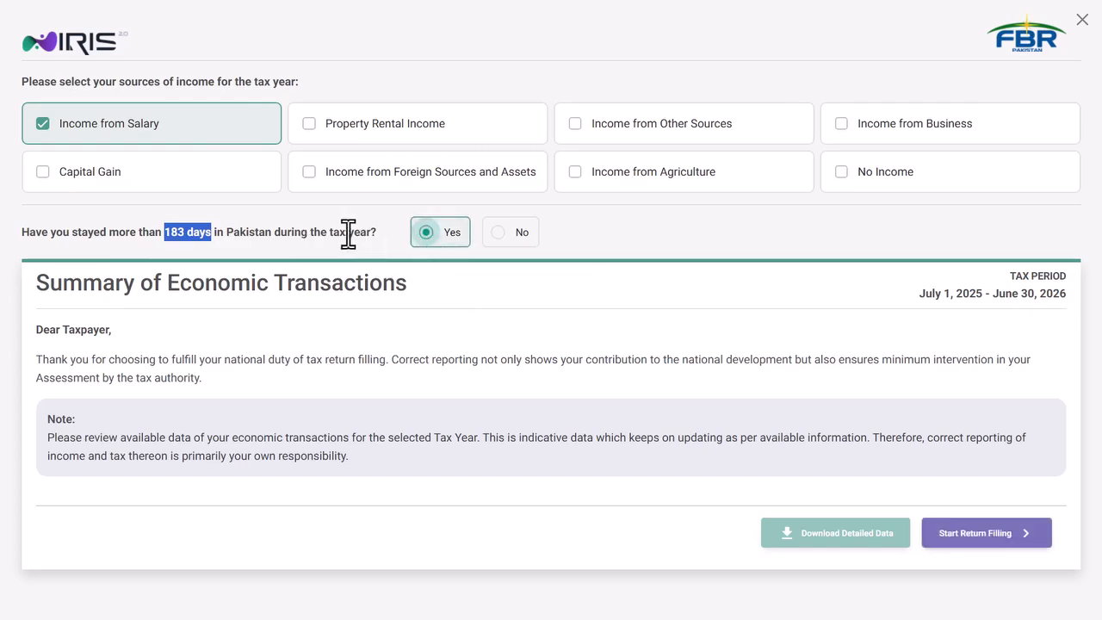
{"action": "left_click", "coordinate": [340, 233]}
{"action": "left_click", "coordinate": [498, 233]}
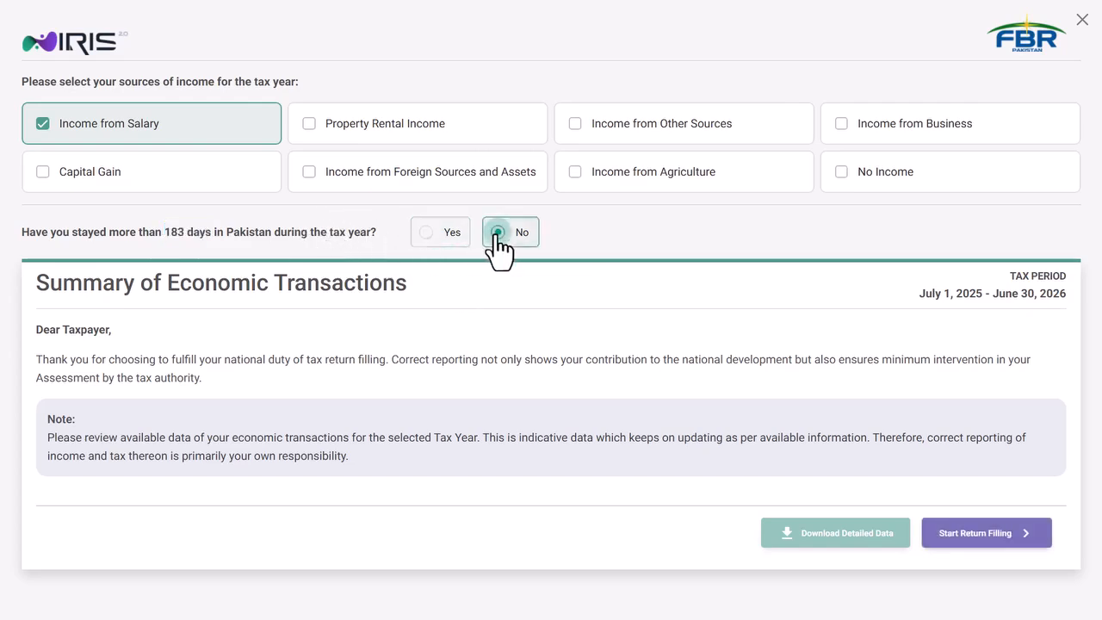
{"action": "left_click", "coordinate": [430, 250]}
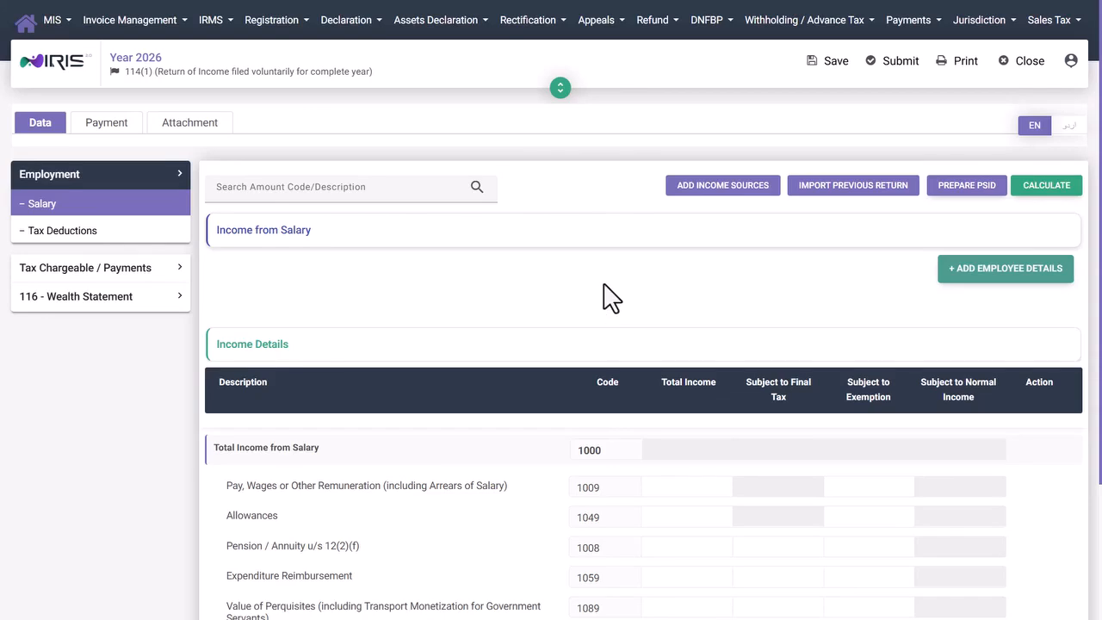
{"action": "scroll", "coordinate": [609, 293], "scroll_direction": "down", "scroll_amount": 2}
{"action": "scroll", "coordinate": [610, 288], "scroll_direction": "up", "scroll_amount": 1}
{"action": "scroll", "coordinate": [517, 319], "scroll_direction": "down", "scroll_amount": 1}
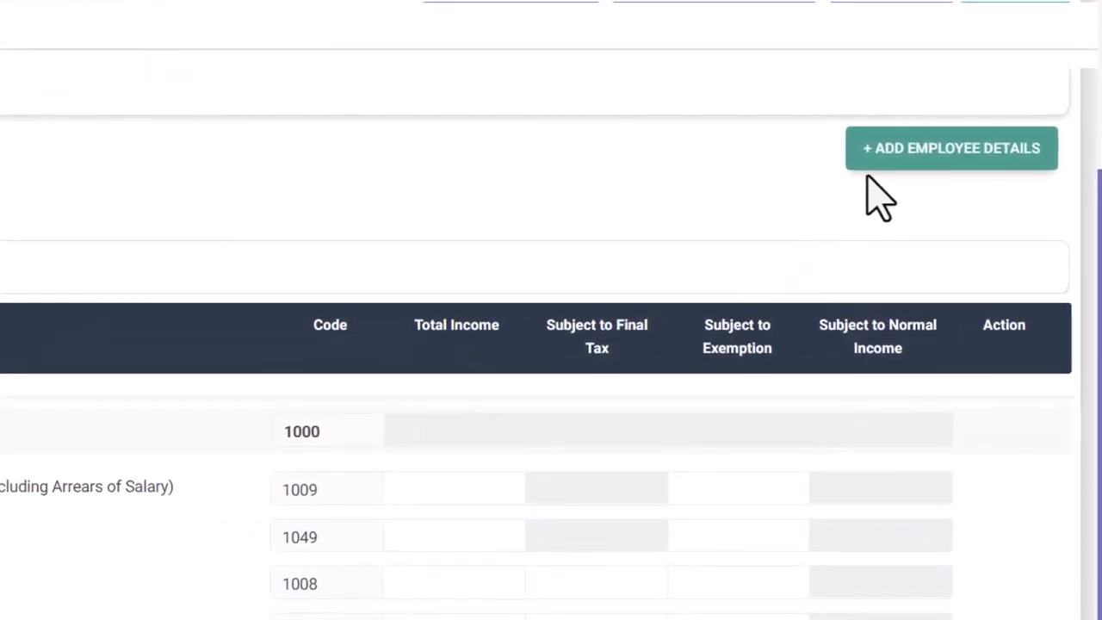
- Search 'Education de' and add EDUCATION DEPARTMENT (Reg No 9030400) under Employer Details
{"action": "left_click", "coordinate": [956, 100]}
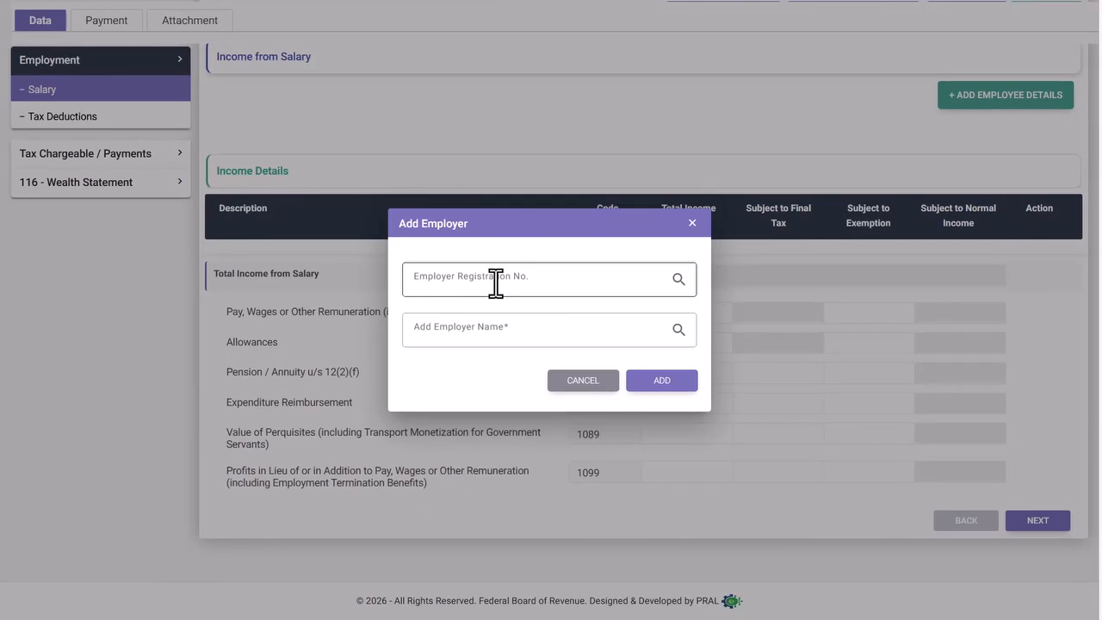
{"action": "left_click", "coordinate": [518, 328]}
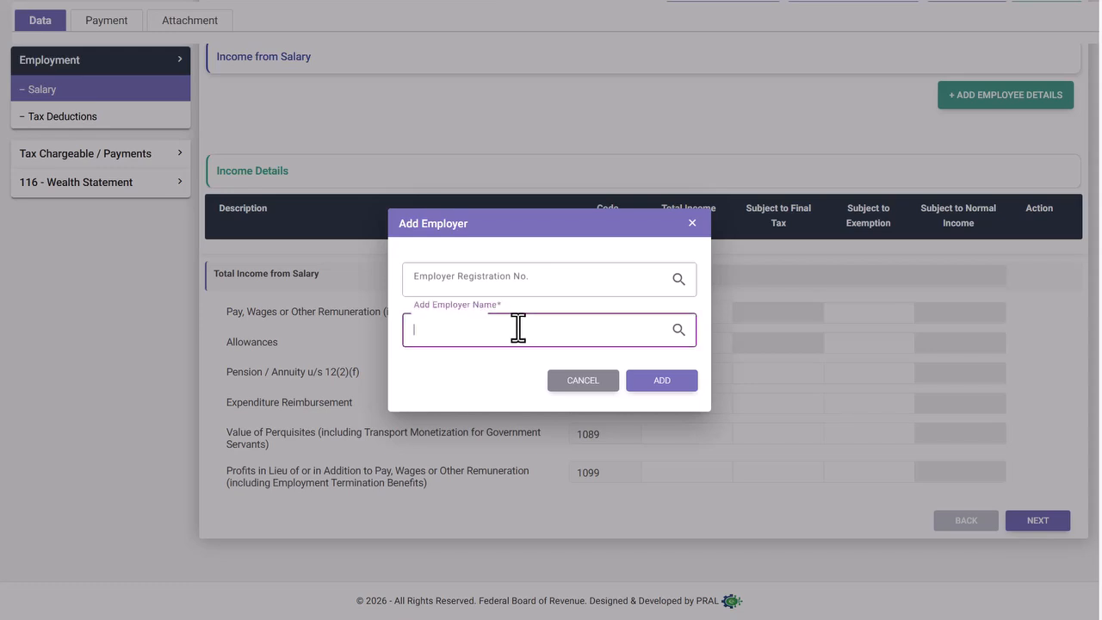
{"action": "type", "text": "Education"}
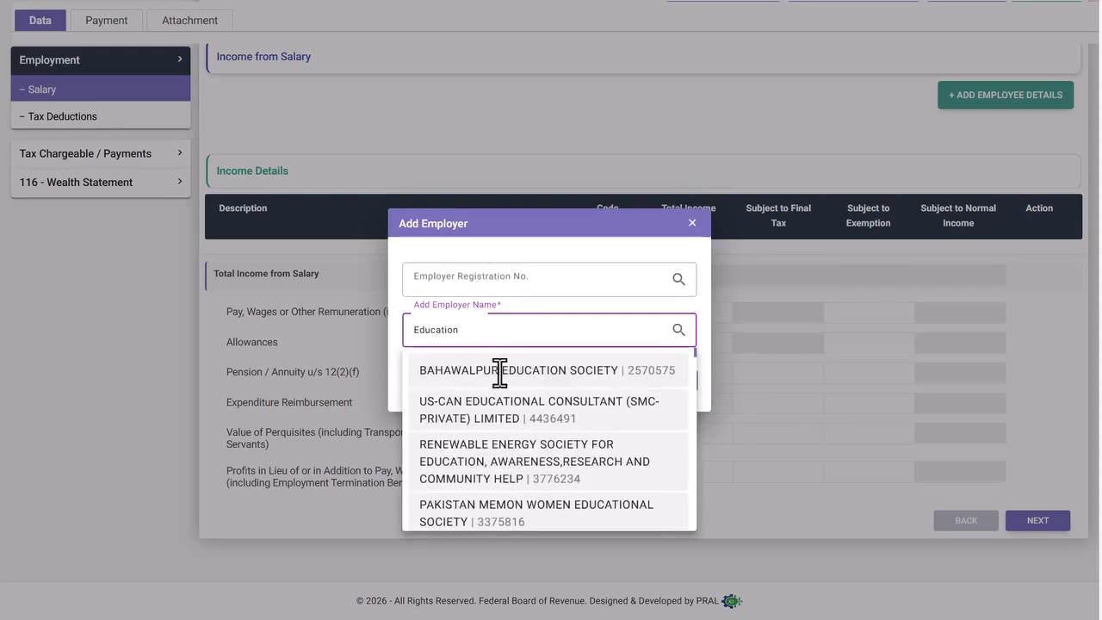
{"action": "scroll", "coordinate": [531, 421], "scroll_direction": "down", "scroll_amount": 10}
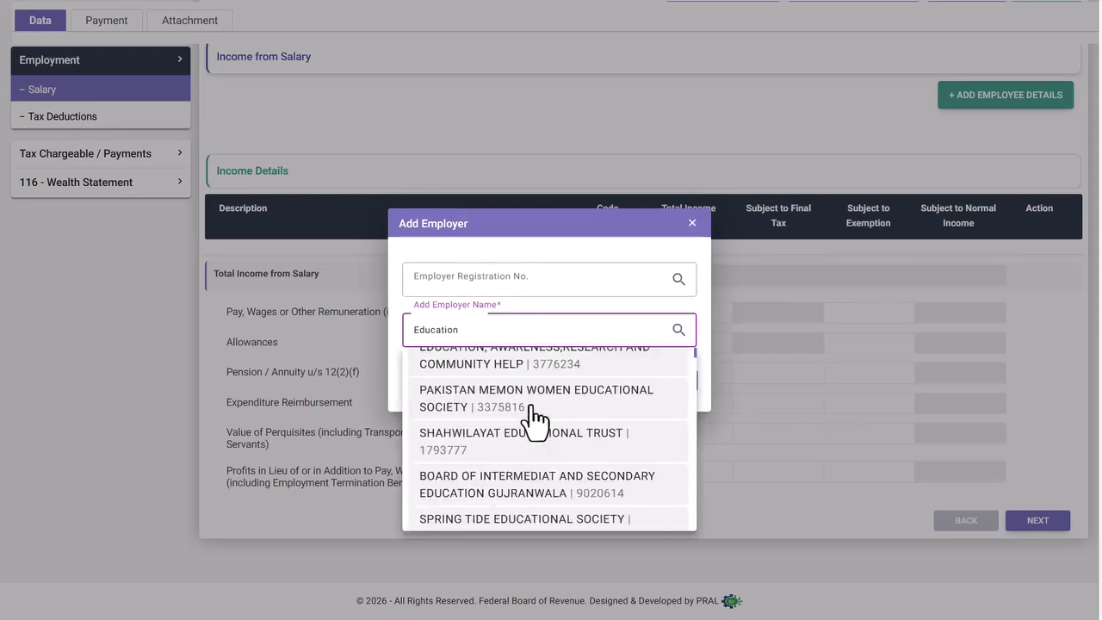
{"action": "scroll", "coordinate": [531, 420], "scroll_direction": "down", "scroll_amount": 6}
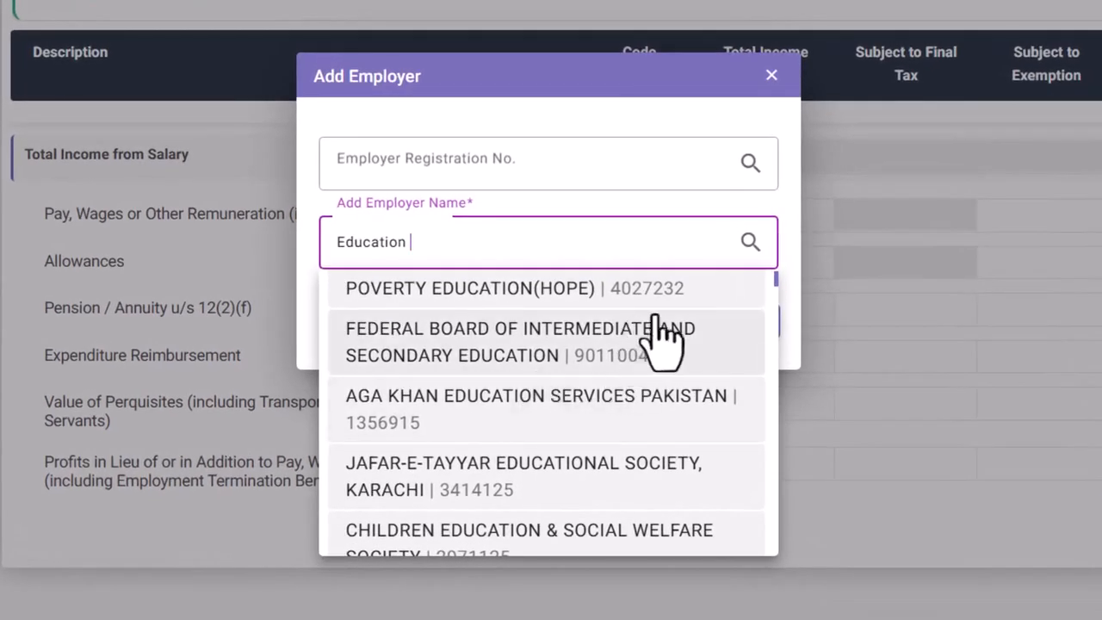
{"action": "scroll", "coordinate": [585, 434], "scroll_direction": "down", "scroll_amount": 5}
{"action": "scroll", "coordinate": [529, 431], "scroll_direction": "down", "scroll_amount": 3}
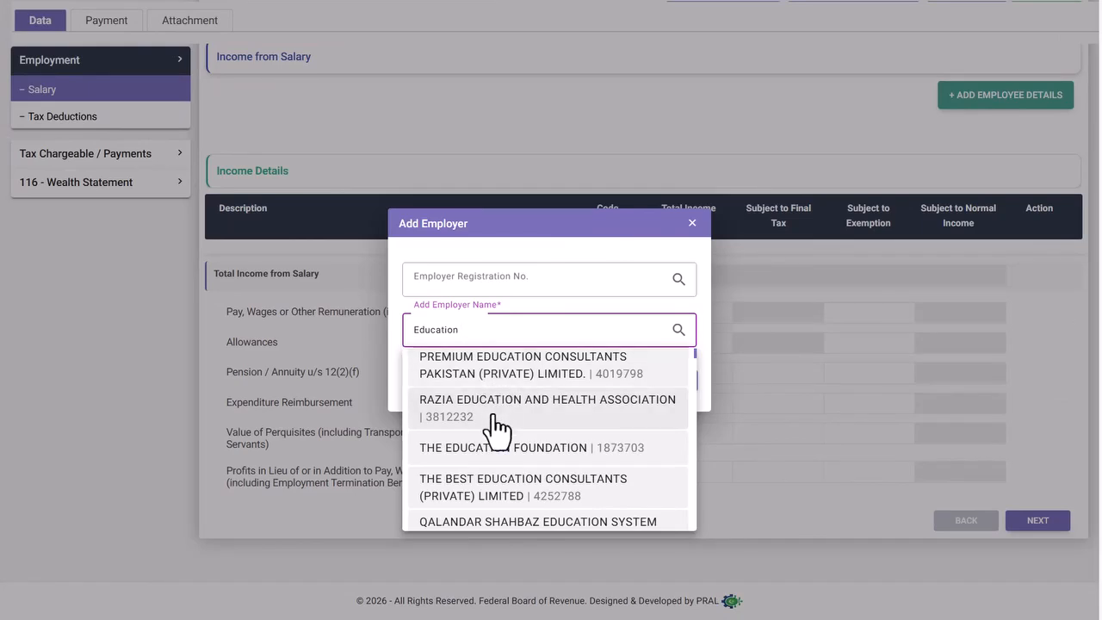
{"action": "type", "text": "de"}
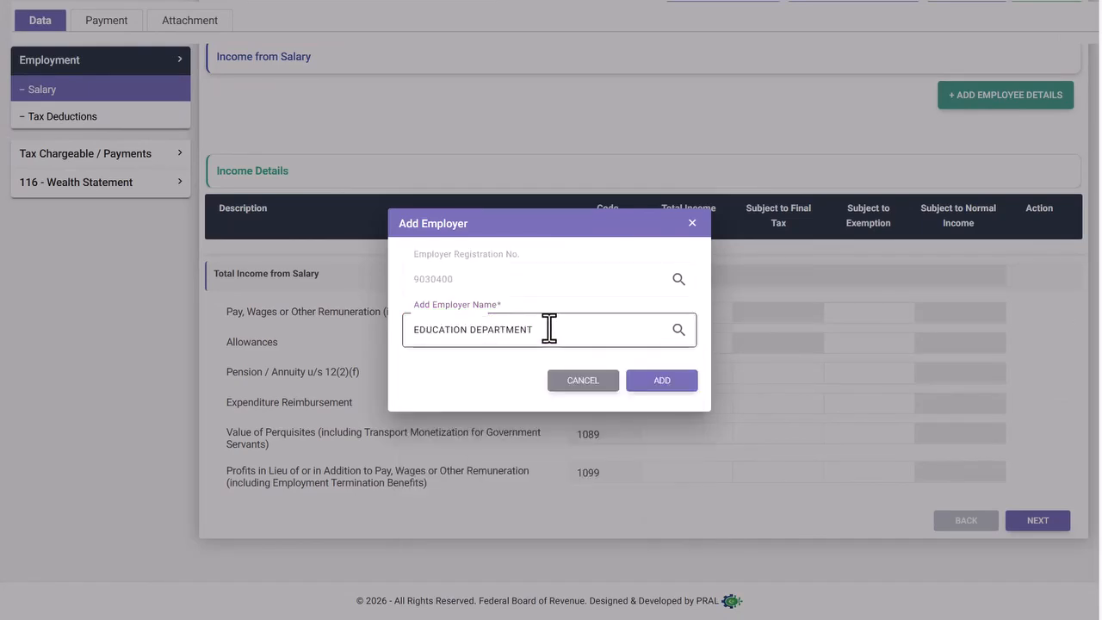
{"action": "left_click", "coordinate": [442, 277]}
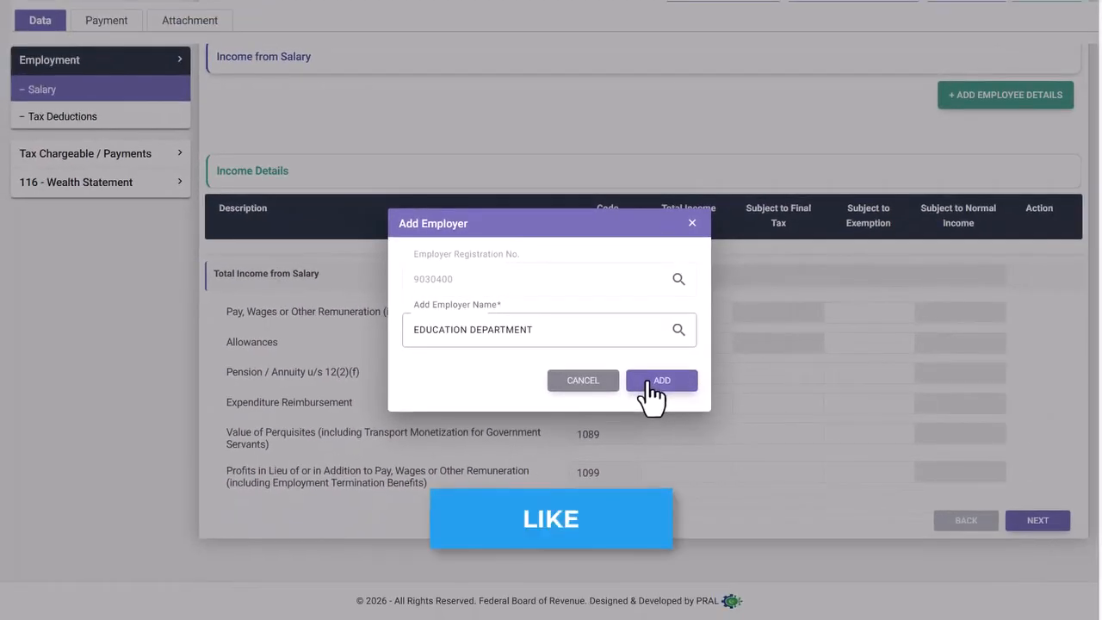
{"action": "left_click", "coordinate": [718, 418]}
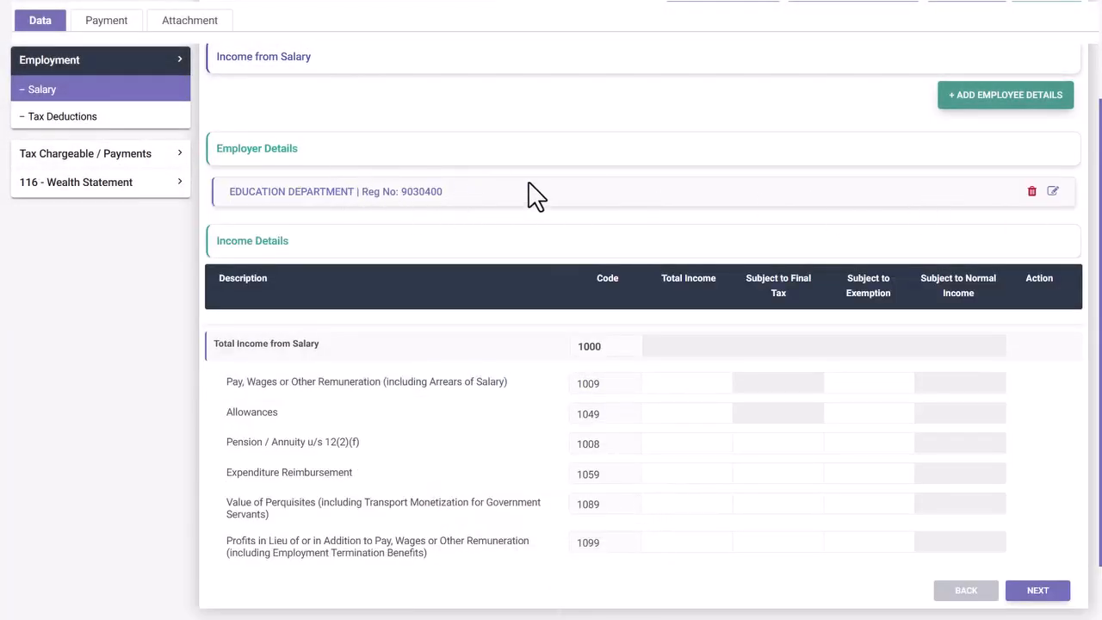
{"action": "scroll", "coordinate": [528, 197], "scroll_direction": "down", "scroll_amount": 1}
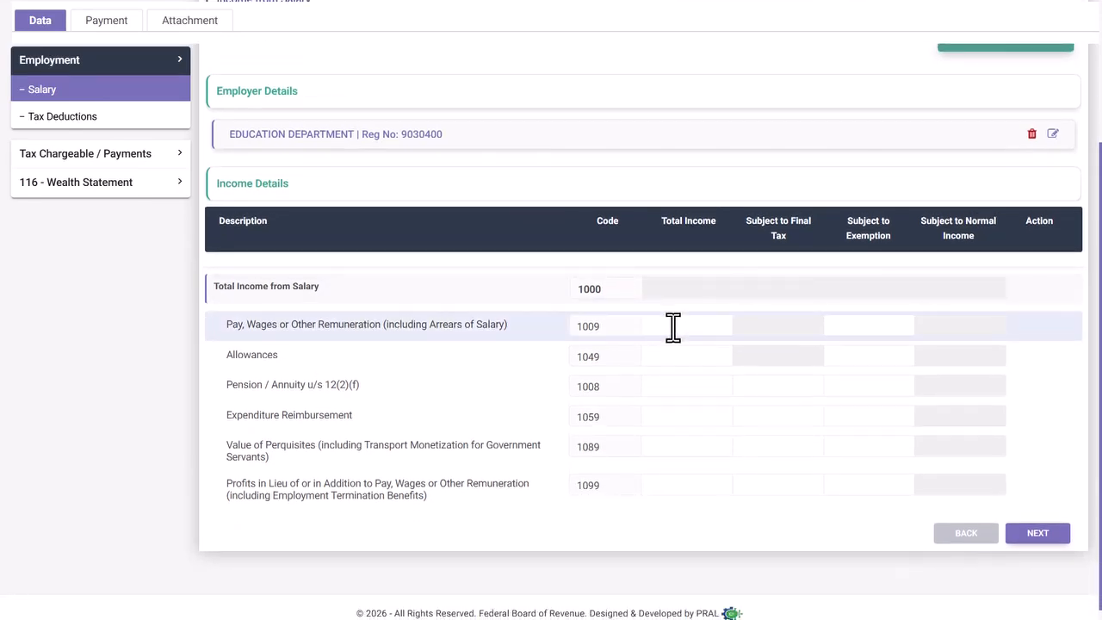
- Enter pay of 1,300,000 and allowances of 25,000, giving total salary of 1,325,000
{"action": "left_click", "coordinate": [672, 326]}
{"action": "type", "text": "1300000"}
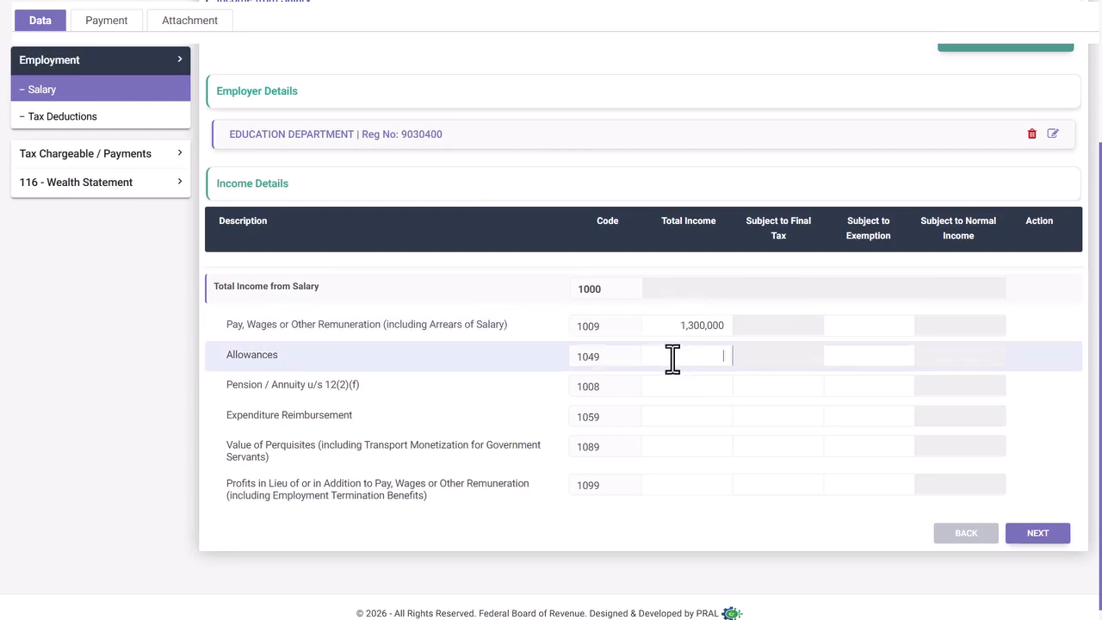
{"action": "type", "text": "250000"}
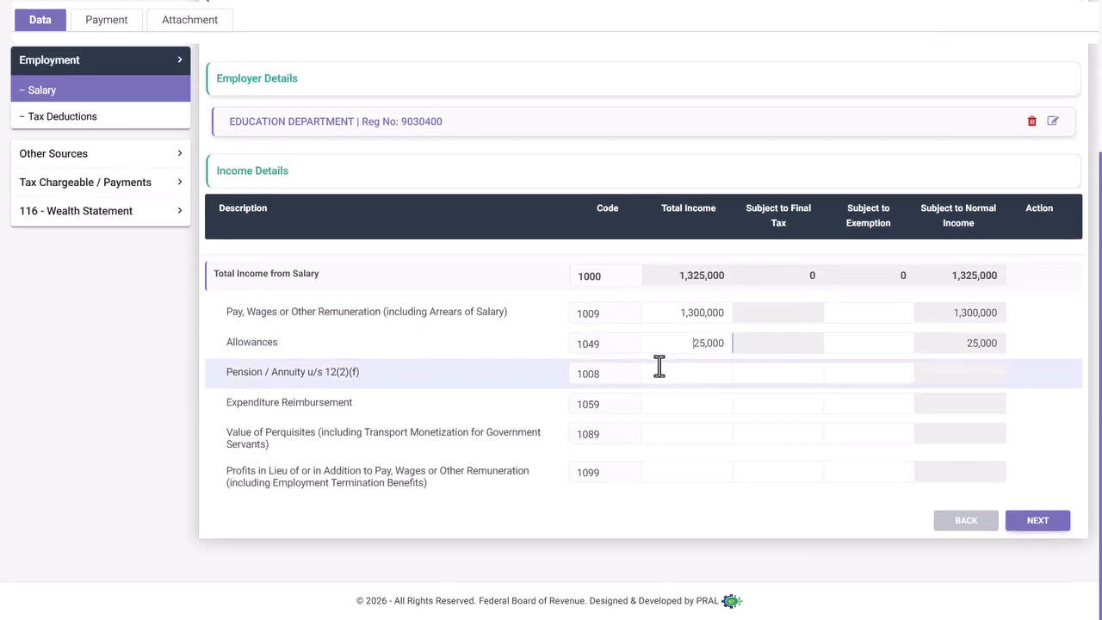
{"action": "left_click", "coordinate": [690, 372]}
{"action": "left_click", "coordinate": [719, 313]}
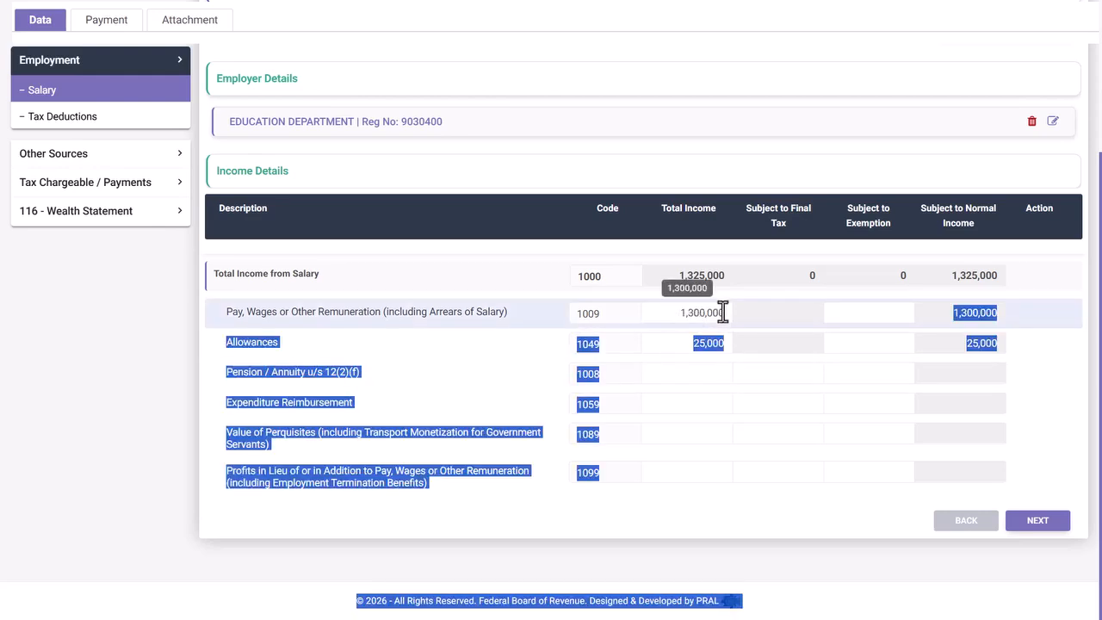
{"action": "left_click_drag", "start_coordinate": [677, 314], "coordinate": [672, 343]}
{"action": "left_click", "coordinate": [675, 376]}
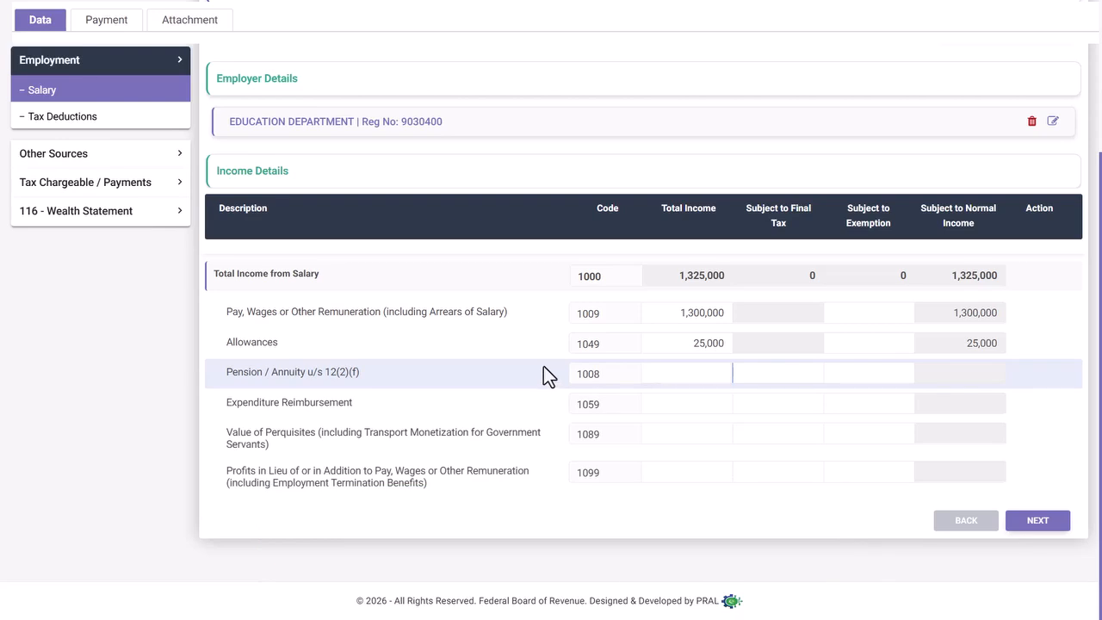
{"action": "left_click", "coordinate": [672, 405]}
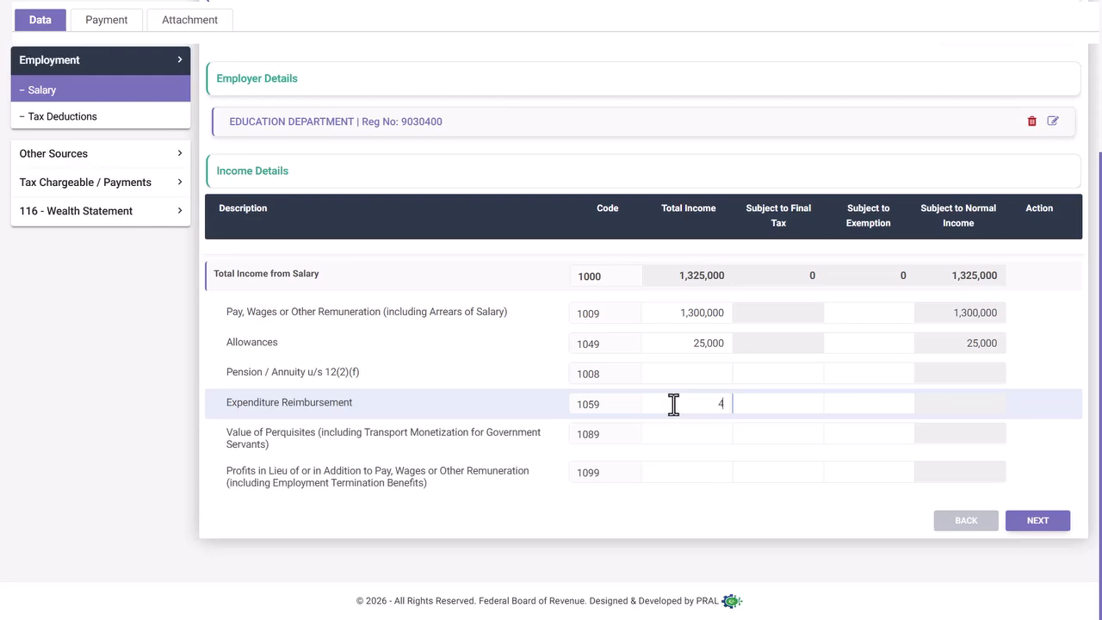
- Enter 45,000 reimbursement, 25,000 perquisites and 100,000 profits in lieu of pay (1059, 1089, 1099)
{"action": "type", "text": "450,000"}
{"action": "key", "text": "BackSpace"}
{"action": "left_click", "coordinate": [681, 431]}
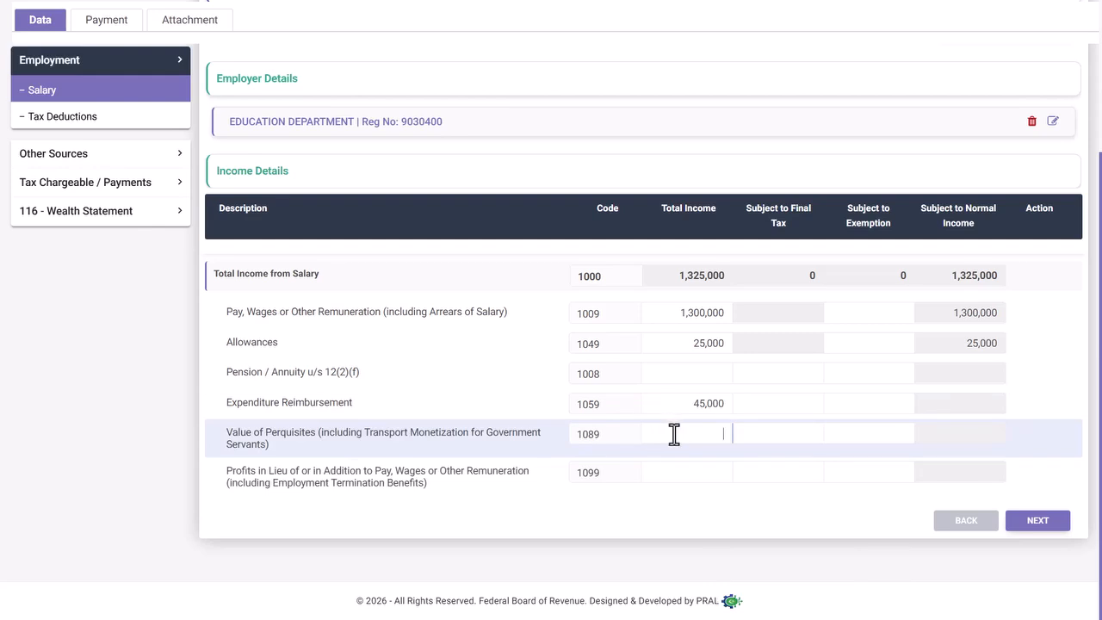
{"action": "type", "text": "000"}
{"action": "left_click", "coordinate": [696, 473]}
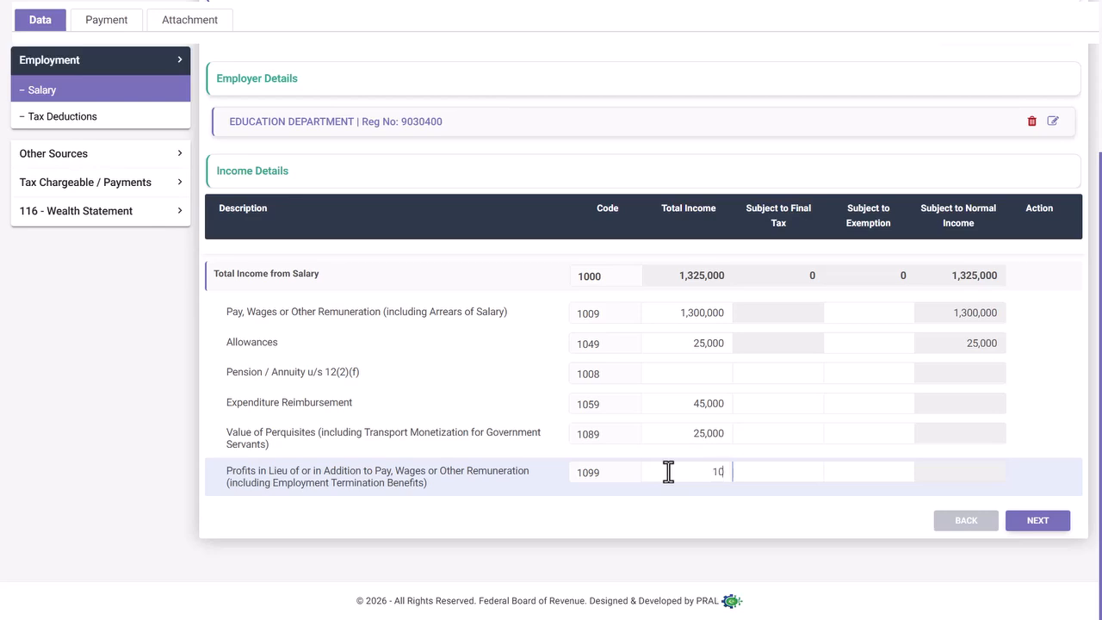
{"action": "type", "text": "000"}
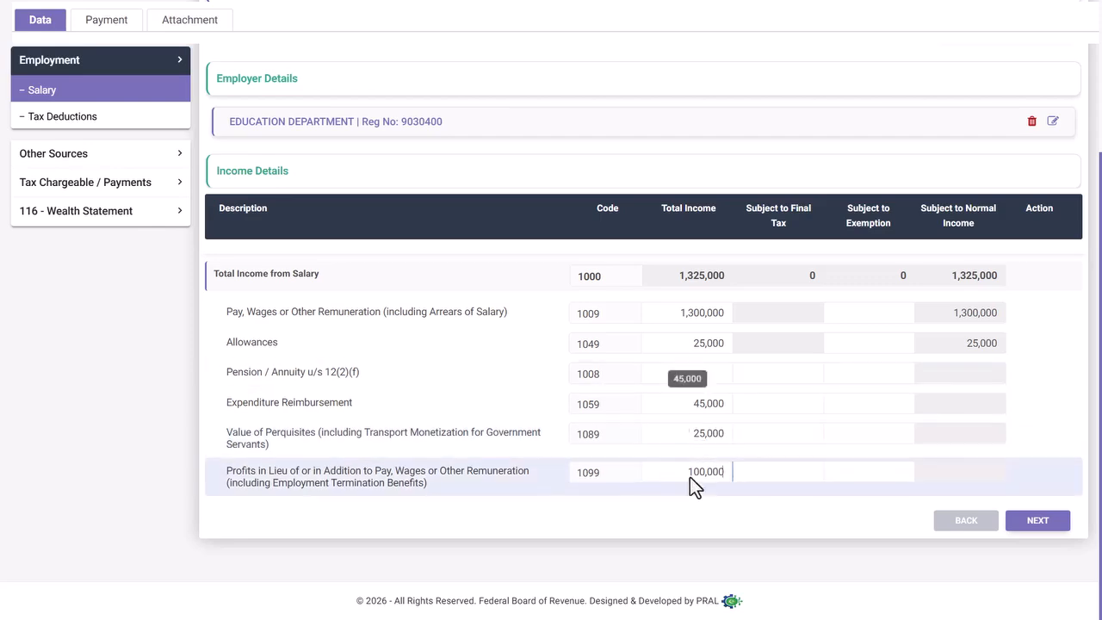
- Review Tax Deductions: Salary of Employees u/s 149 at 1,300,000 taxable with 0 deducted
{"action": "left_click", "coordinate": [1049, 522]}
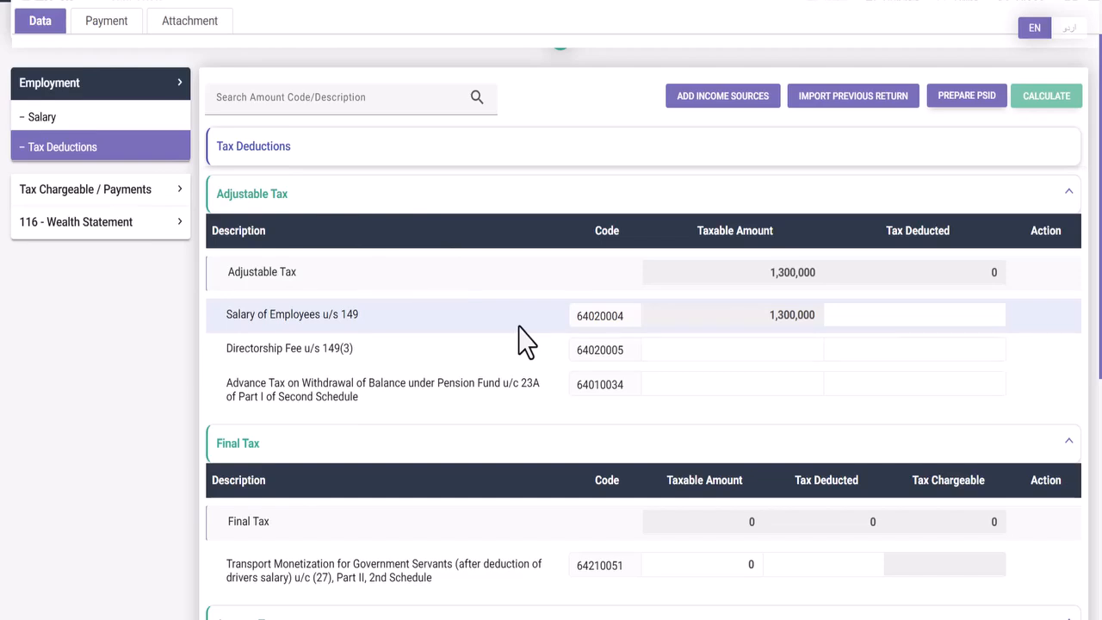
{"action": "scroll", "coordinate": [523, 322], "scroll_direction": "down", "scroll_amount": 3}
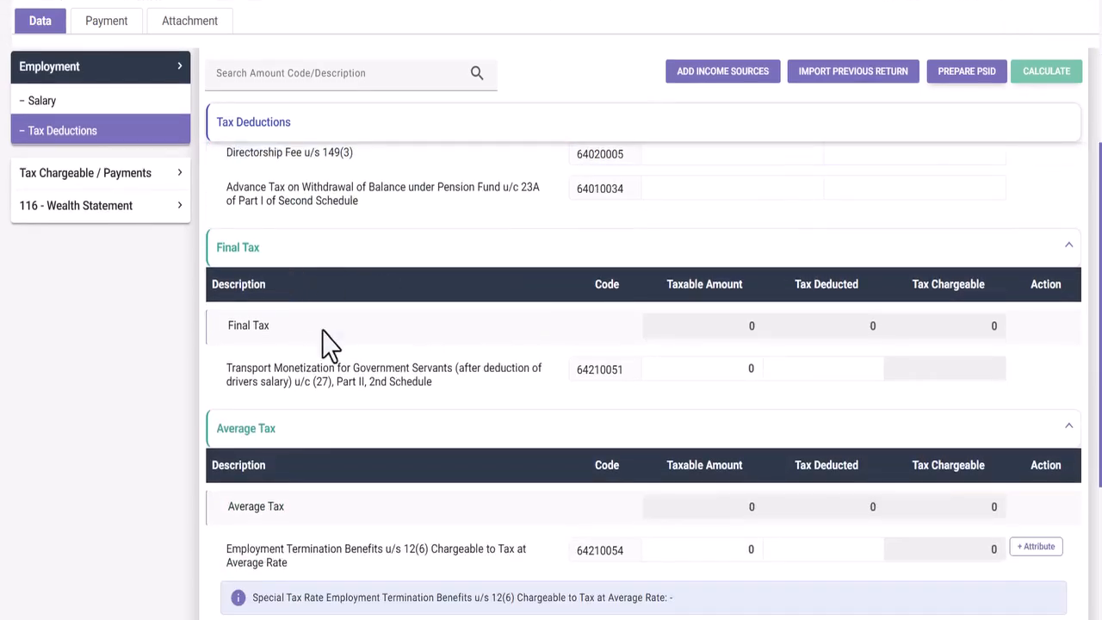
{"action": "scroll", "coordinate": [456, 356], "scroll_direction": "down", "scroll_amount": 3}
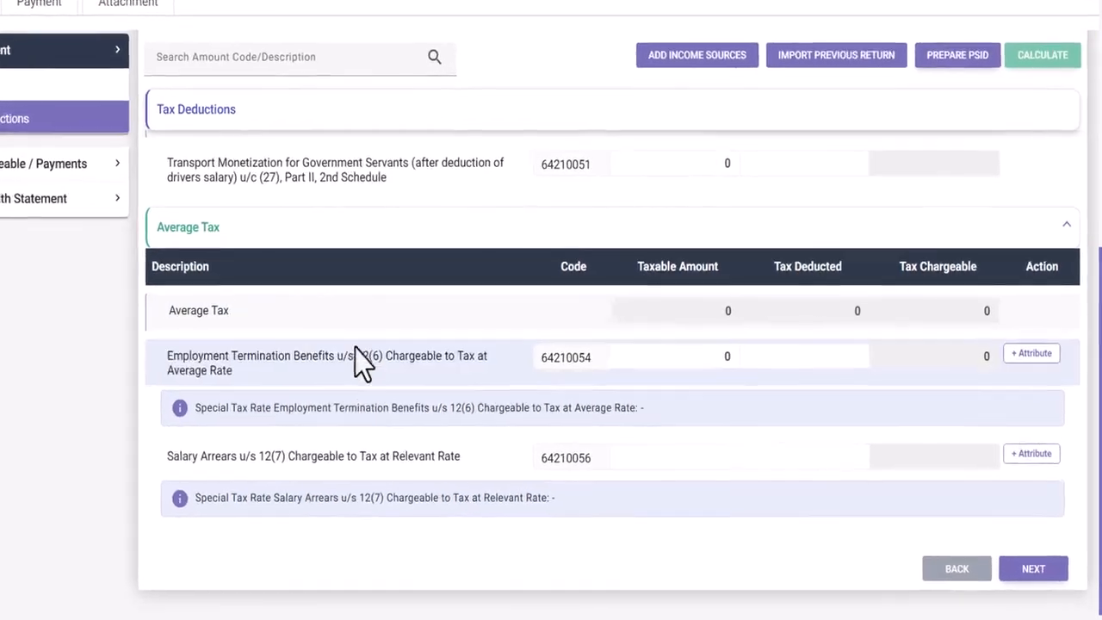
{"action": "scroll", "coordinate": [413, 366], "scroll_direction": "up", "scroll_amount": 5}
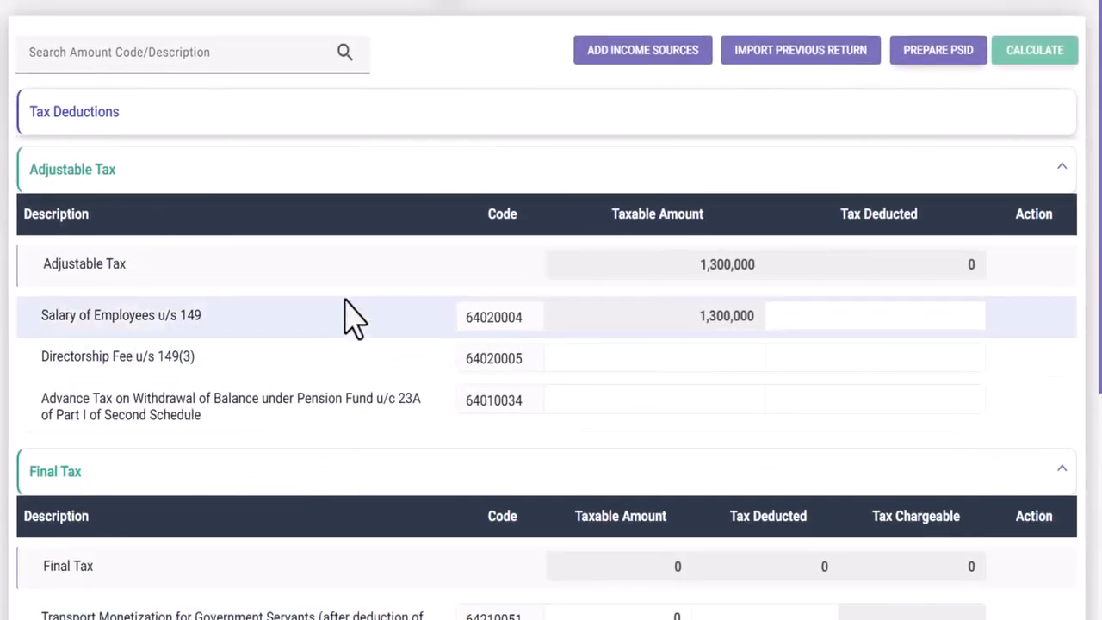
{"action": "left_click_drag", "start_coordinate": [205, 315], "coordinate": [161, 315]}
{"action": "left_click", "coordinate": [229, 319]}
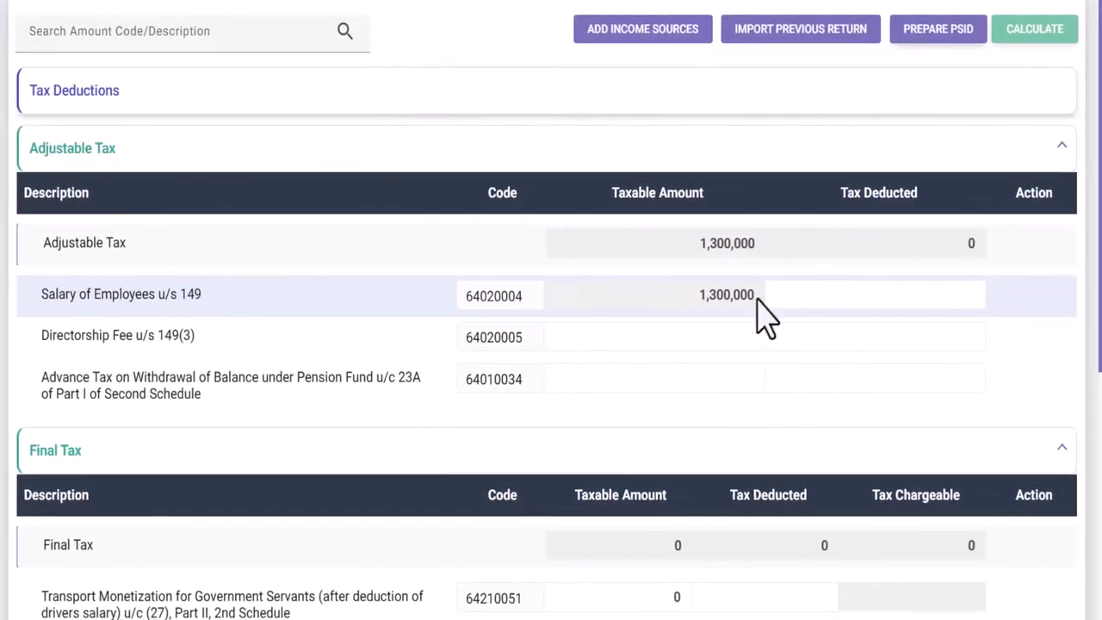
{"action": "left_click_drag", "start_coordinate": [697, 296], "coordinate": [787, 295]}
{"action": "left_click", "coordinate": [788, 294]}
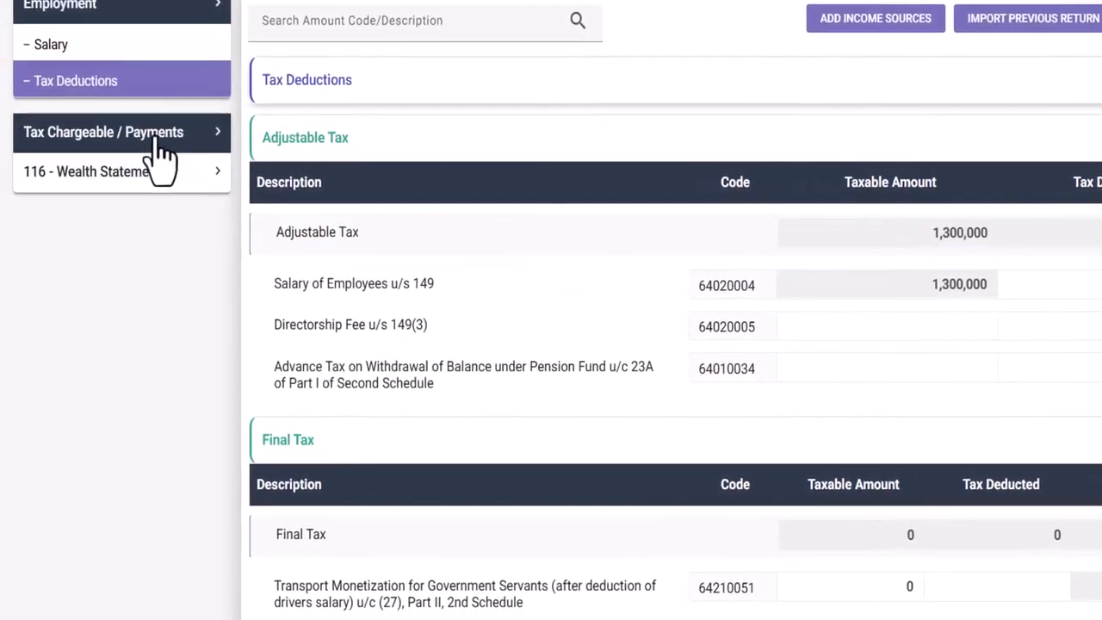
- Check the Computations summary (total income 1,495,000, normal tax 38,450) and expand Employment
{"action": "left_click", "coordinate": [160, 153]}
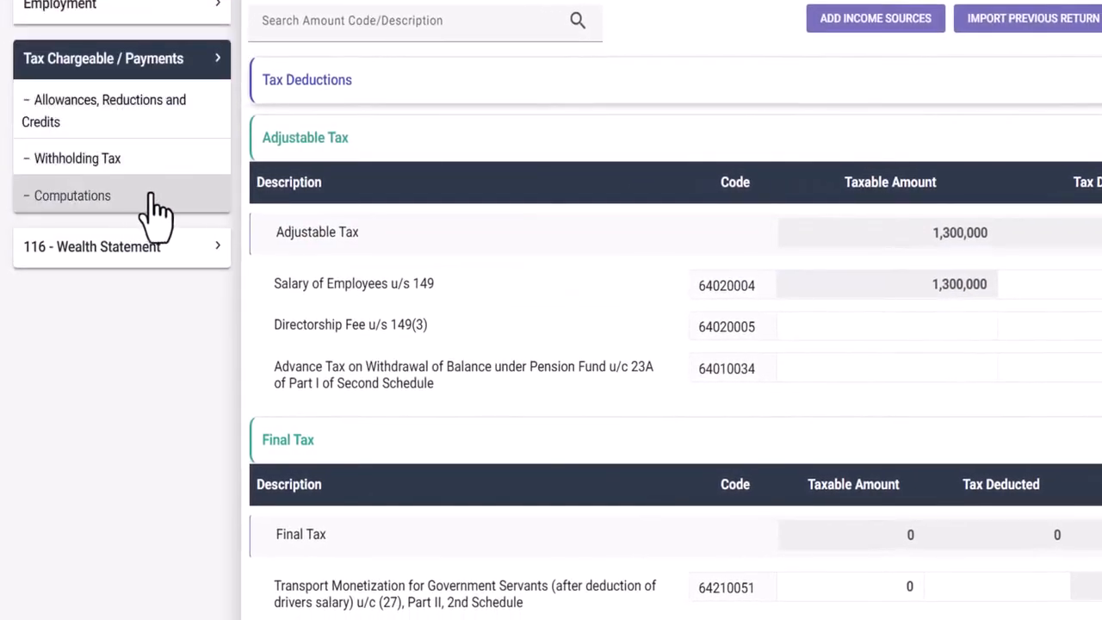
{"action": "left_click", "coordinate": [147, 209]}
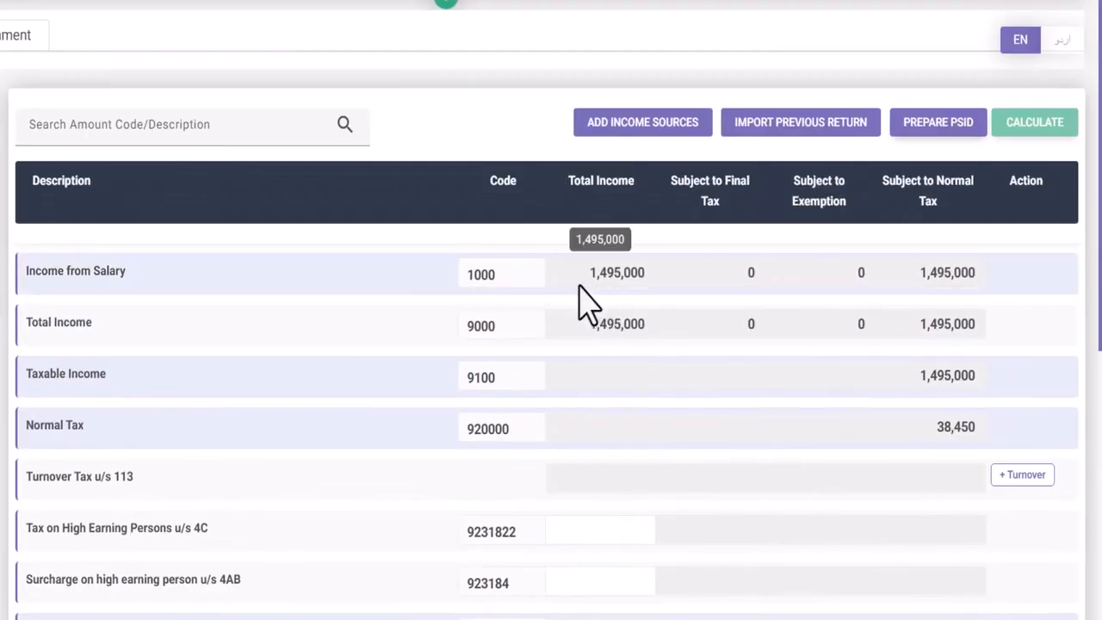
{"action": "left_click_drag", "start_coordinate": [936, 428], "coordinate": [951, 428]}
{"action": "double_click", "coordinate": [948, 427]}
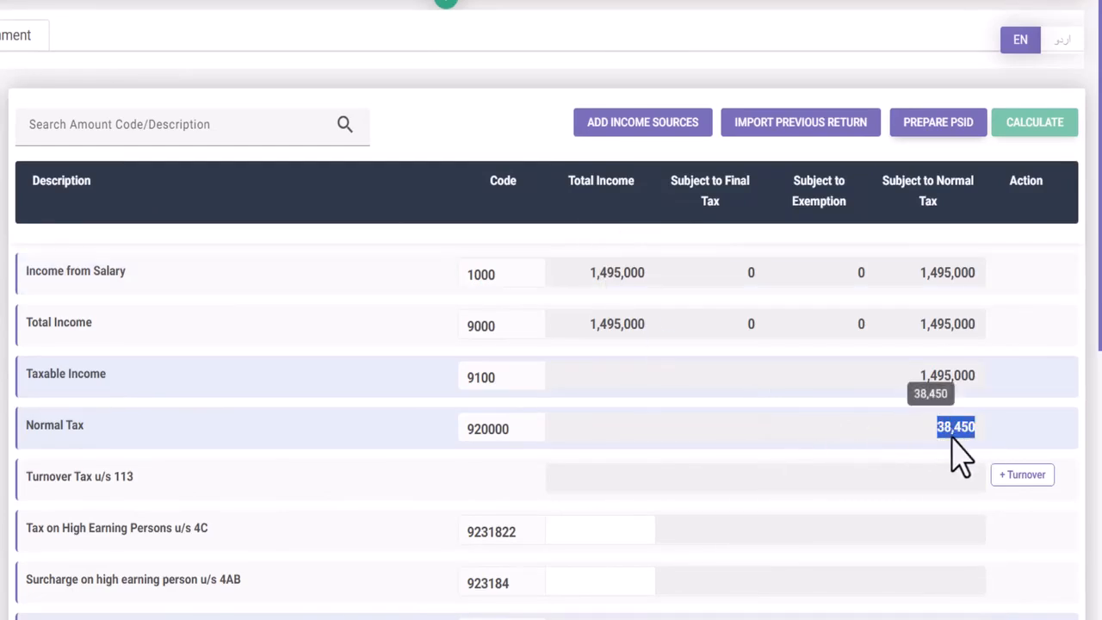
{"action": "scroll", "coordinate": [903, 415], "scroll_direction": "down", "scroll_amount": 3}
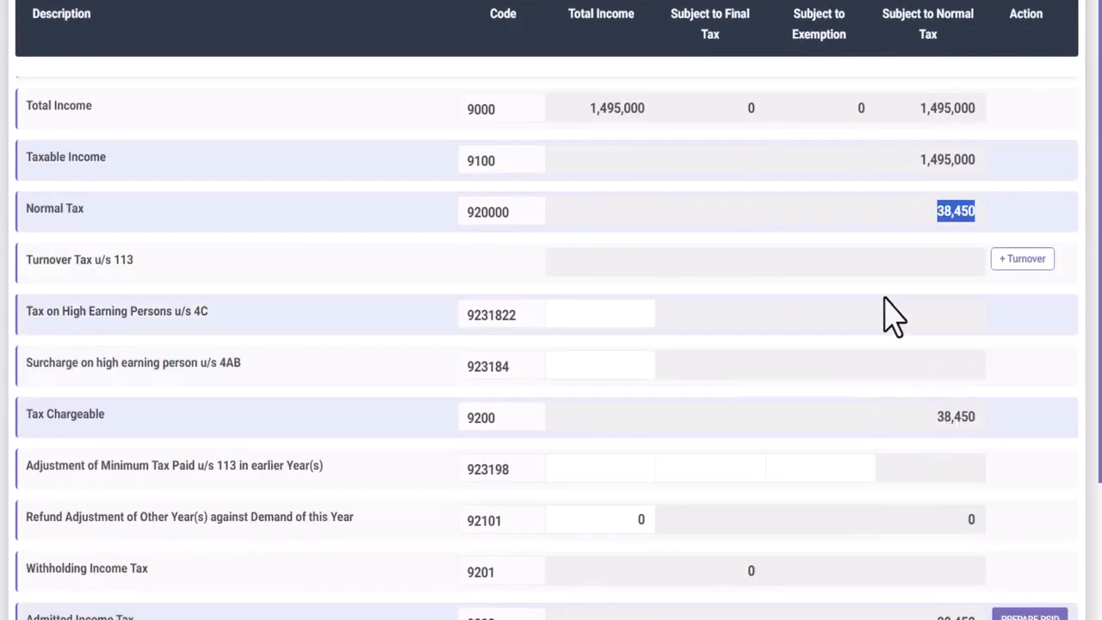
{"action": "scroll", "coordinate": [876, 239], "scroll_direction": "up", "scroll_amount": 3}
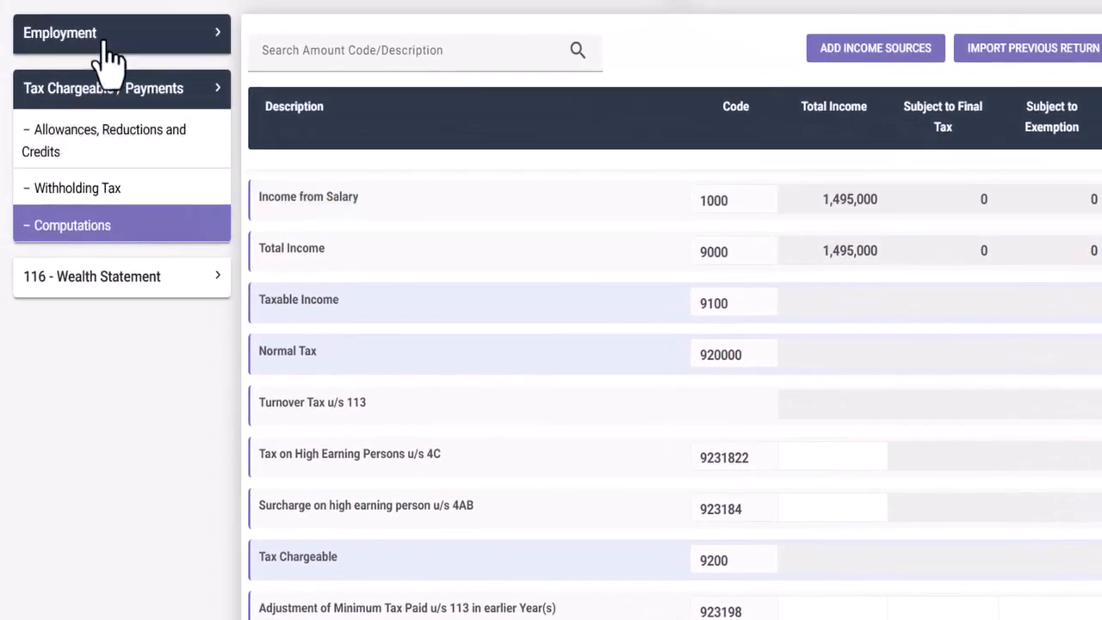
{"action": "left_click", "coordinate": [48, 32]}
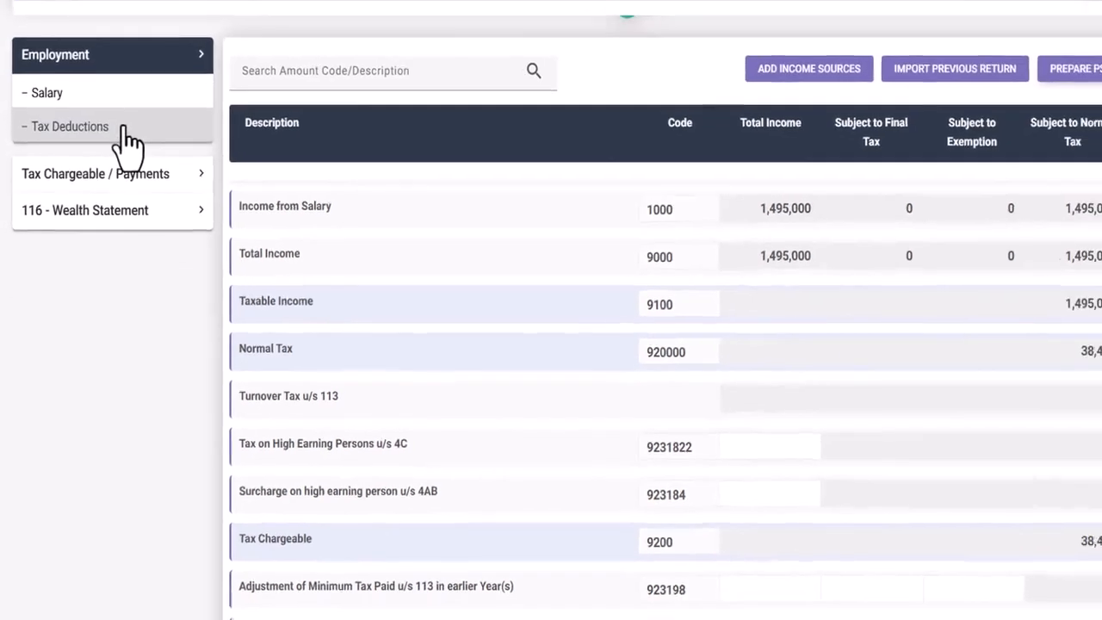
- Enter 38,450 as tax deducted on the 1,300,000 salary under section 149
{"action": "left_click", "coordinate": [123, 131]}
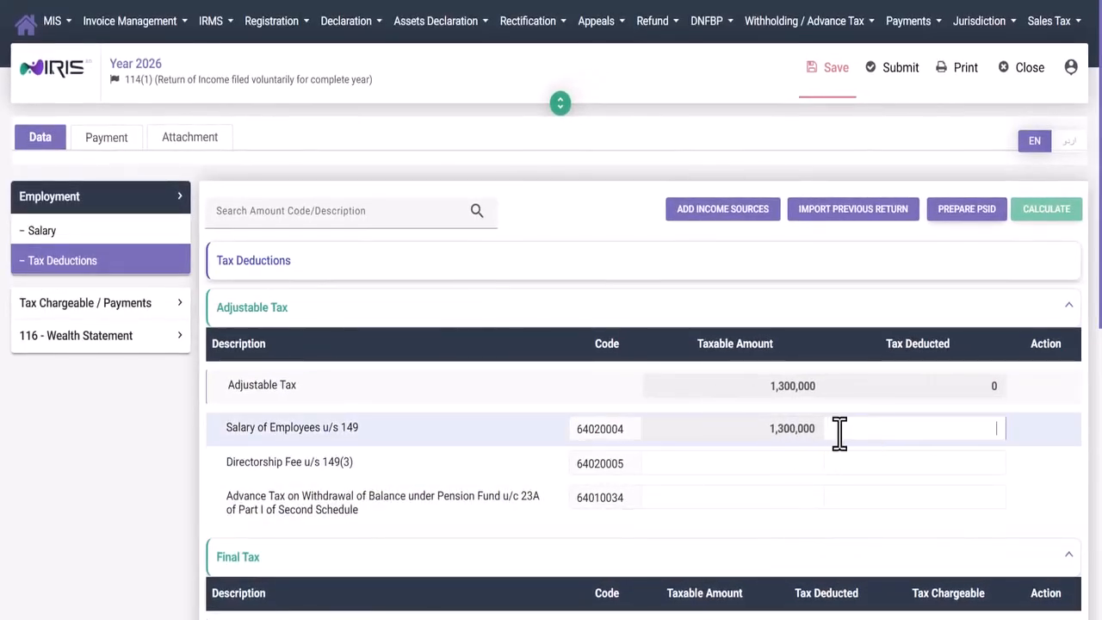
{"action": "type", "text": "38450"}
{"action": "scroll", "coordinate": [964, 315], "scroll_direction": "down", "scroll_amount": 1}
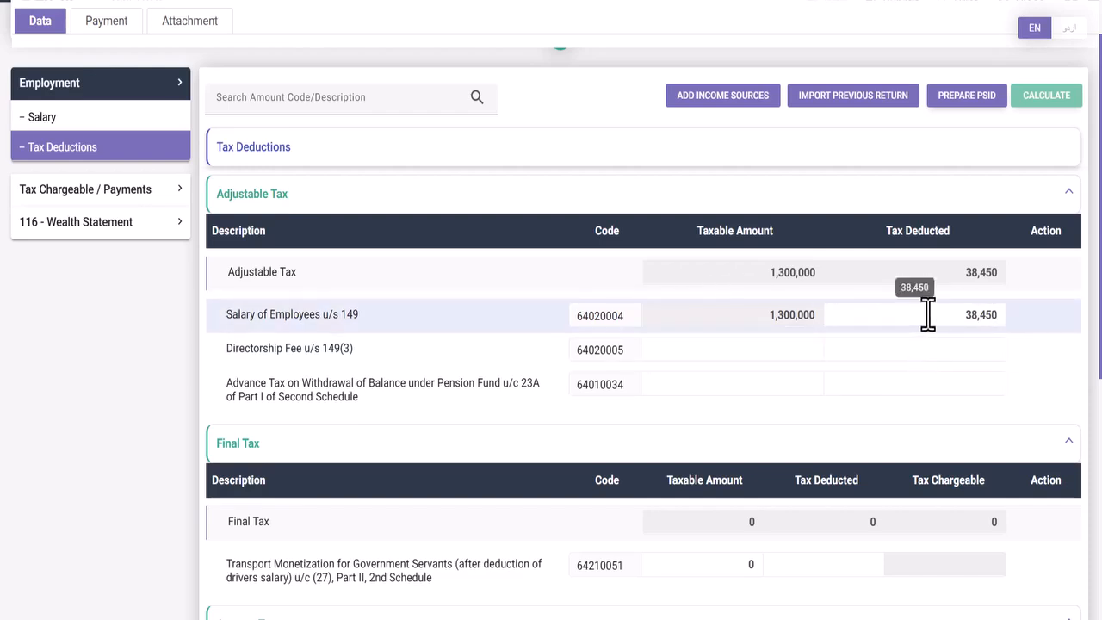
{"action": "left_click", "coordinate": [126, 194]}
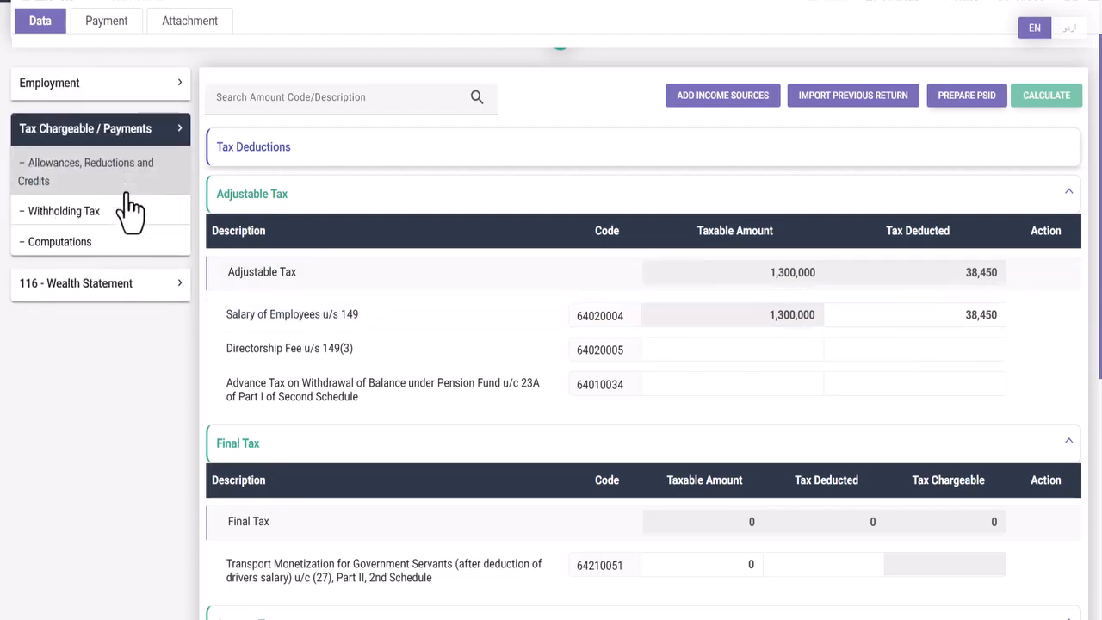
{"action": "left_click", "coordinate": [125, 243]}
{"action": "scroll", "coordinate": [611, 413], "scroll_direction": "down", "scroll_amount": 5}
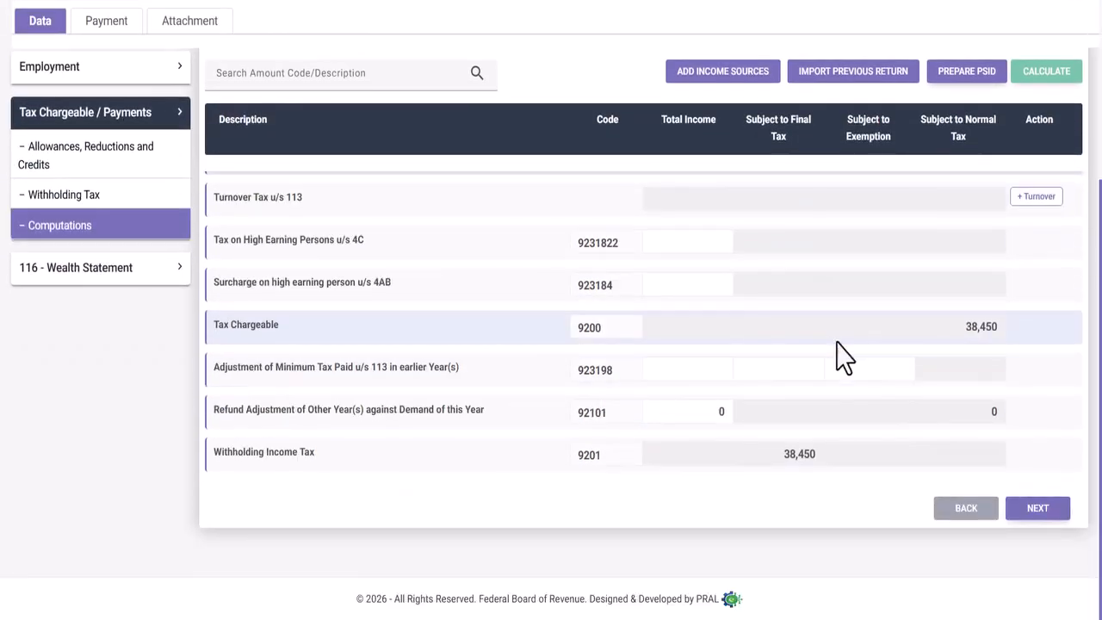
{"action": "scroll", "coordinate": [886, 396], "scroll_direction": "up", "scroll_amount": 1}
{"action": "scroll", "coordinate": [886, 396], "scroll_direction": "down", "scroll_amount": 1}
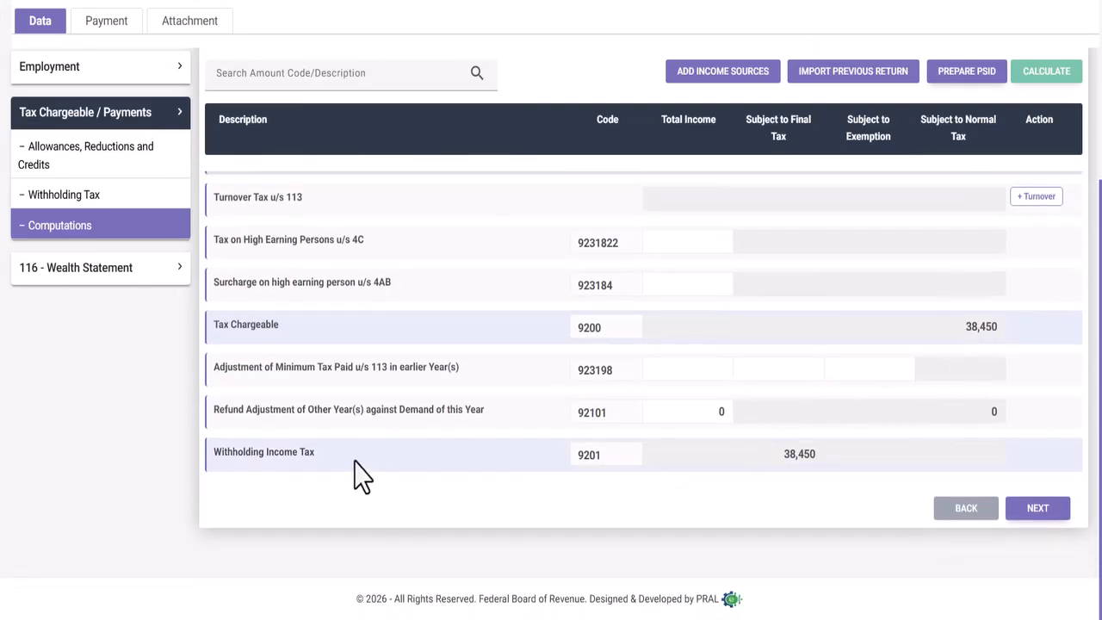
{"action": "left_click_drag", "start_coordinate": [763, 465], "coordinate": [822, 460]}
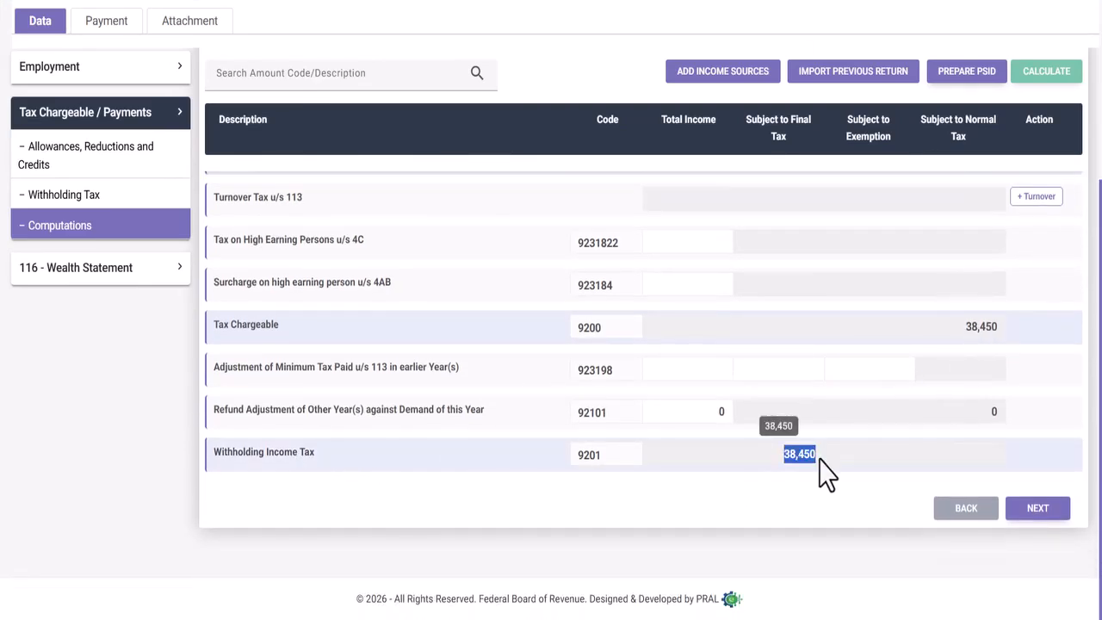
{"action": "left_click", "coordinate": [771, 469]}
{"action": "scroll", "coordinate": [775, 413], "scroll_direction": "up", "scroll_amount": 3}
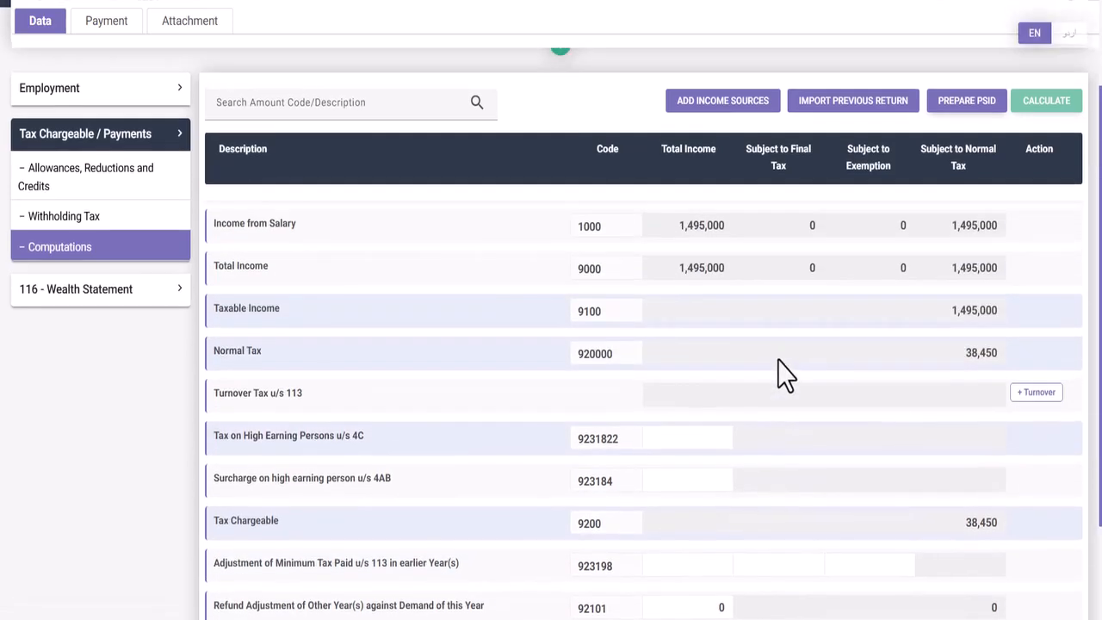
{"action": "left_click", "coordinate": [97, 93]}
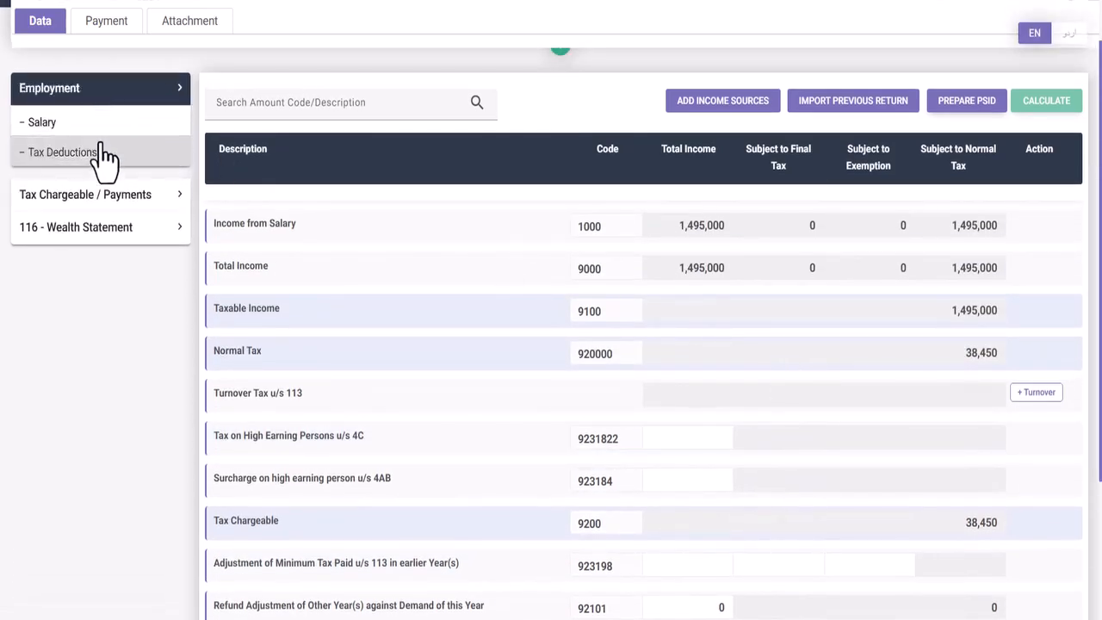
{"action": "left_click", "coordinate": [100, 155]}
{"action": "scroll", "coordinate": [568, 310], "scroll_direction": "down", "scroll_amount": 2}
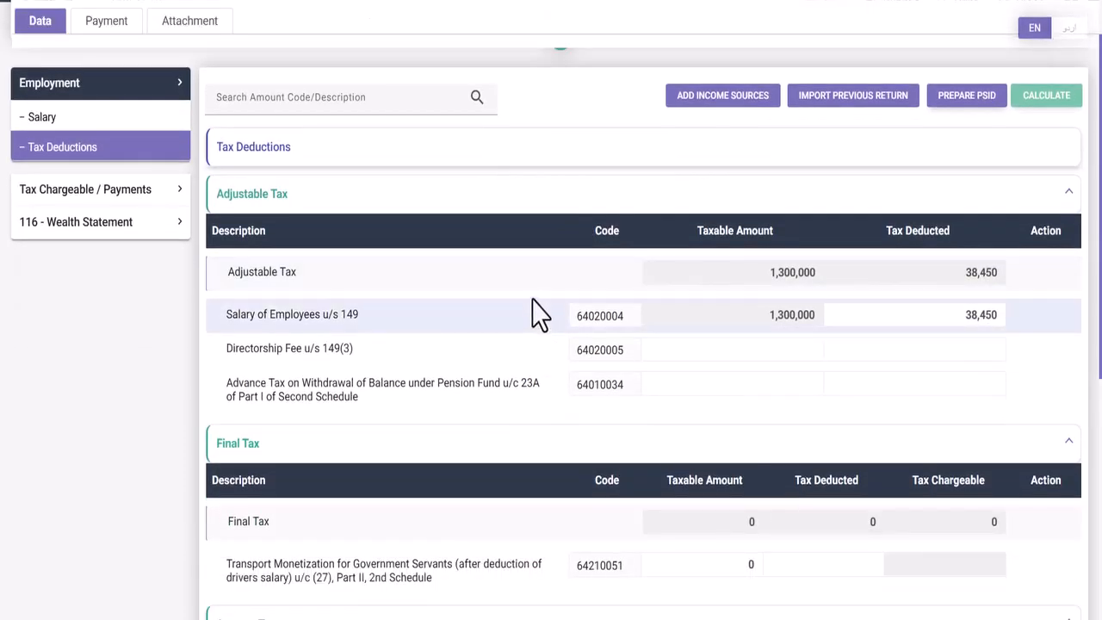
- Go to Allowances, Reductions and Credits and start adding a deductible allowance
{"action": "left_click", "coordinate": [113, 193]}
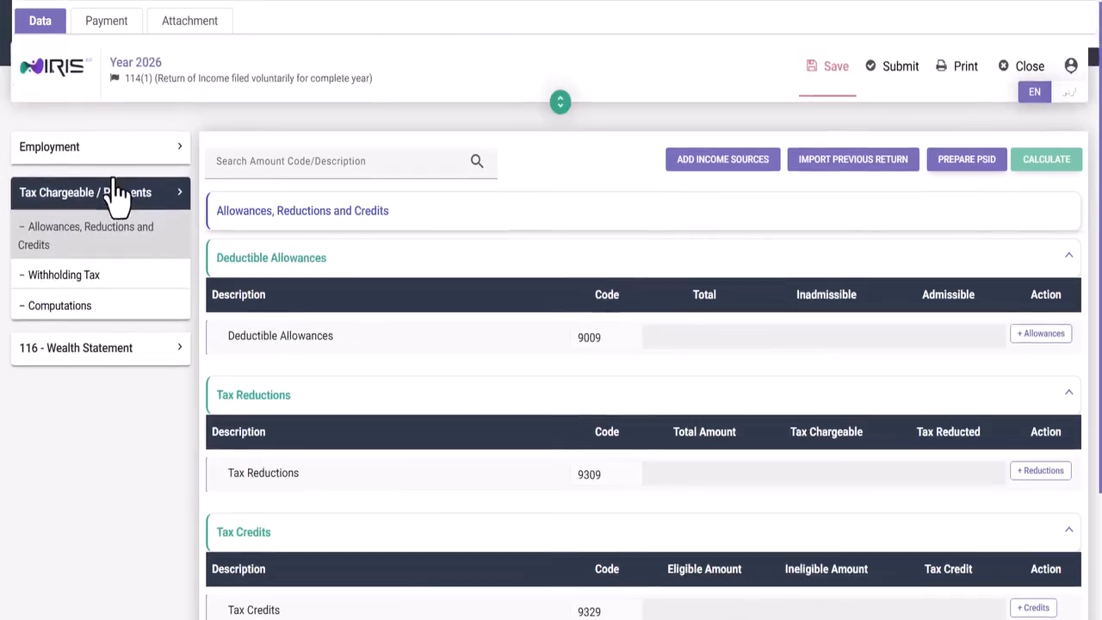
{"action": "scroll", "coordinate": [516, 258], "scroll_direction": "down", "scroll_amount": 2}
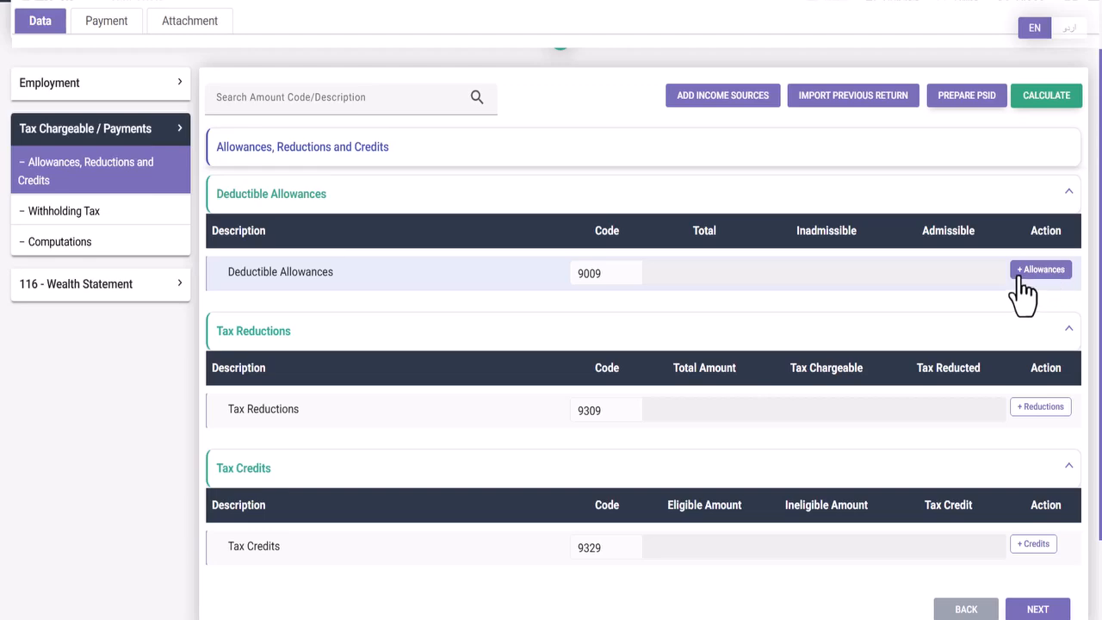
{"action": "left_click", "coordinate": [1022, 272]}
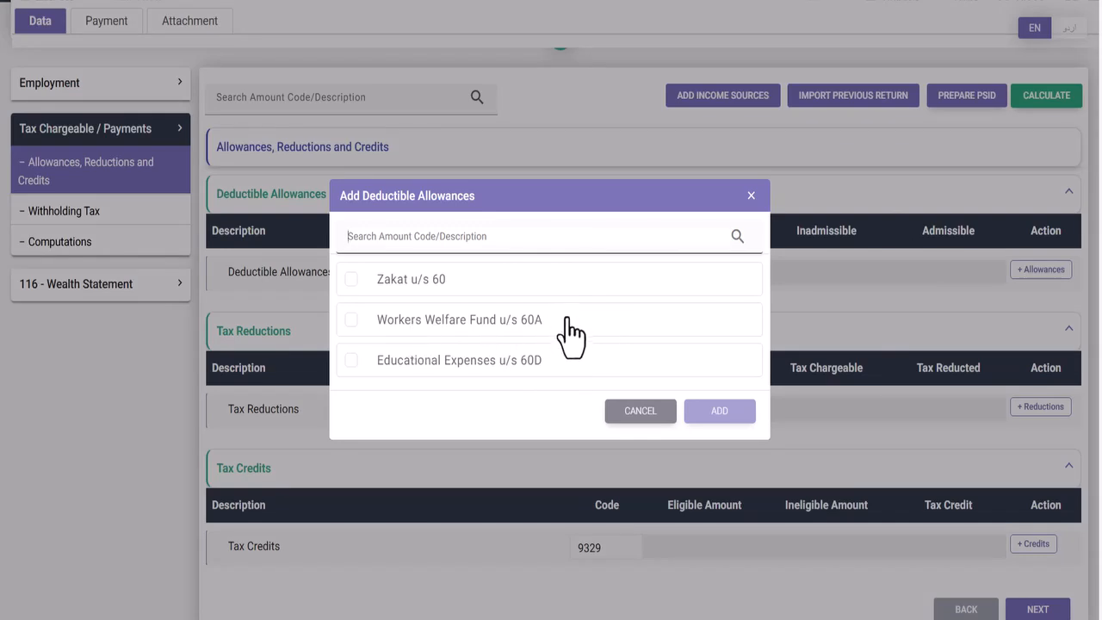
- Claim a 15,000 Workers Welfare Fund u/s 60A allowance and bring up the tax reductions list
{"action": "left_click", "coordinate": [352, 321]}
{"action": "left_click", "coordinate": [728, 413]}
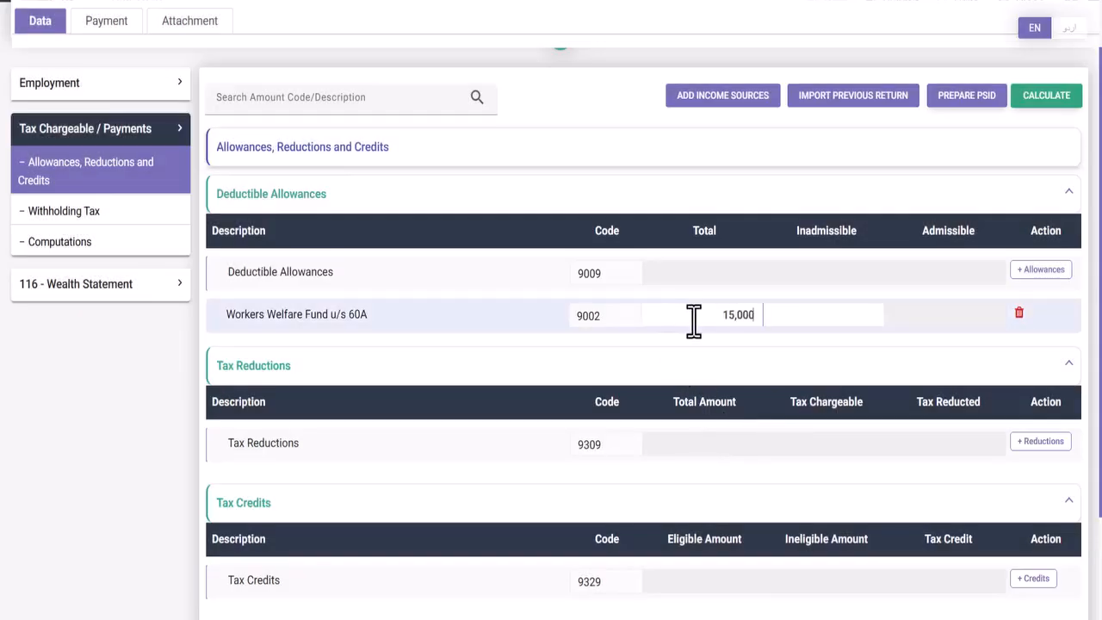
{"action": "left_click", "coordinate": [886, 316]}
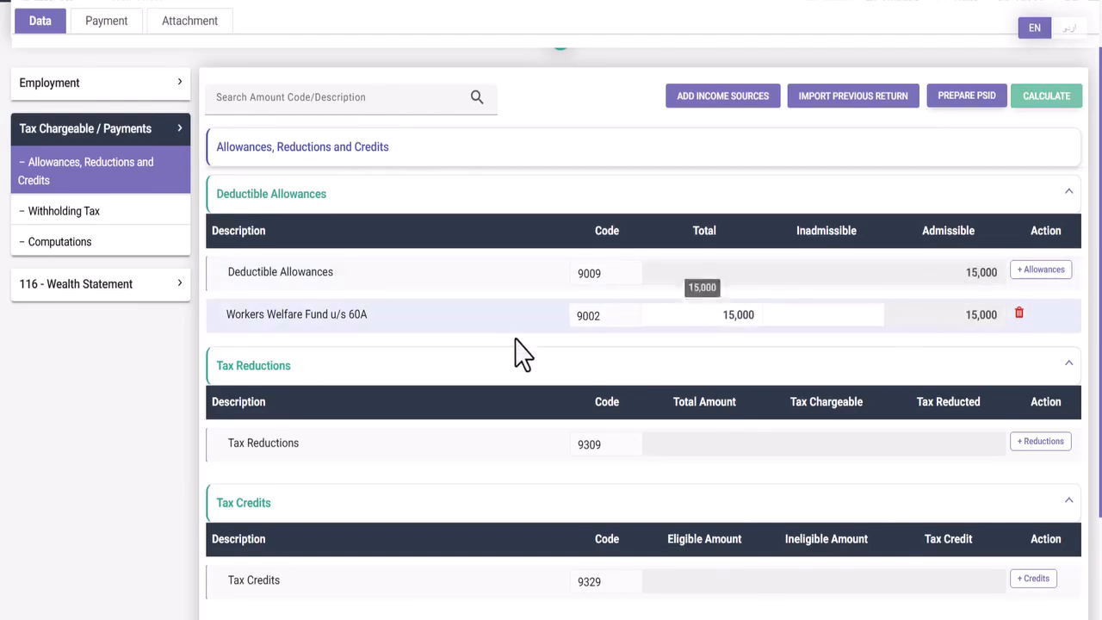
{"action": "scroll", "coordinate": [430, 366], "scroll_direction": "down", "scroll_amount": 1}
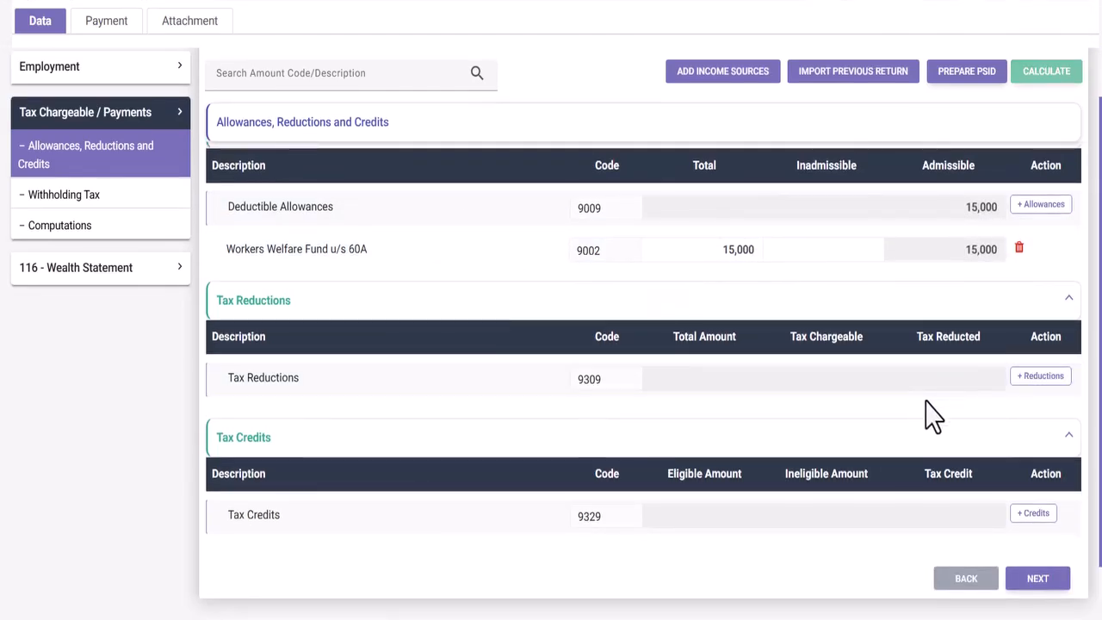
{"action": "left_click", "coordinate": [1021, 376]}
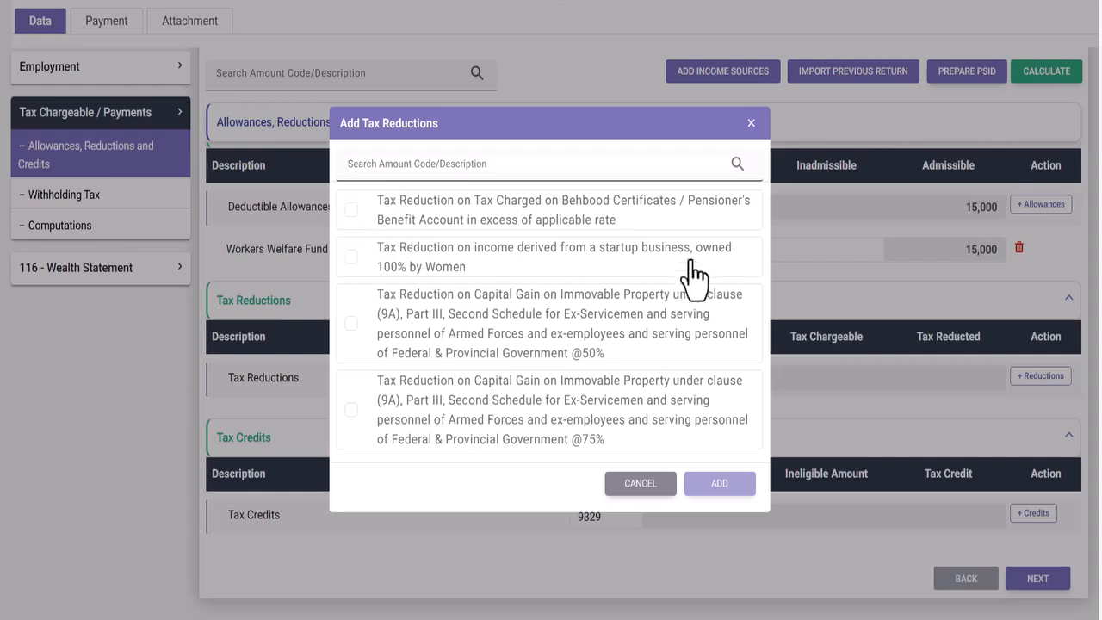
- Dismiss the Add Tax Reductions dialog, leaving the women-owned startup reduction unclaimed
{"action": "left_click", "coordinate": [351, 256]}
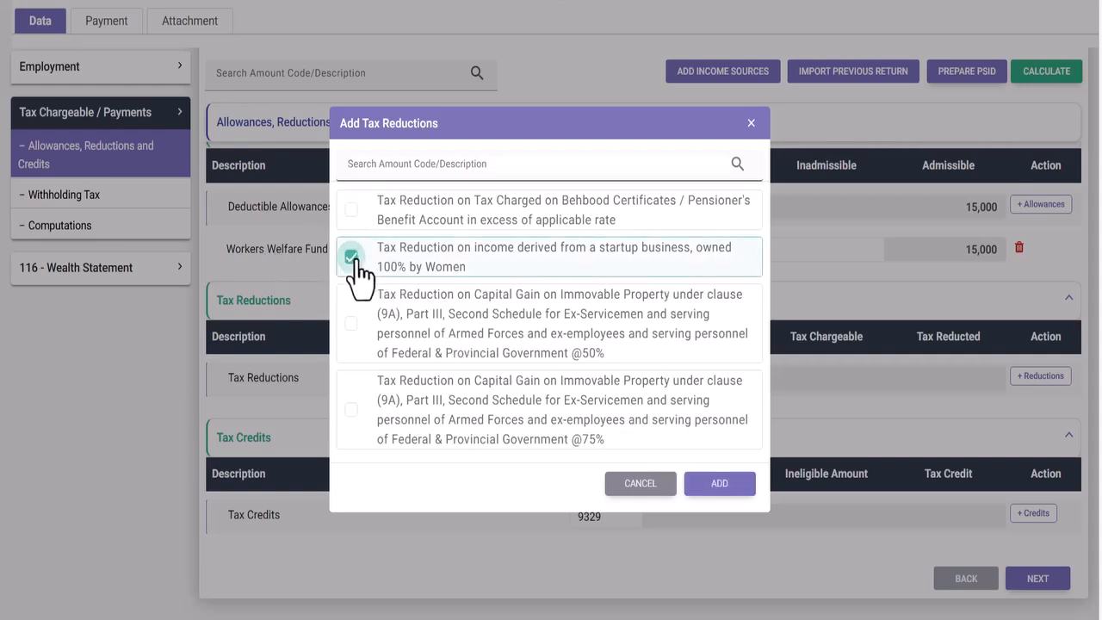
{"action": "left_click", "coordinate": [353, 260]}
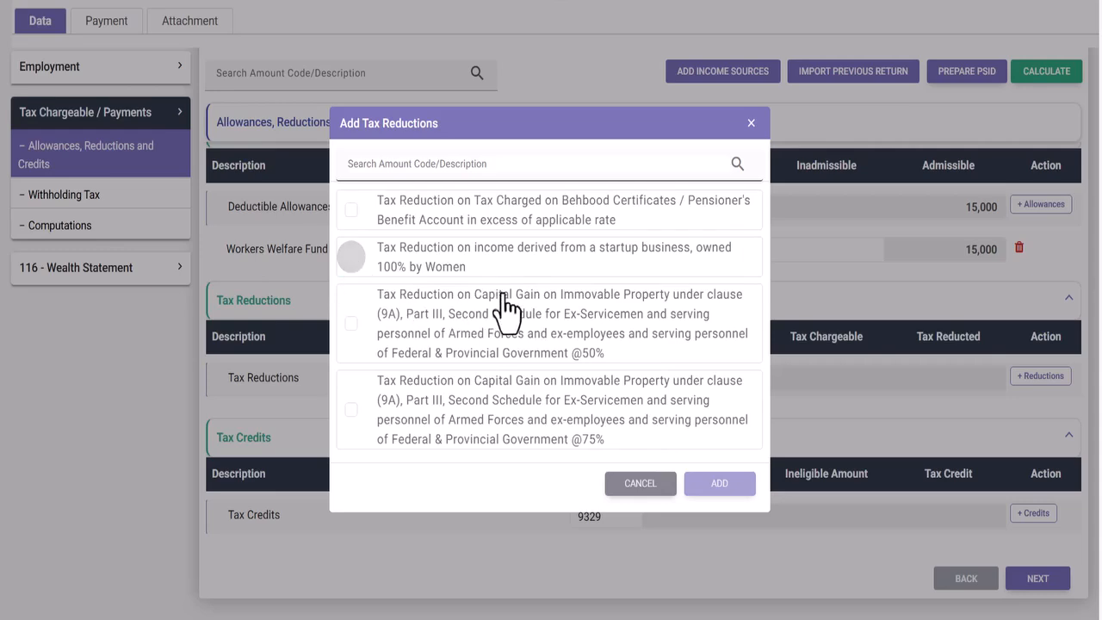
{"action": "left_click", "coordinate": [813, 529]}
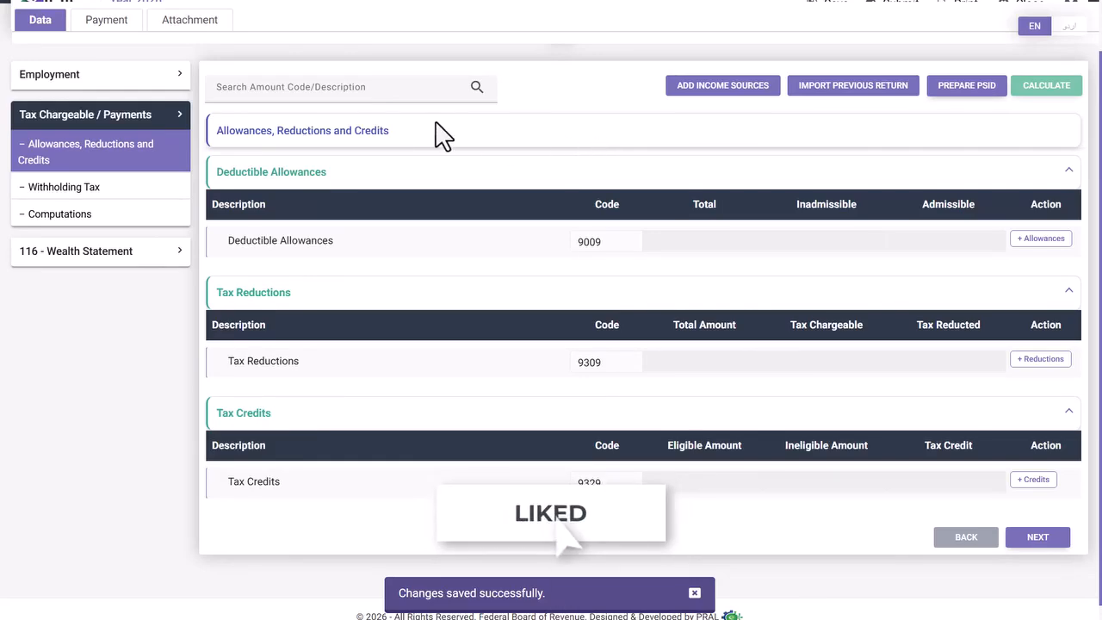
- Go to the Withholding Tax page showing Adjustable Tax of 38,450 on 1,300,000
{"action": "left_click", "coordinate": [88, 191]}
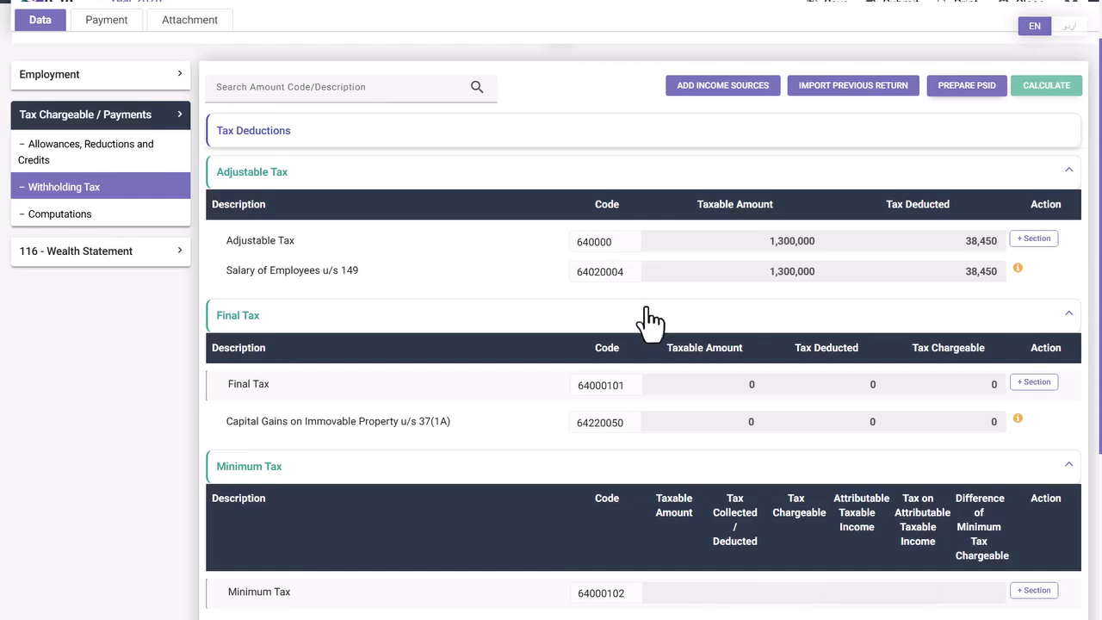
- In Add Adjustable Tax, tick Cellphone Bill u/s 236(1)(a) and Internet Bill u/s 236(1)(d)
{"action": "left_click", "coordinate": [1021, 244]}
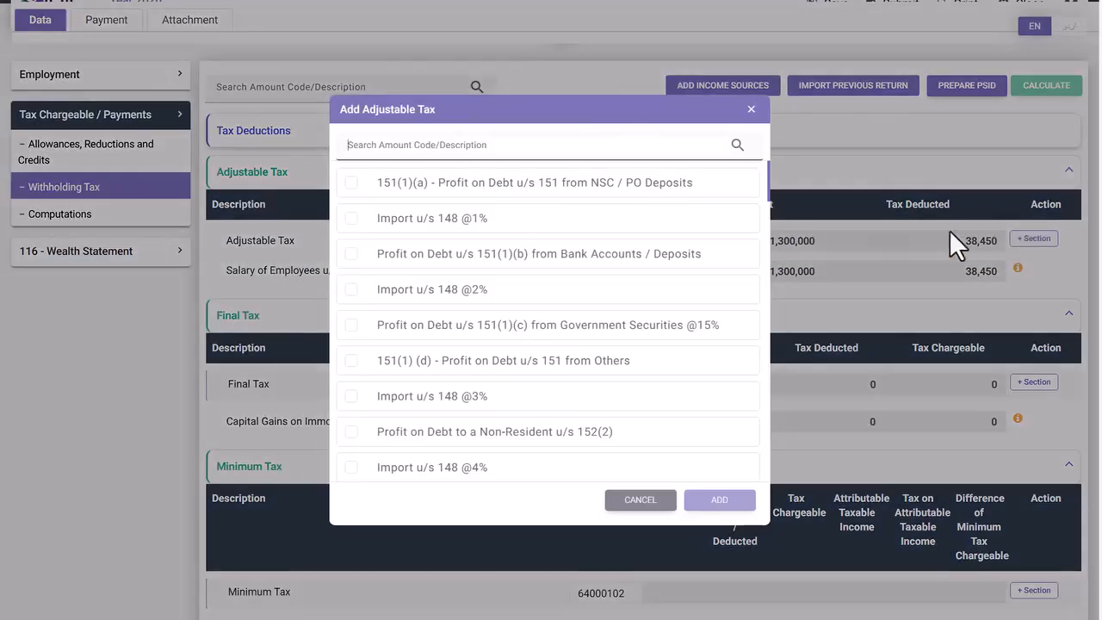
{"action": "scroll", "coordinate": [508, 246], "scroll_direction": "down", "scroll_amount": 3}
{"action": "scroll", "coordinate": [476, 211], "scroll_direction": "down", "scroll_amount": 10}
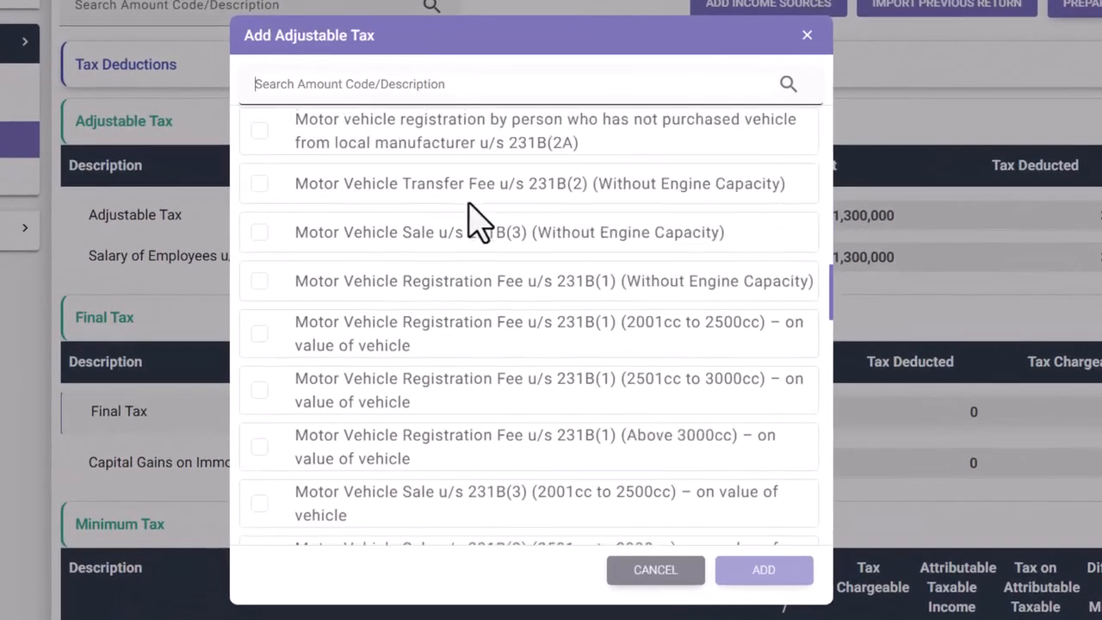
{"action": "scroll", "coordinate": [476, 211], "scroll_direction": "up", "scroll_amount": 15}
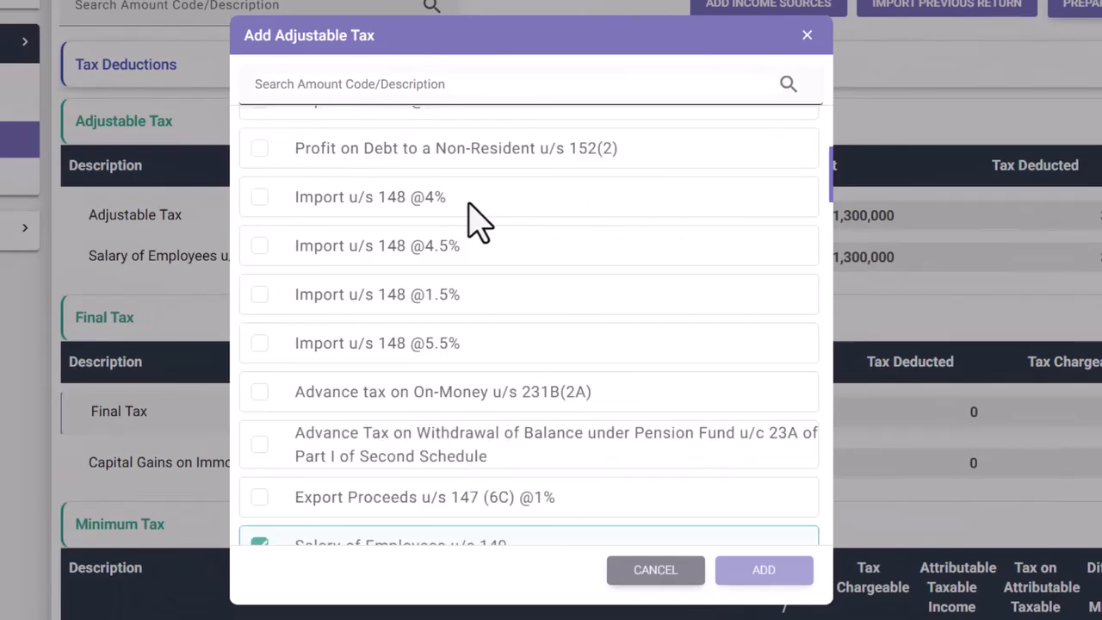
{"action": "scroll", "coordinate": [476, 220], "scroll_direction": "up", "scroll_amount": 4}
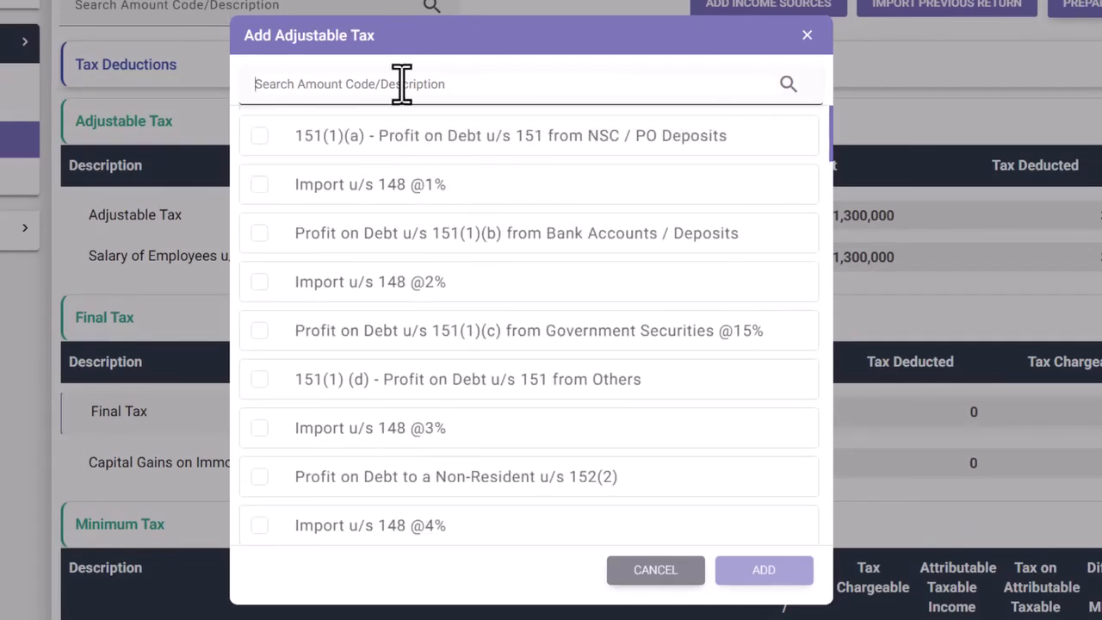
{"action": "type", "text": "cell"}
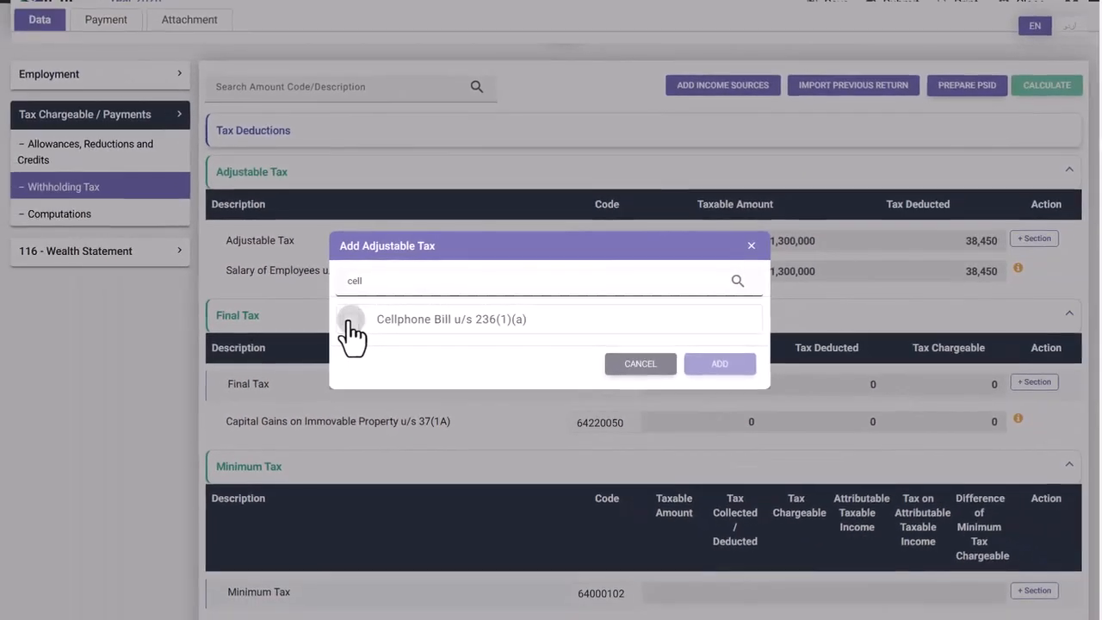
{"action": "left_click", "coordinate": [350, 319]}
{"action": "left_click_drag", "start_coordinate": [458, 281], "coordinate": [313, 281]}
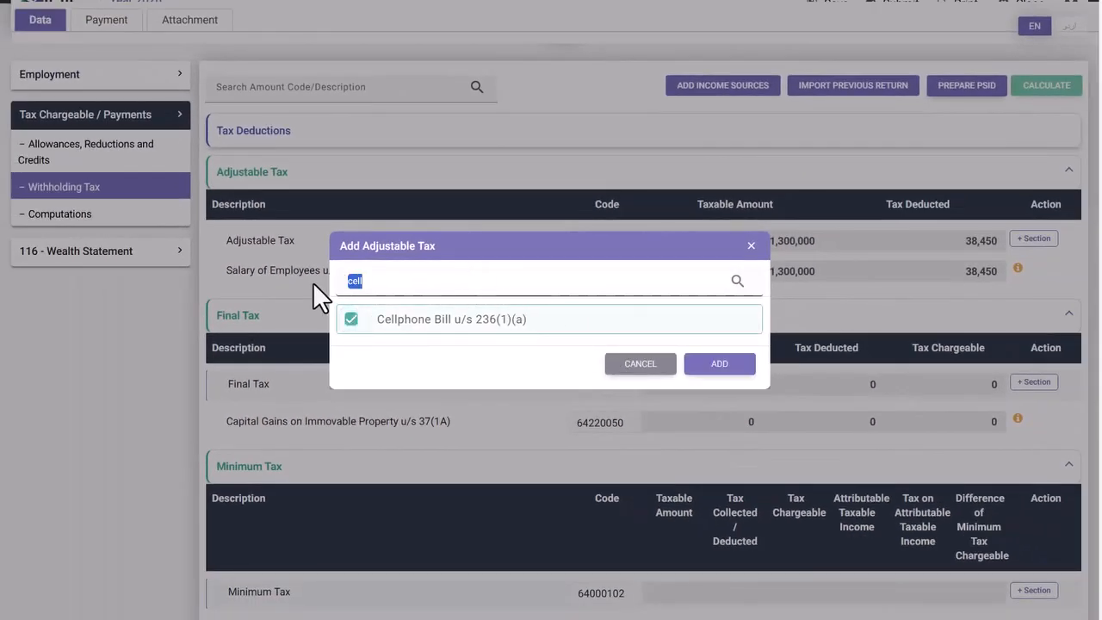
{"action": "type", "text": "inte"}
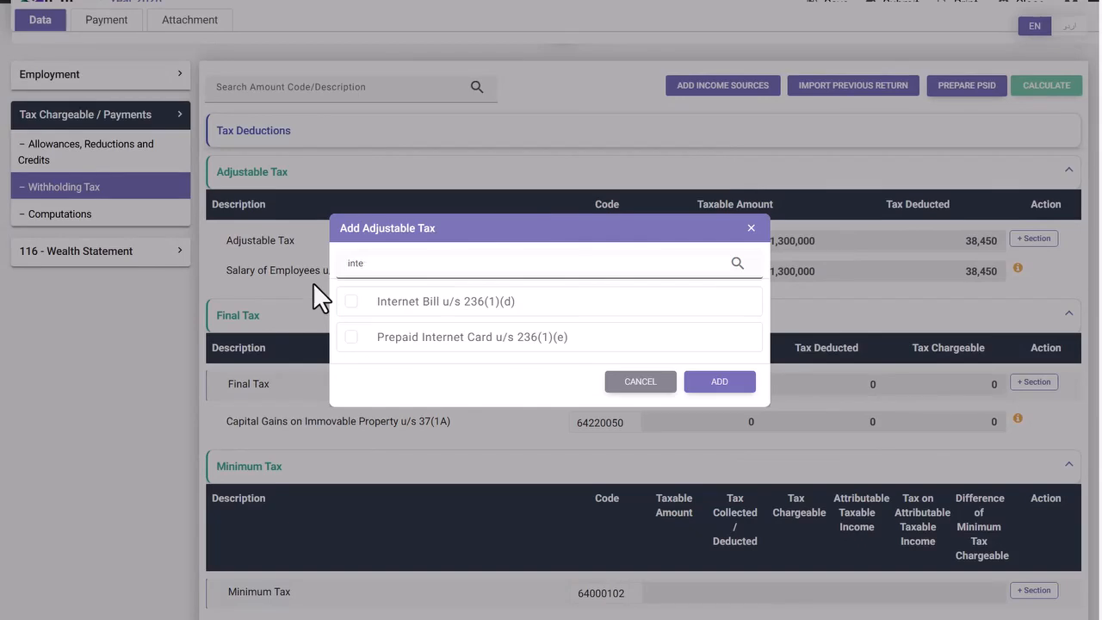
{"action": "left_click", "coordinate": [351, 301]}
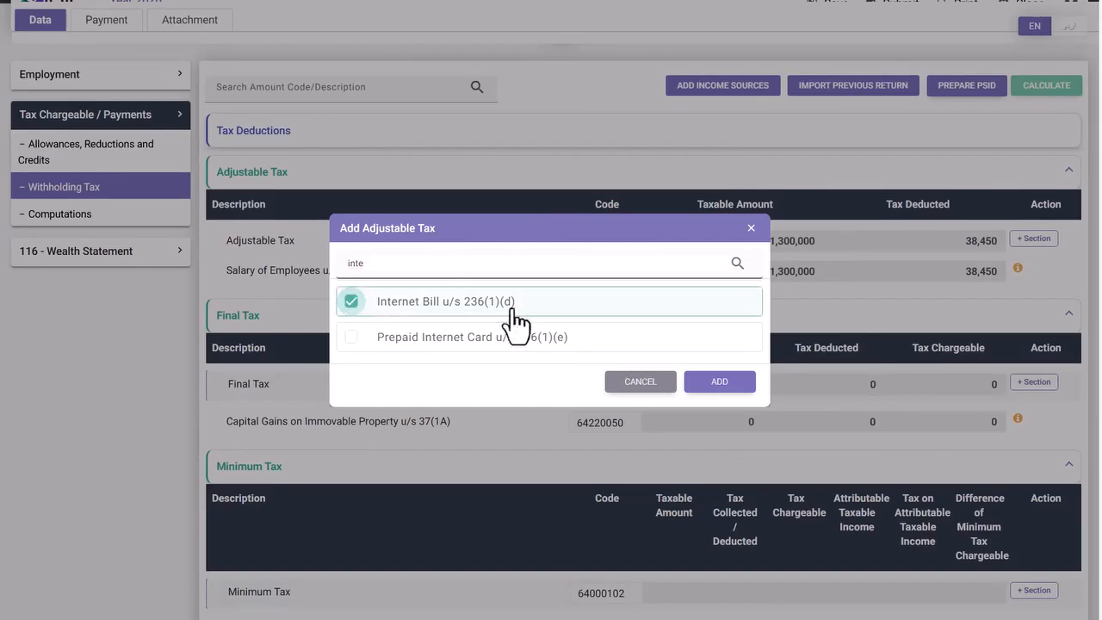
- Find and tick the 236Y foreign remittance item, then add the selections to Adjustable Tax
{"action": "left_click_drag", "start_coordinate": [384, 265], "coordinate": [334, 277]}
{"action": "type", "text": "veh"}
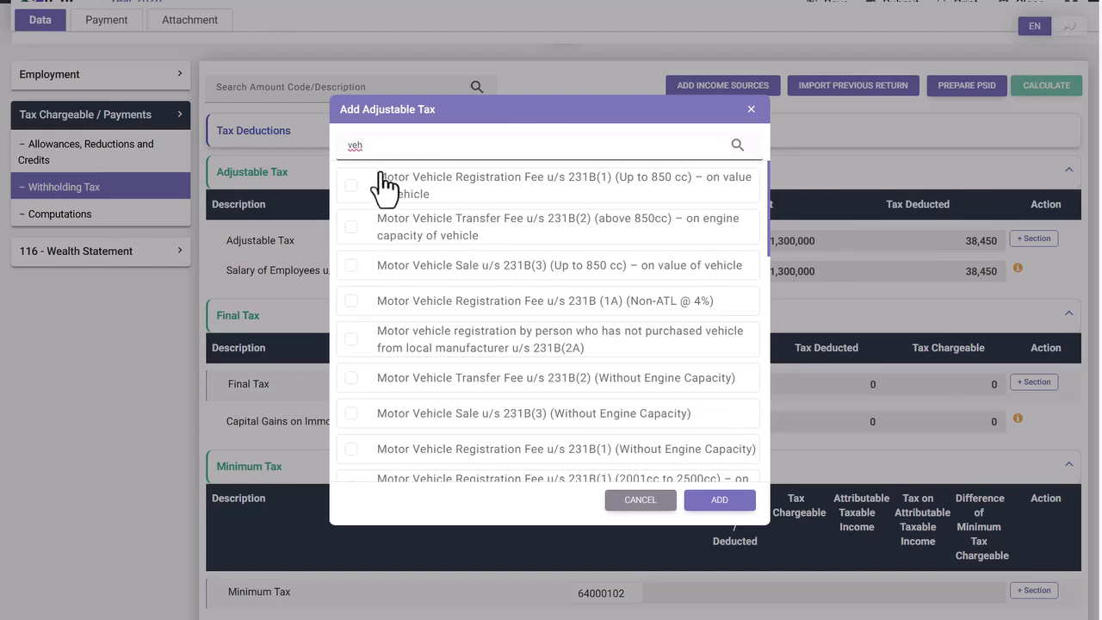
{"action": "scroll", "coordinate": [423, 260], "scroll_direction": "down", "scroll_amount": 1}
{"action": "scroll", "coordinate": [430, 280], "scroll_direction": "down", "scroll_amount": 4}
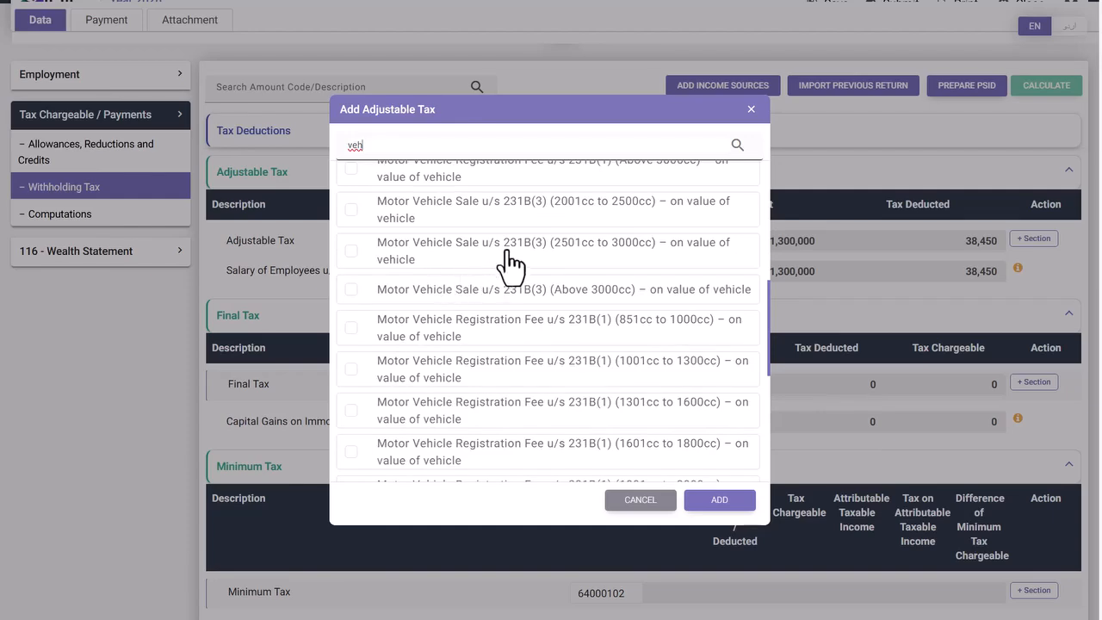
{"action": "scroll", "coordinate": [519, 245], "scroll_direction": "up", "scroll_amount": 5}
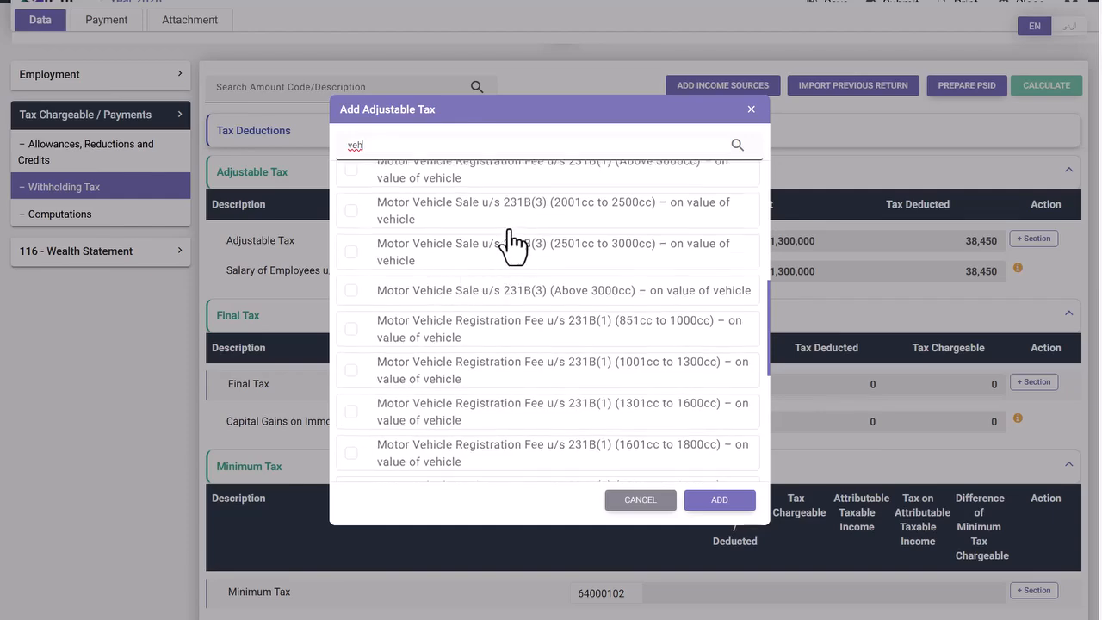
{"action": "left_click_drag", "start_coordinate": [398, 152], "coordinate": [336, 159]}
{"action": "type", "text": "151"}
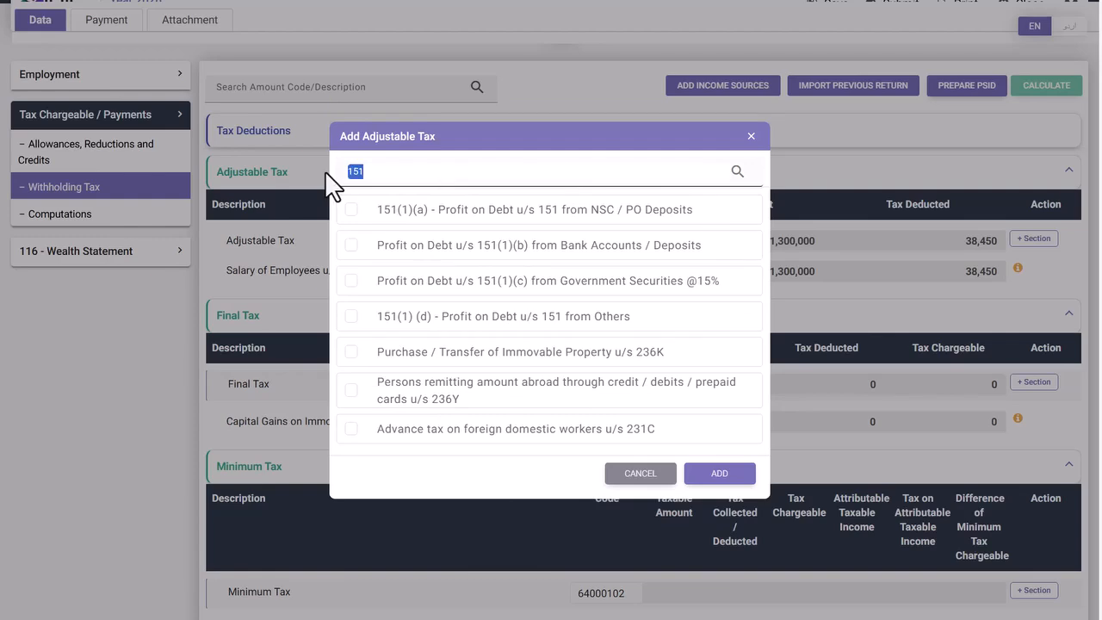
{"action": "type", "text": "236"}
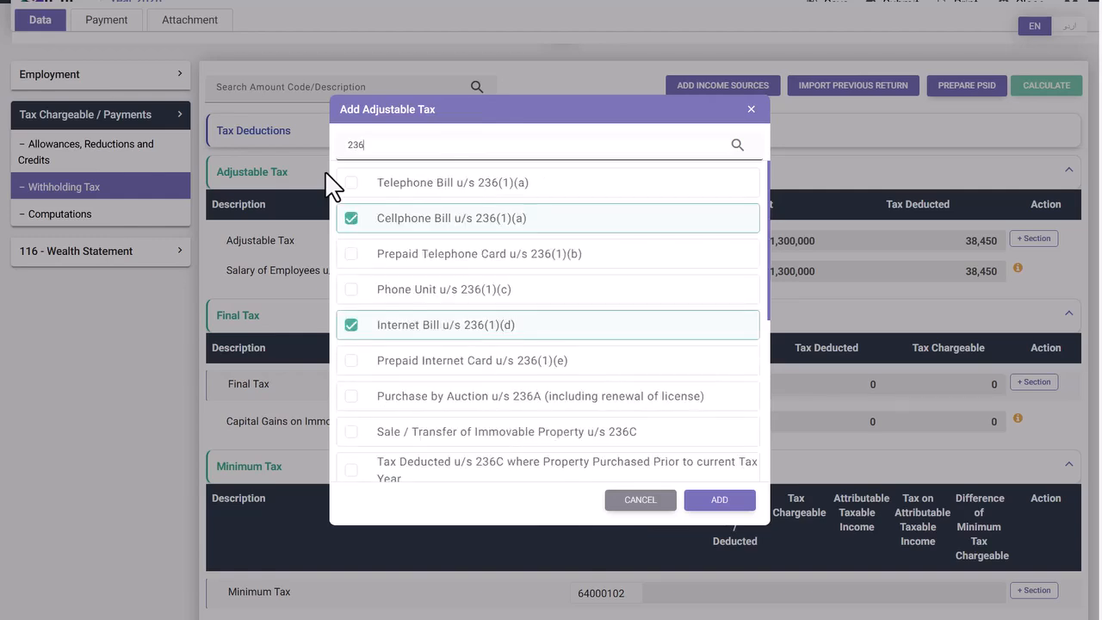
{"action": "type", "text": "y"}
{"action": "left_click", "coordinate": [352, 321]}
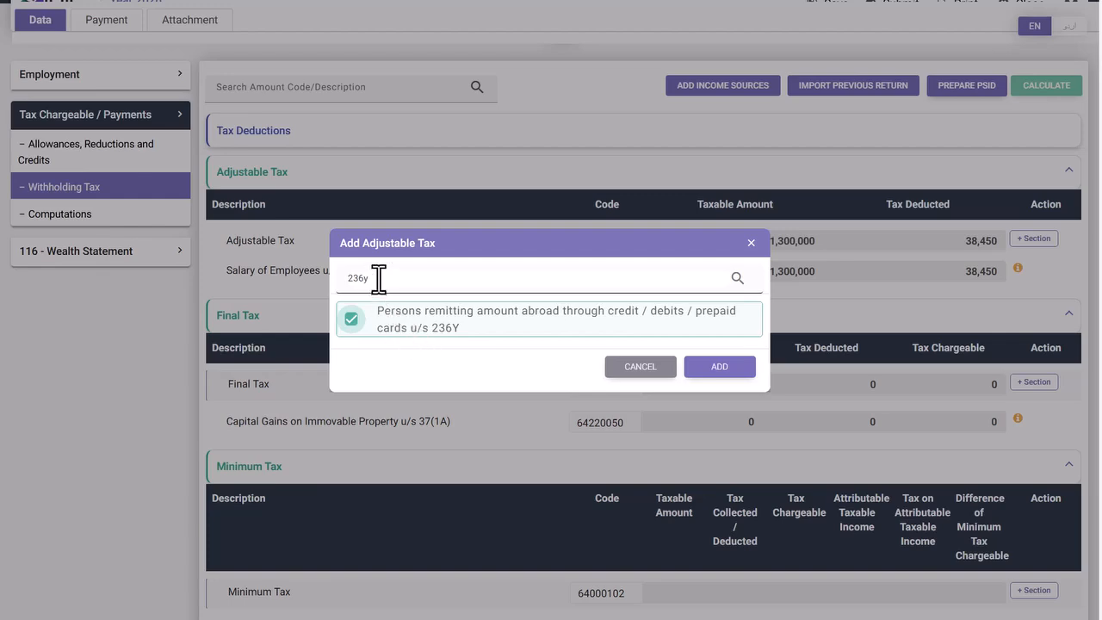
{"action": "left_click", "coordinate": [712, 370]}
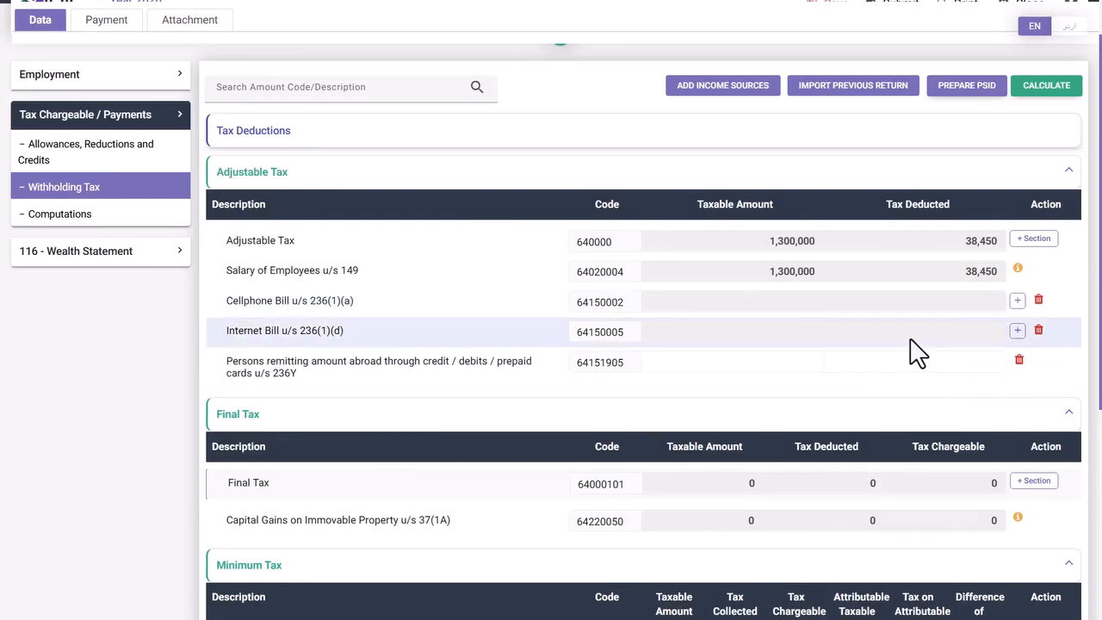
- Add a Jazz connection with its phone number under Cellphone Bill
{"action": "left_click", "coordinate": [1018, 301]}
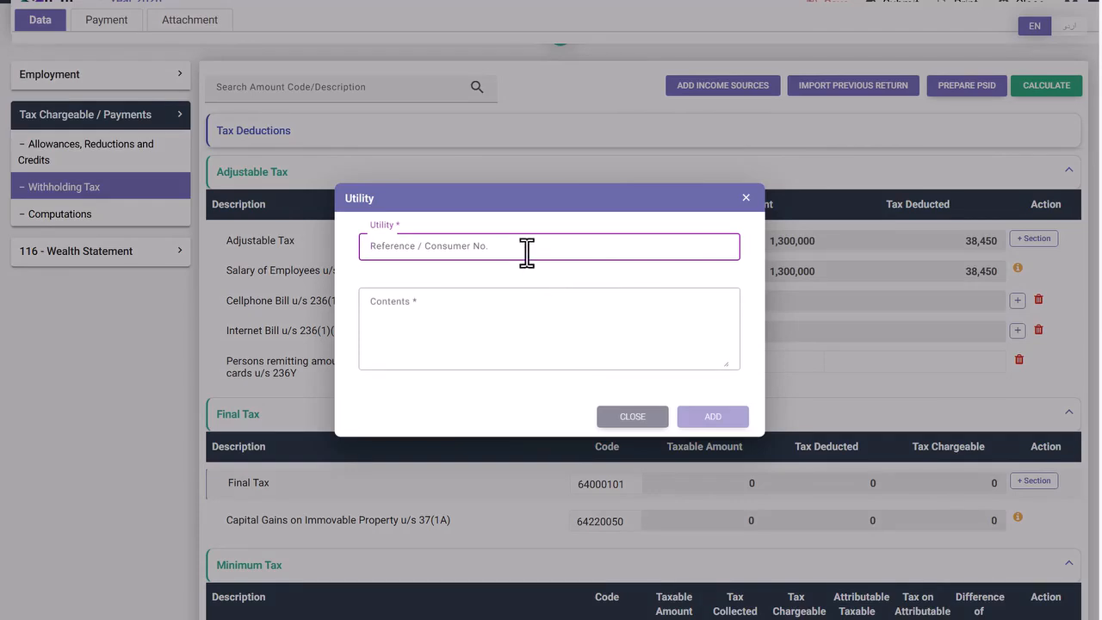
{"action": "type", "text": "03222222"}
{"action": "key", "text": "Tab"}
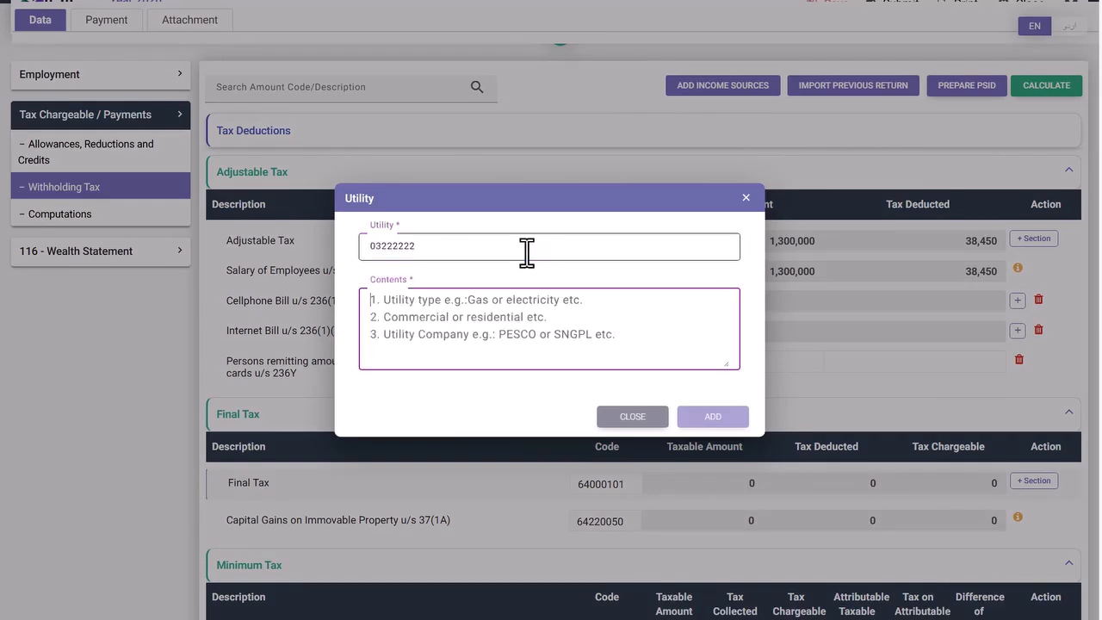
{"action": "type", "text": "Jazz"}
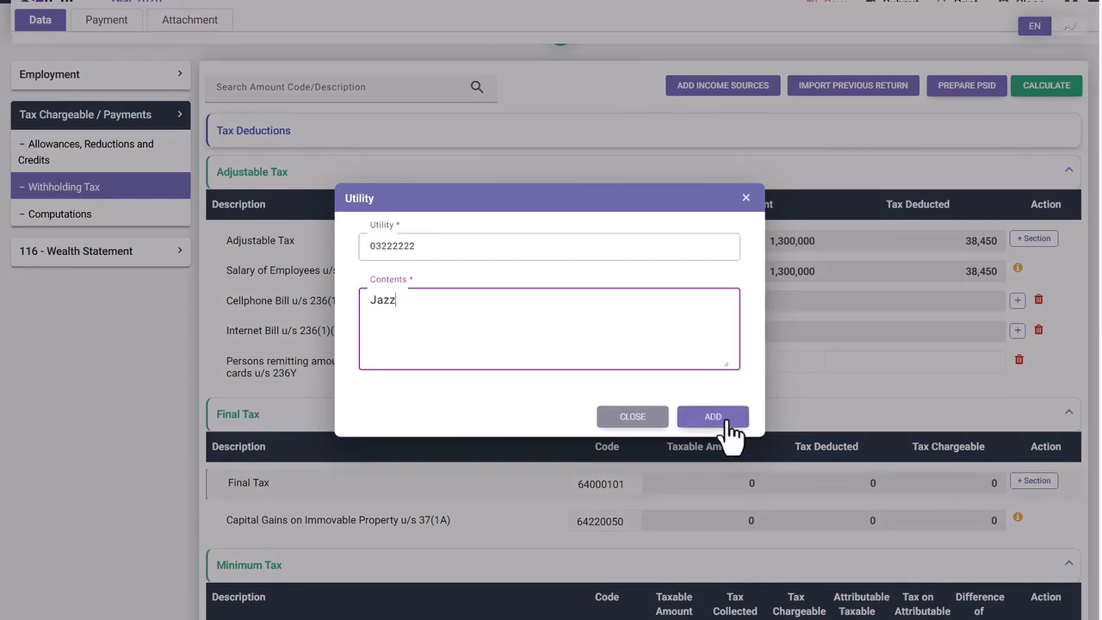
{"action": "left_click", "coordinate": [715, 415]}
- Give the Jazz connection 15,000 taxable and 2,250 tax deducted, computed as 15% in Calculator
{"action": "left_click", "coordinate": [803, 338]}
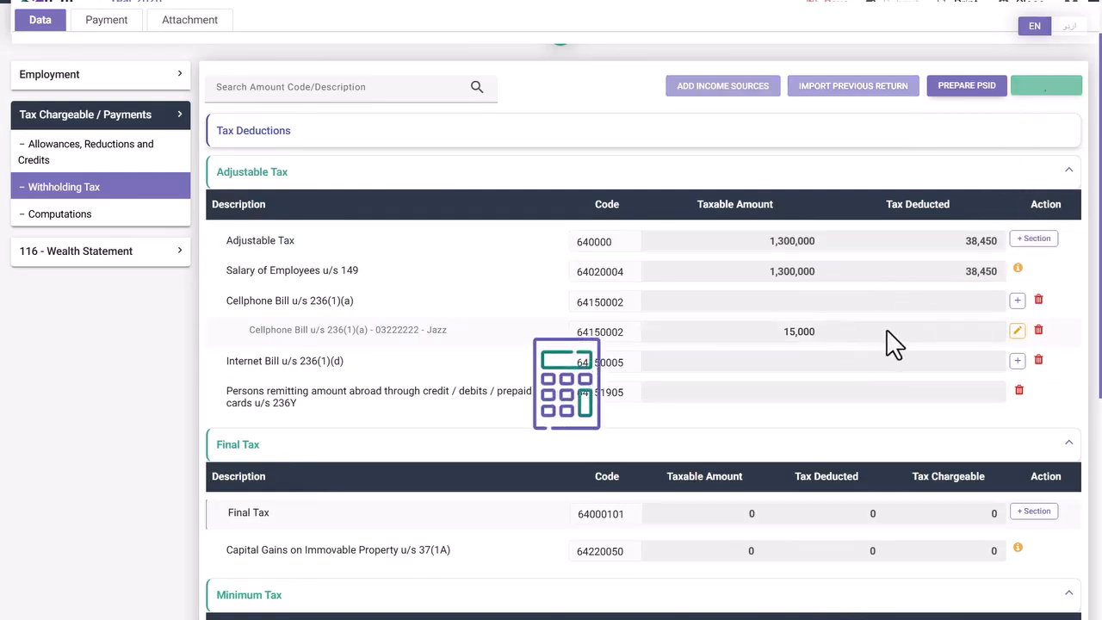
{"action": "left_click", "coordinate": [930, 334]}
{"action": "key", "text": "super+r"}
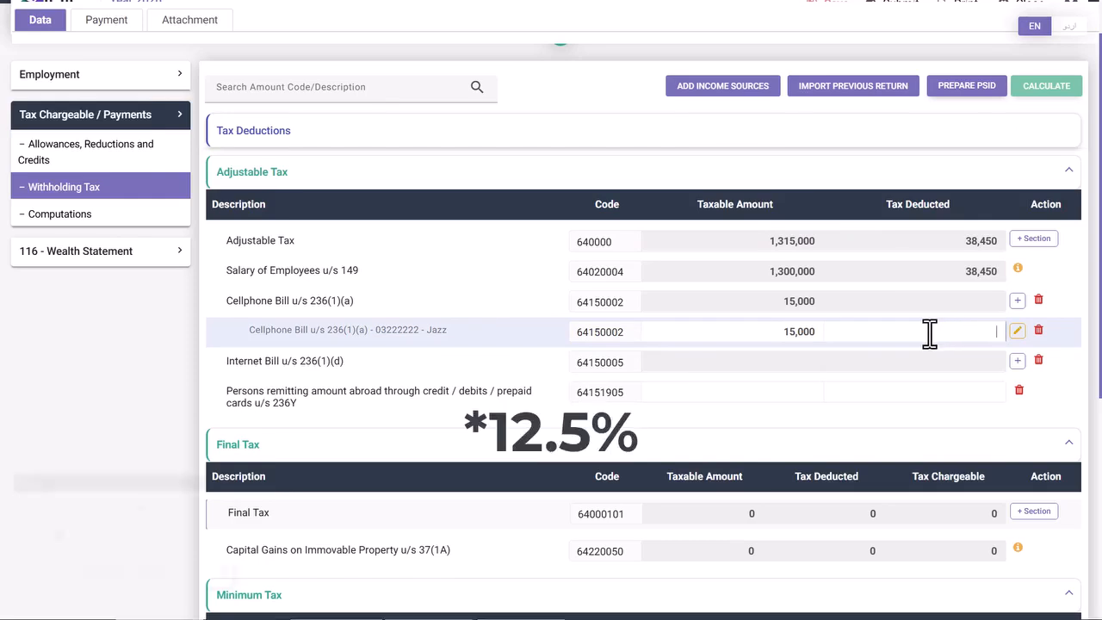
{"action": "key", "text": "Return"}
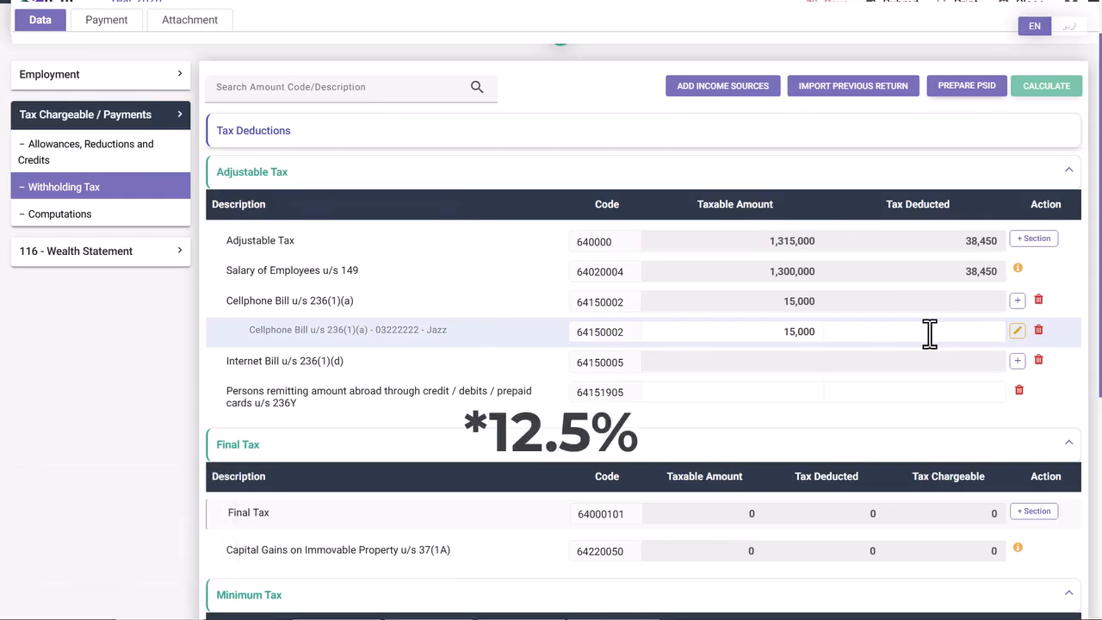
{"action": "type", "text": "15000*0.15="}
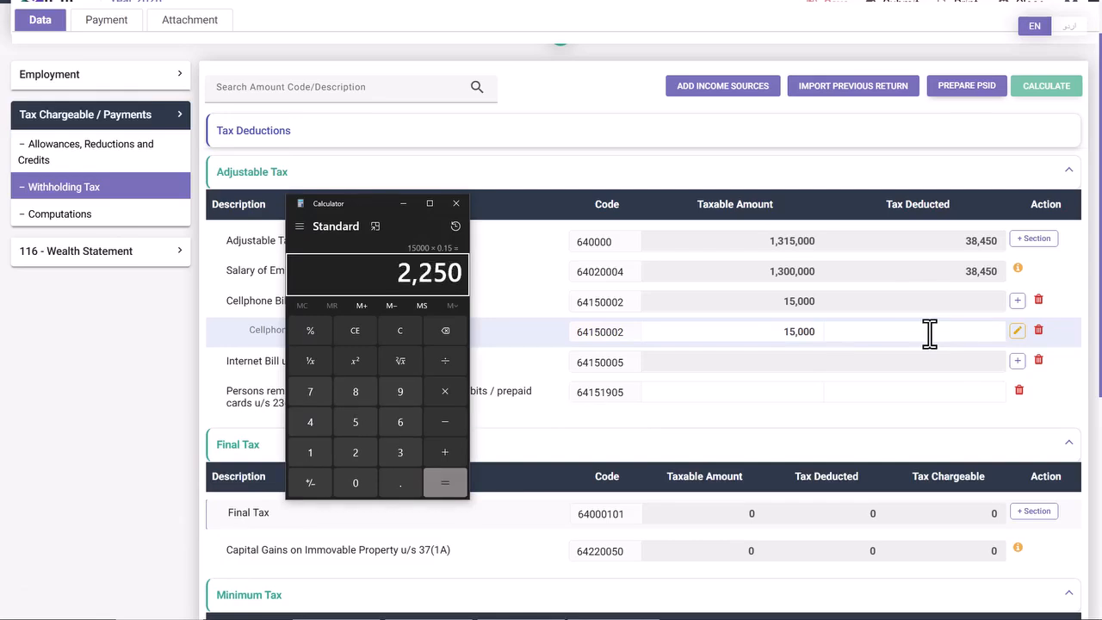
{"action": "left_click_drag", "start_coordinate": [398, 272], "coordinate": [467, 274]}
{"action": "key", "text": "ctrl+c"}
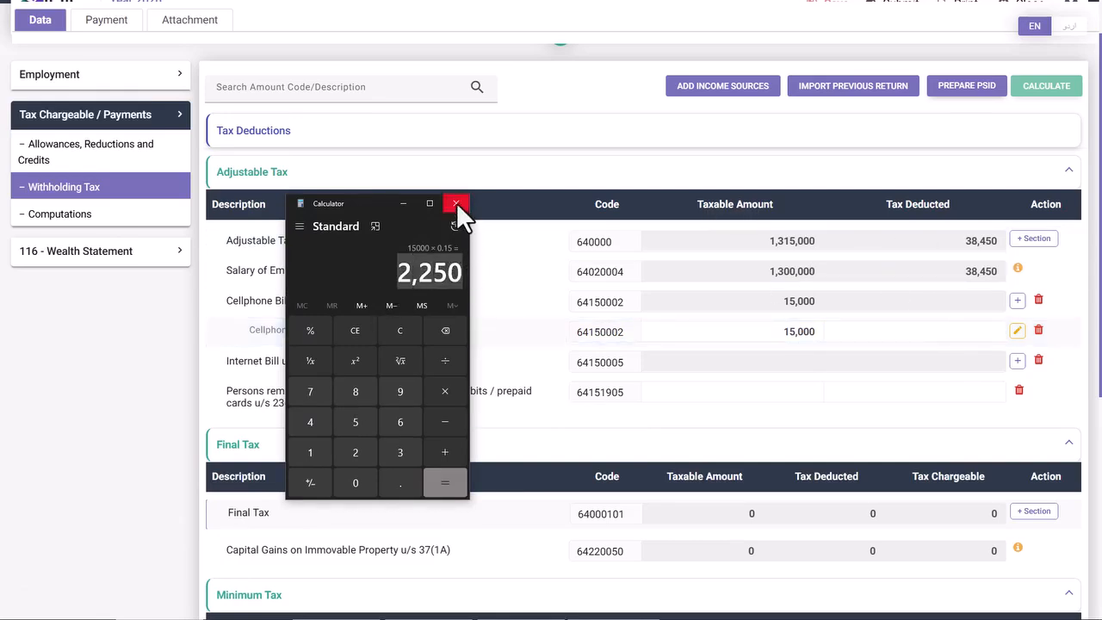
{"action": "left_click", "coordinate": [456, 203]}
{"action": "left_click", "coordinate": [917, 332]}
{"action": "key", "text": "ctrl+v"}
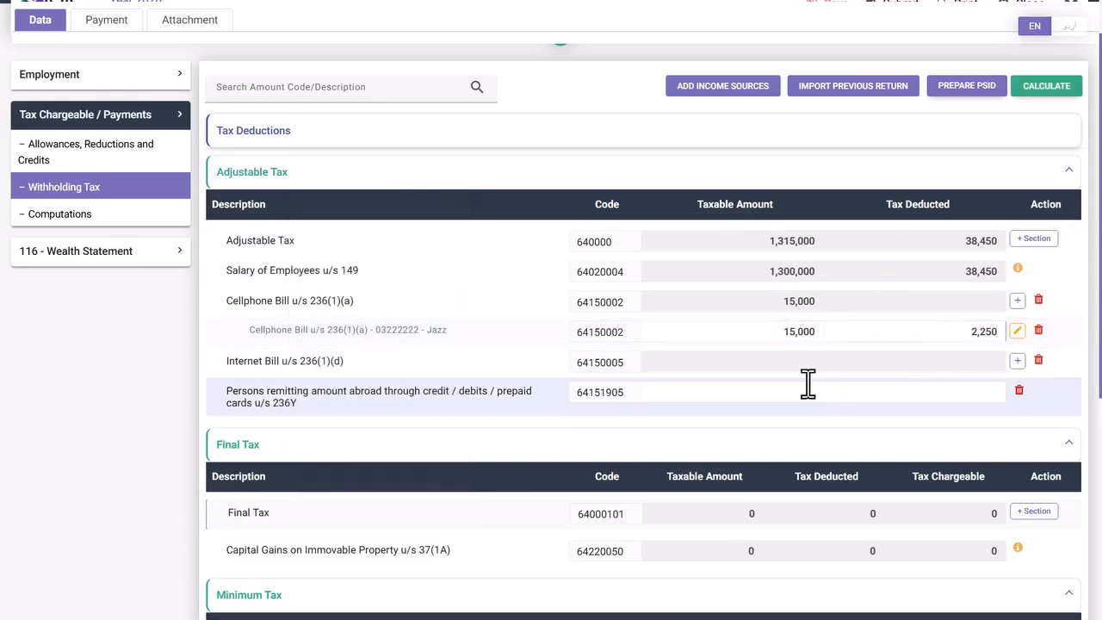
- Add a PTCL internet connection with its consumer number and 36,000 taxable amount
{"action": "left_click", "coordinate": [1017, 362]}
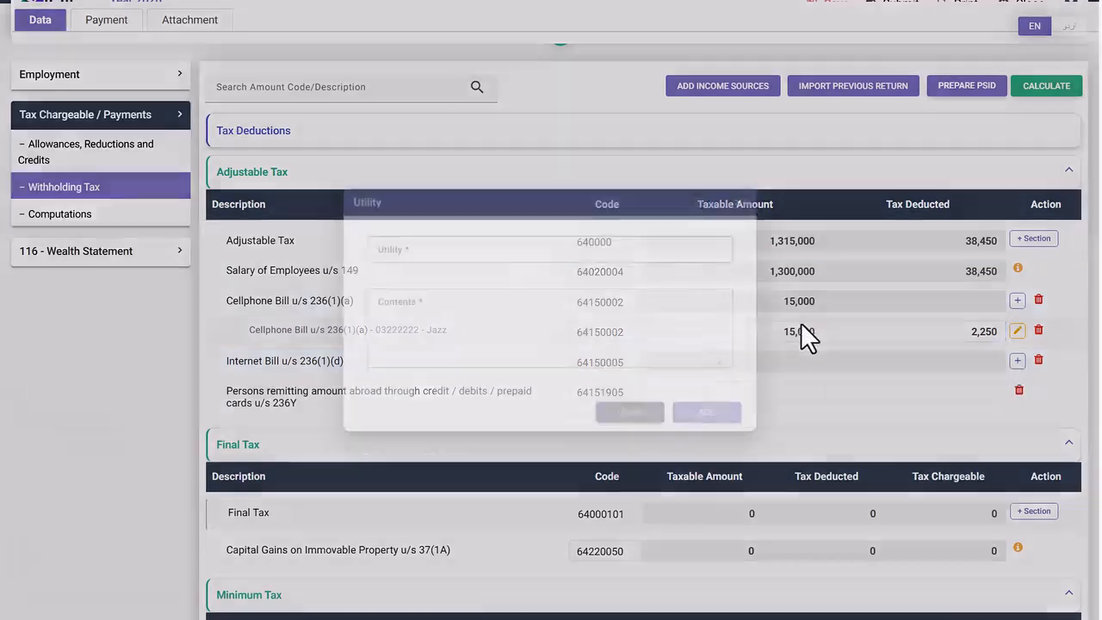
{"action": "type", "text": "042123456"}
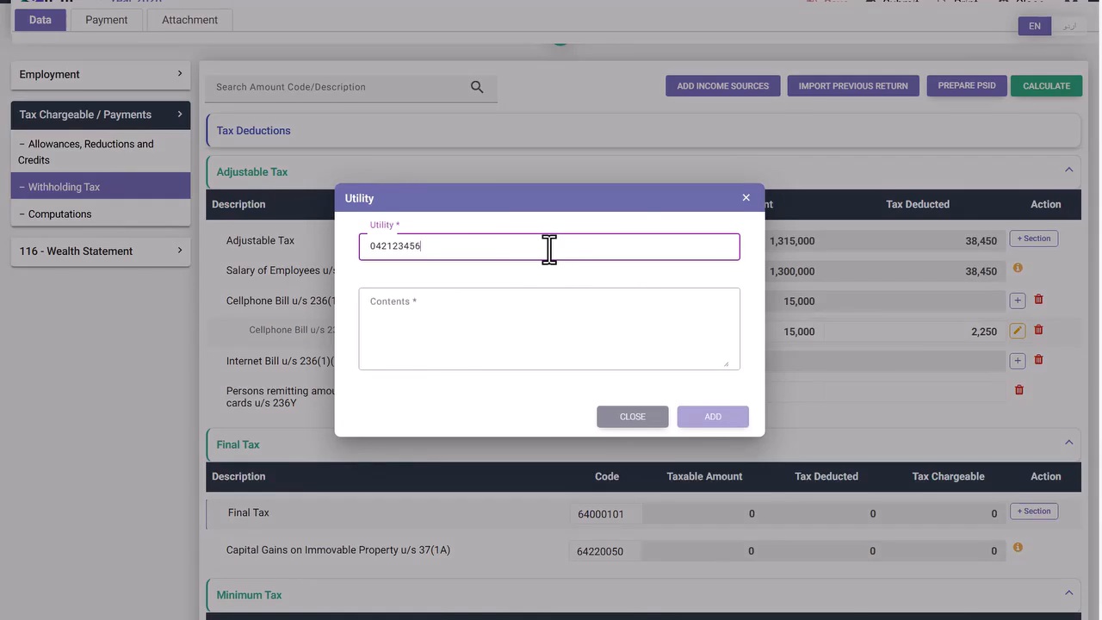
{"action": "type", "text": "7"}
{"action": "key", "text": "Tab"}
{"action": "type", "text": "PTC"}
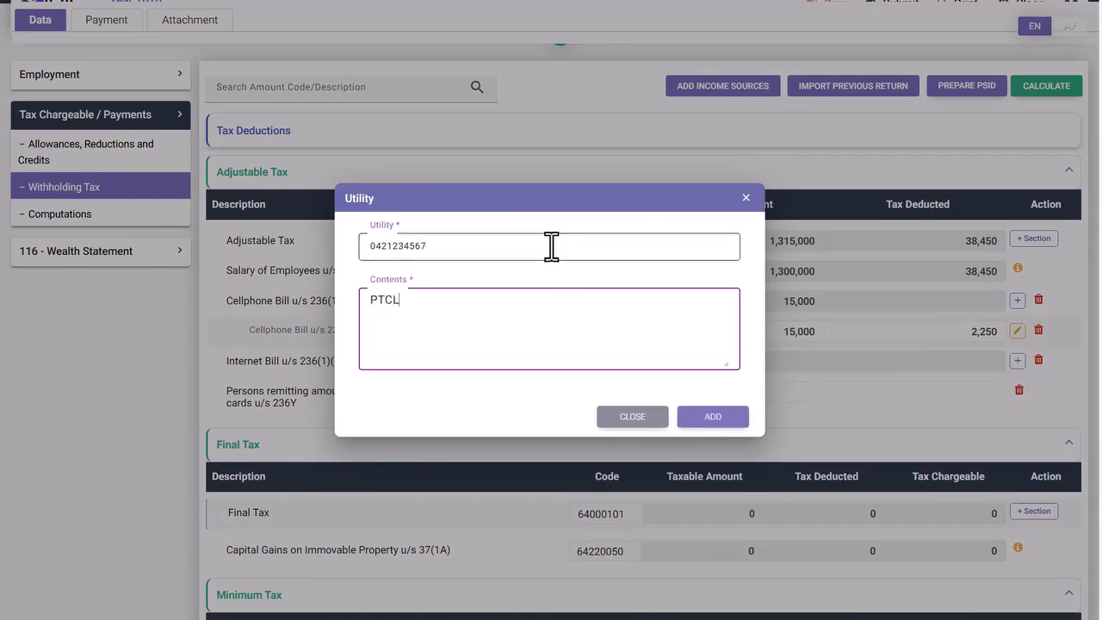
{"action": "left_click", "coordinate": [707, 417]}
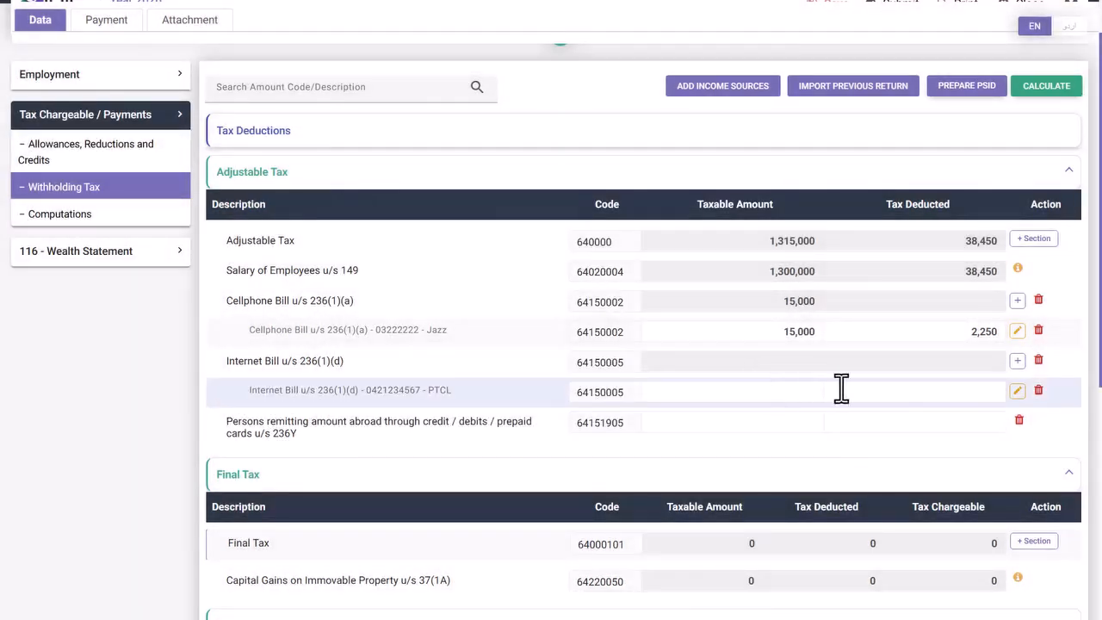
{"action": "type", "text": "360000"}
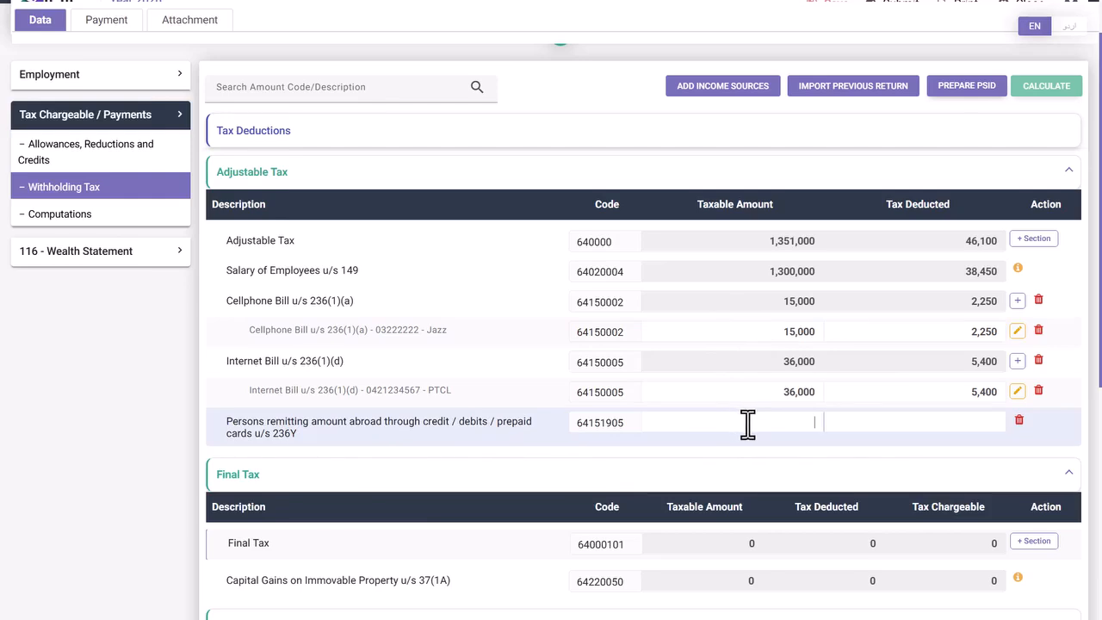
- Enter 45,000 and 2,250 tax (5% via Calculator) on the 236Y row, then recalculate
{"action": "type", "text": "45,000"}
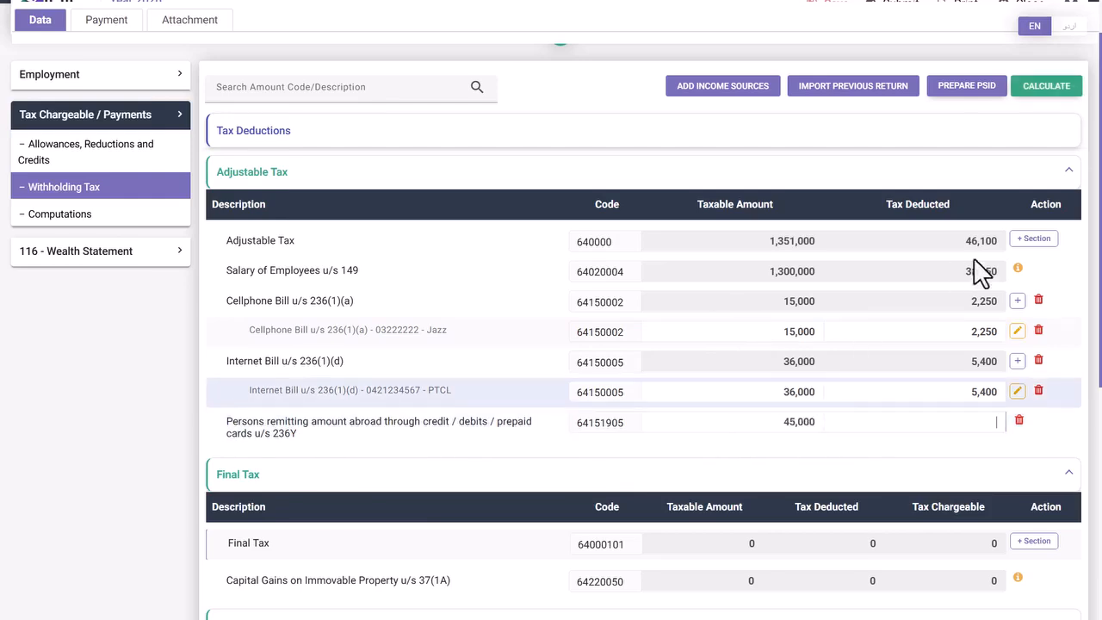
{"action": "left_click", "coordinate": [912, 422]}
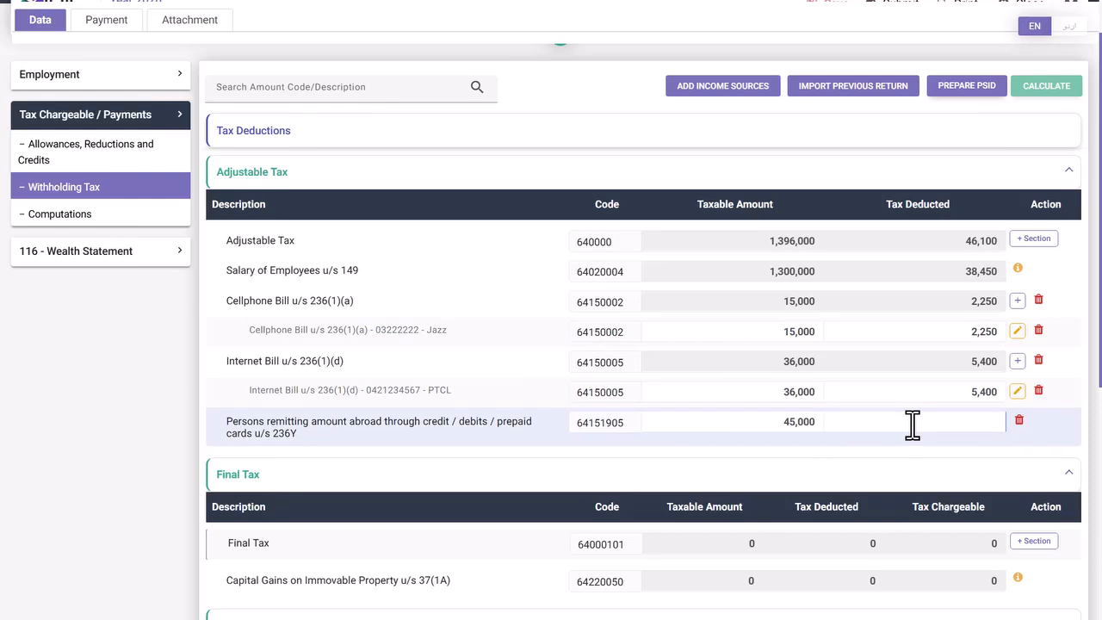
{"action": "key", "text": "super+r"}
{"action": "key", "text": "Return"}
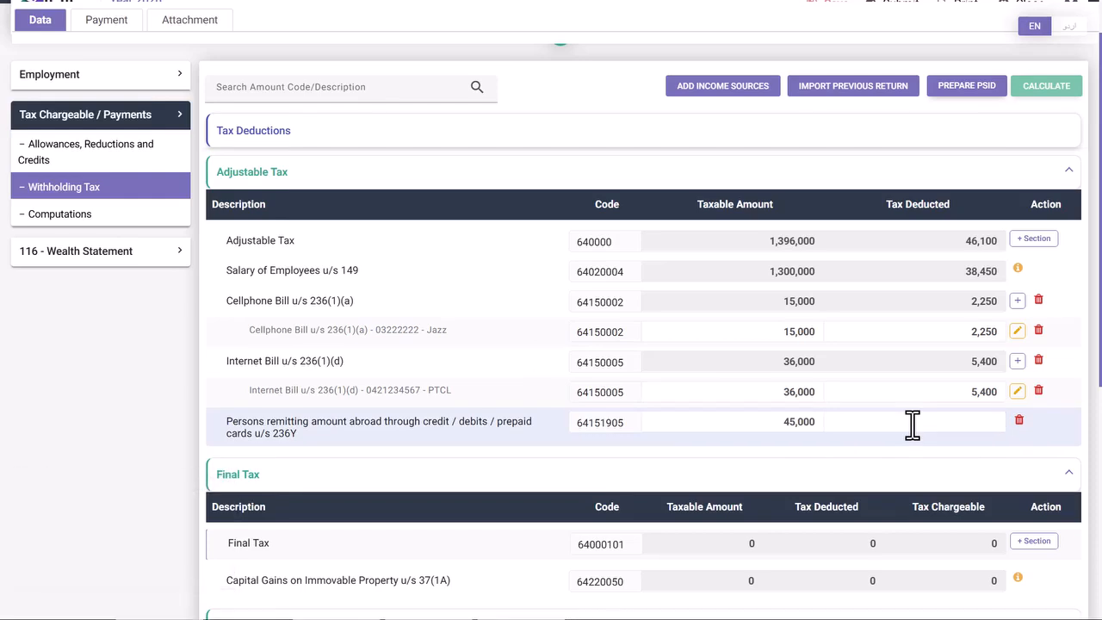
{"action": "type", "text": "45000 × 0"}
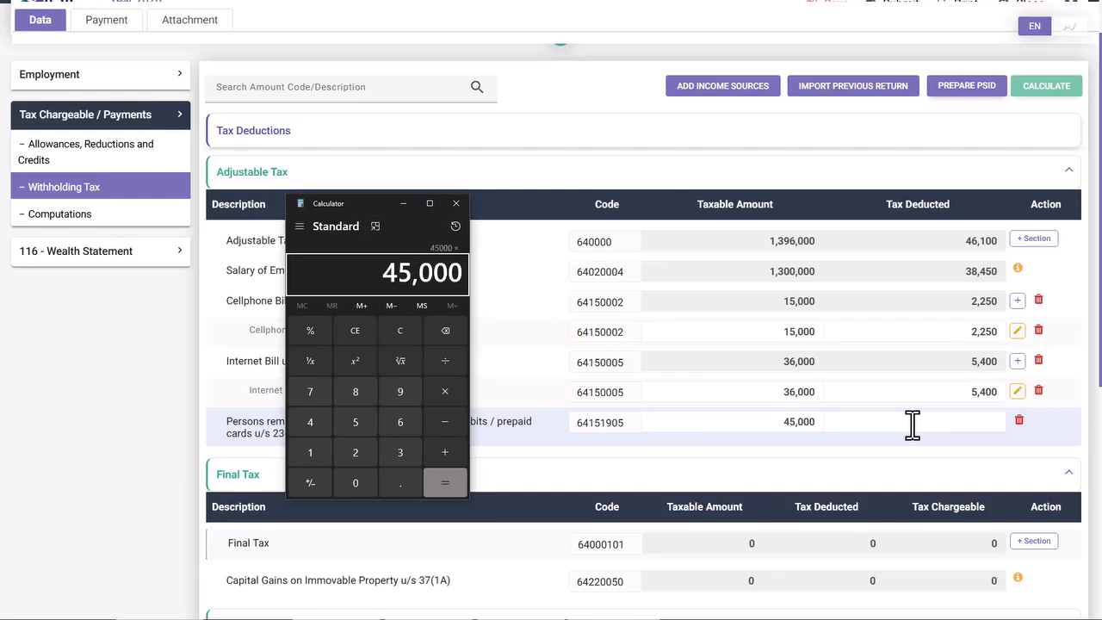
{"action": "type", "text": ".05"}
{"action": "key", "text": "Return"}
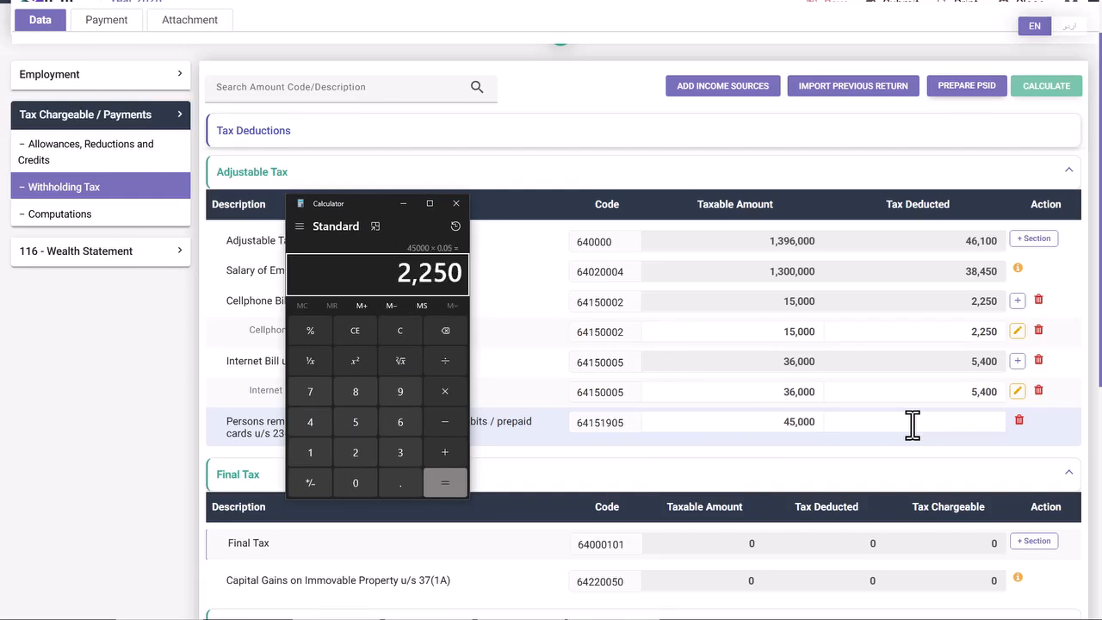
{"action": "left_click", "coordinate": [463, 272]}
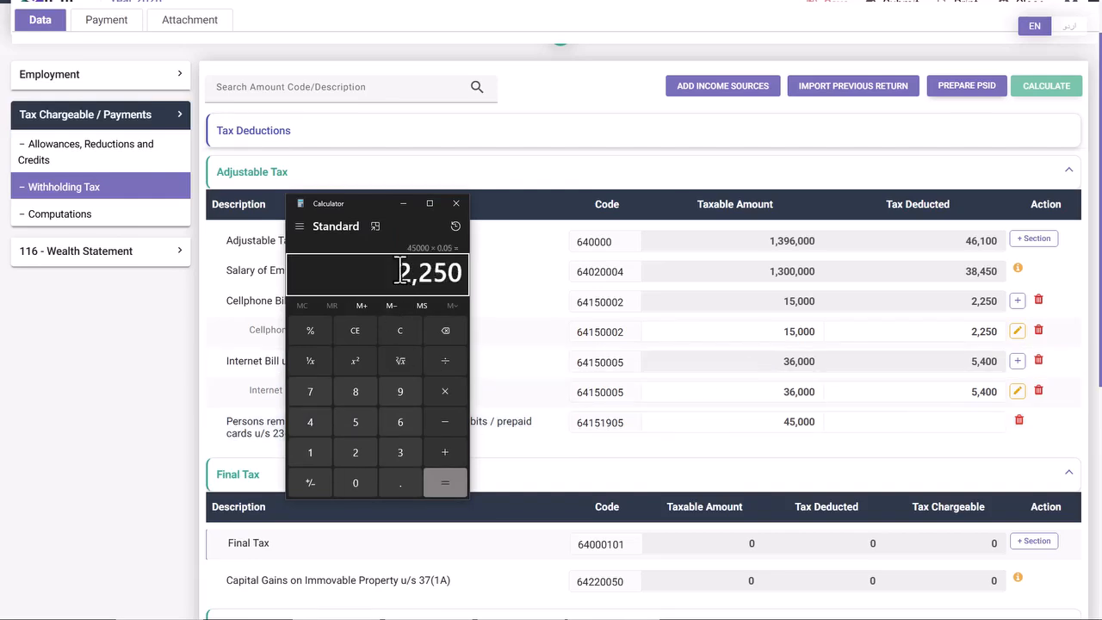
{"action": "left_click", "coordinate": [455, 205]}
{"action": "left_click", "coordinate": [952, 425]}
{"action": "key", "text": "ctrl+v"}
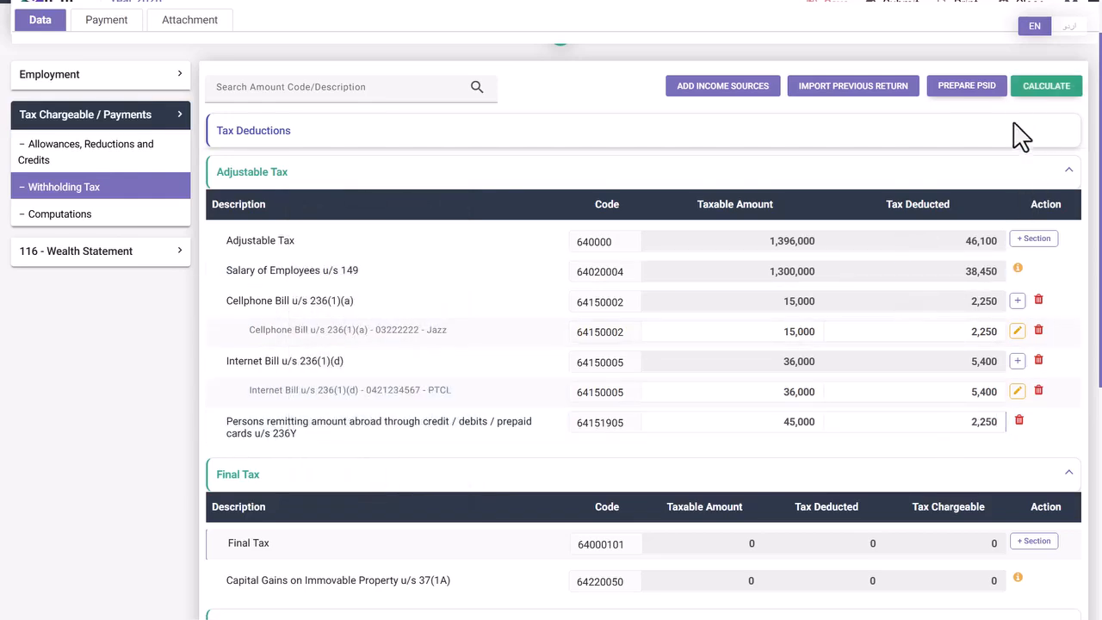
{"action": "left_click", "coordinate": [1030, 89]}
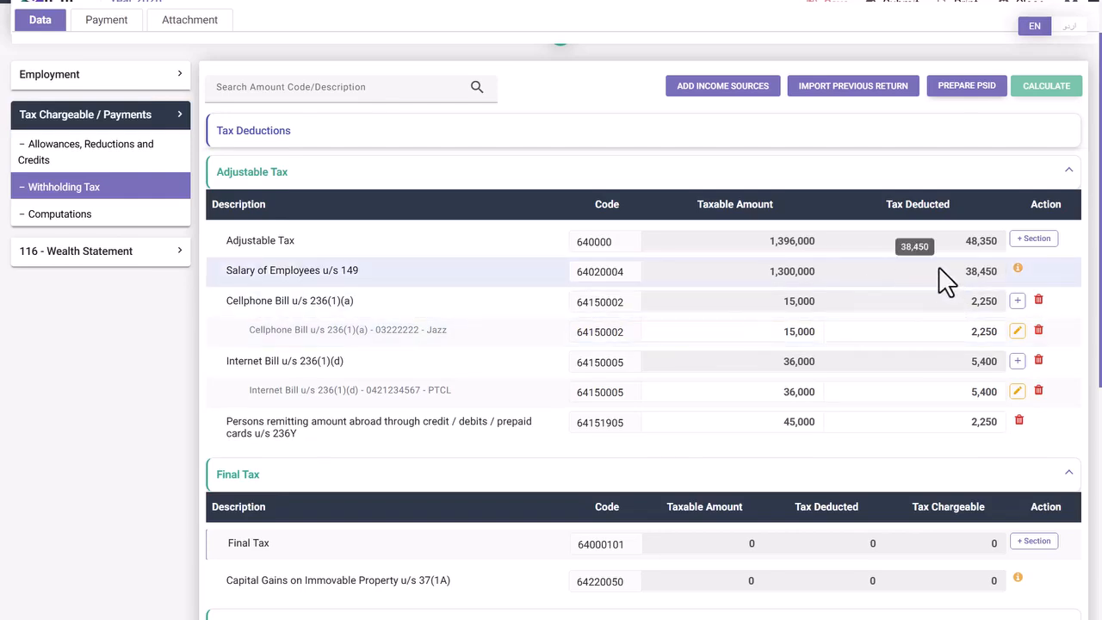
- Review Computations: taxable income 1,495,000, tax chargeable 38,450, and 9,900 refundable income tax
{"action": "left_click", "coordinate": [116, 226]}
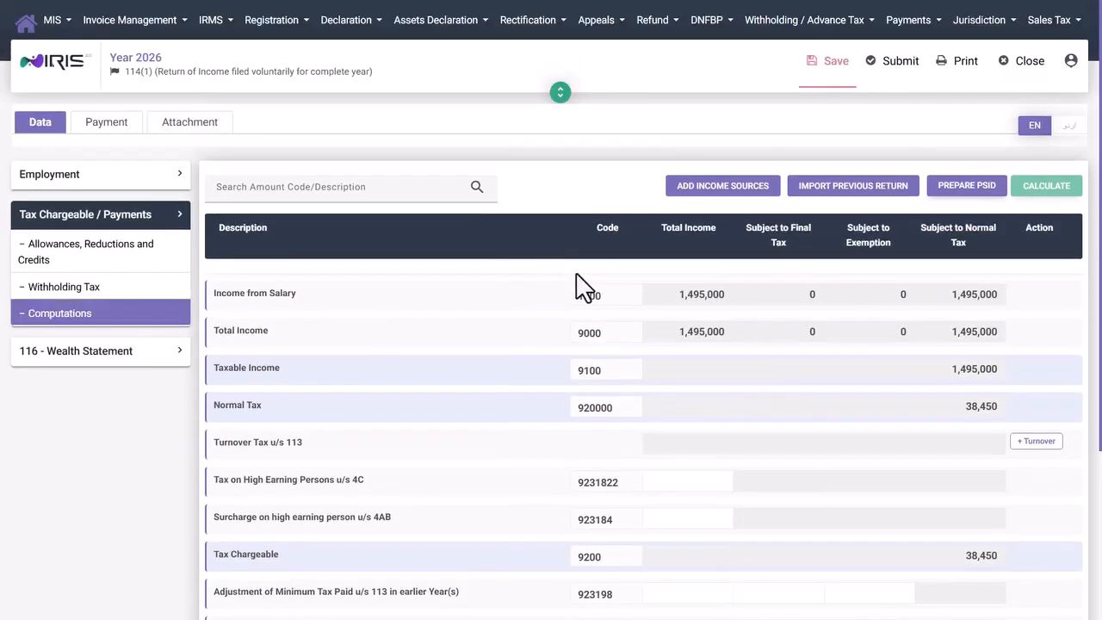
{"action": "scroll", "coordinate": [583, 284], "scroll_direction": "down", "scroll_amount": 2}
{"action": "scroll", "coordinate": [775, 284], "scroll_direction": "down", "scroll_amount": 1}
{"action": "scroll", "coordinate": [961, 401], "scroll_direction": "up", "scroll_amount": 1}
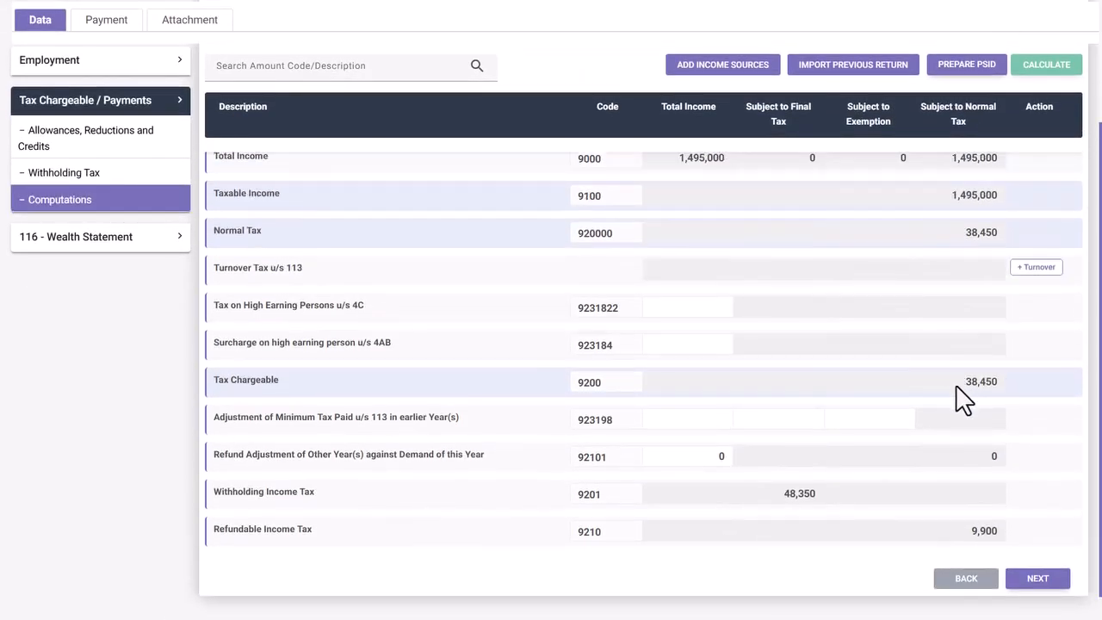
{"action": "scroll", "coordinate": [947, 387], "scroll_direction": "down", "scroll_amount": 1}
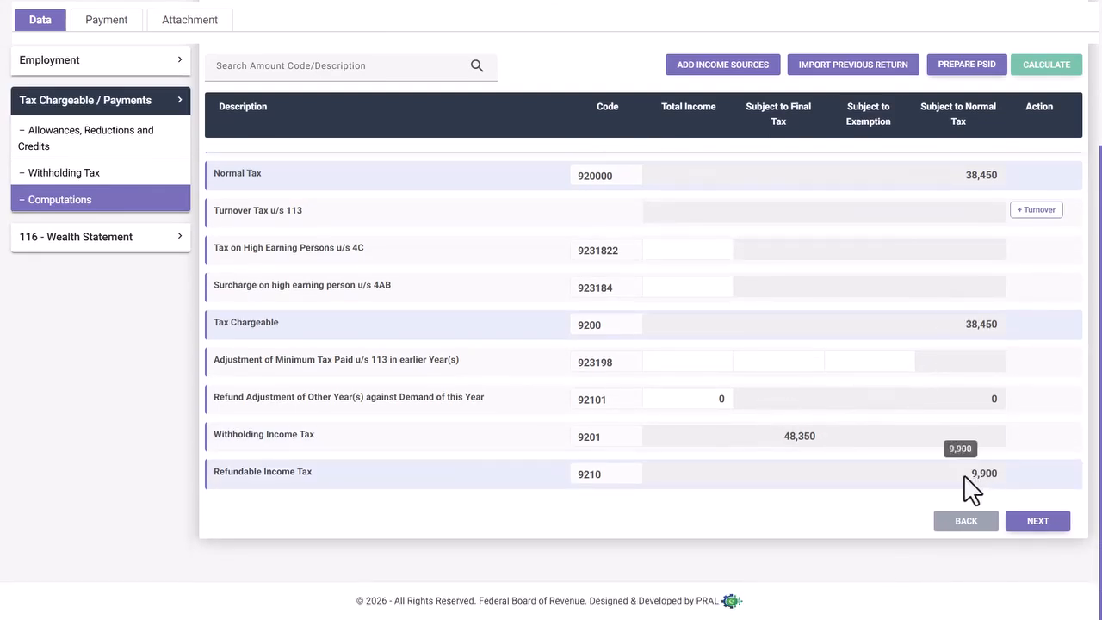
{"action": "left_click_drag", "start_coordinate": [978, 474], "coordinate": [1000, 474]}
{"action": "left_click", "coordinate": [1024, 486]}
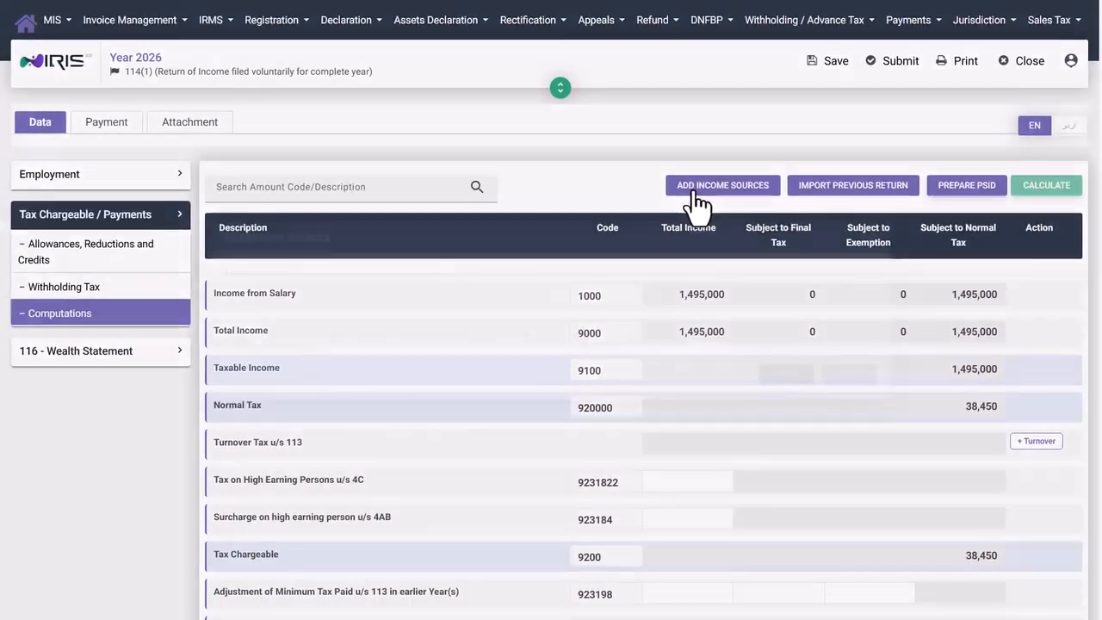
- Add Income from Other Sources to the return and expand its Other Sources sidebar section
{"action": "left_click", "coordinate": [697, 205]}
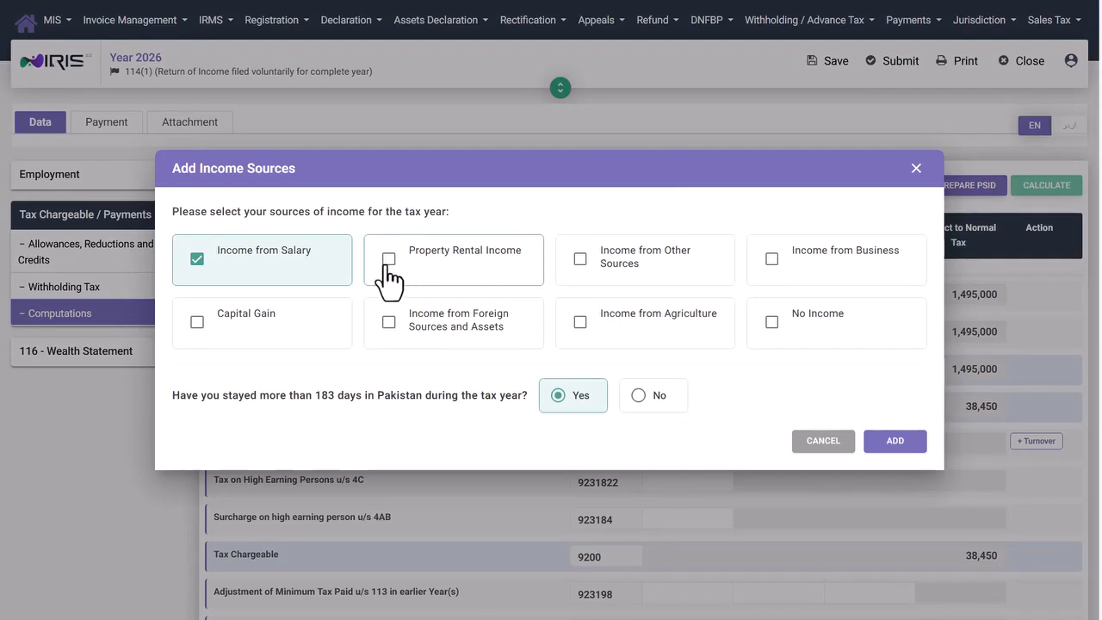
{"action": "left_click", "coordinate": [581, 260]}
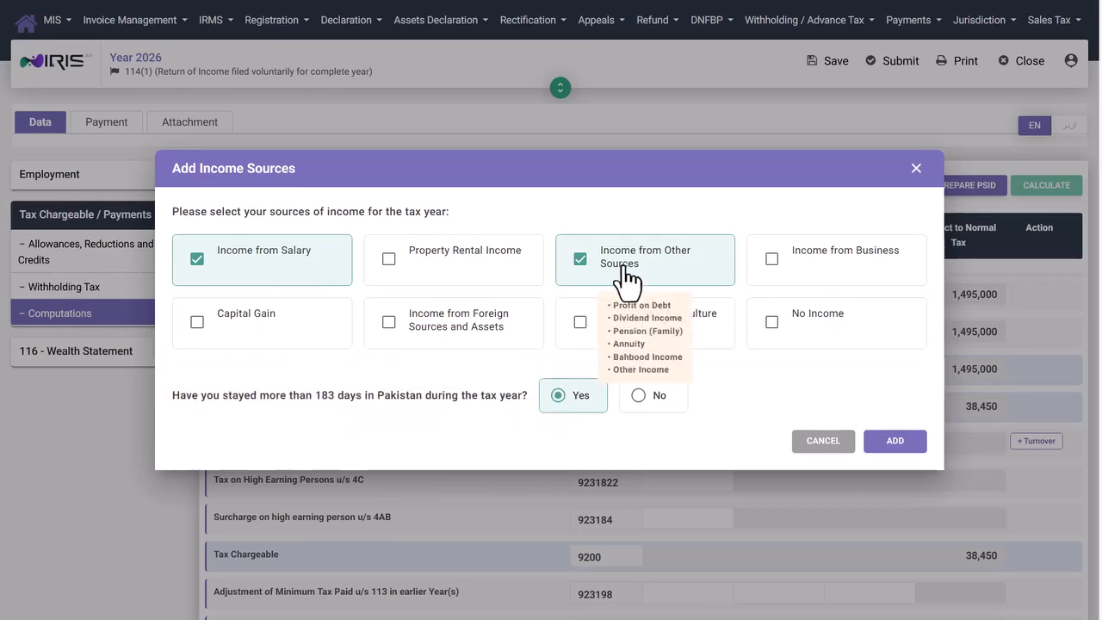
{"action": "left_click", "coordinate": [895, 443]}
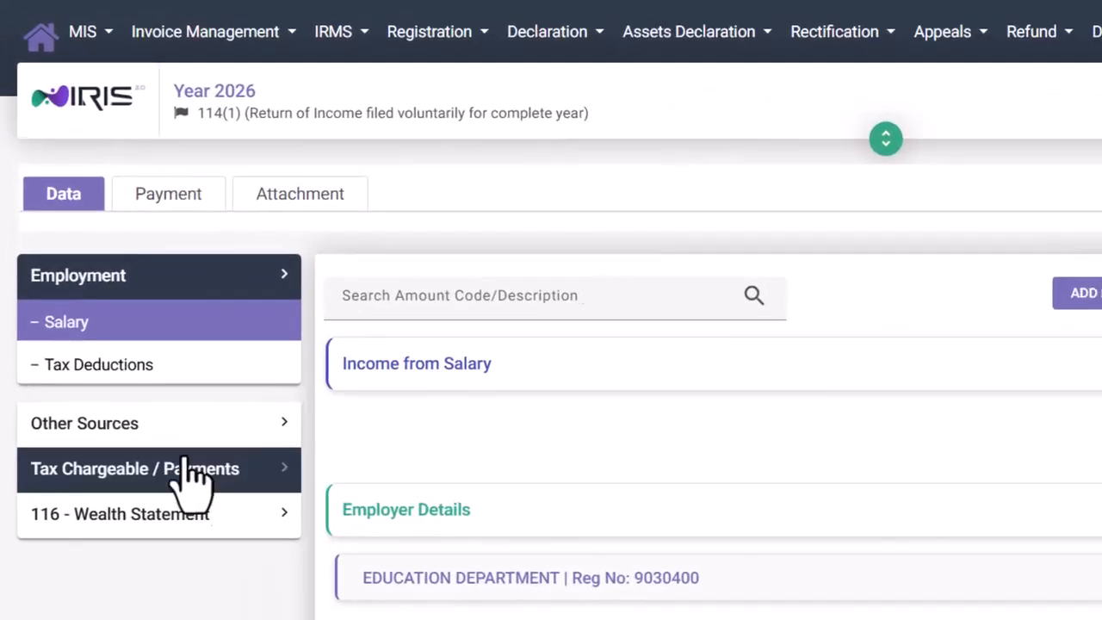
{"action": "left_click", "coordinate": [195, 433]}
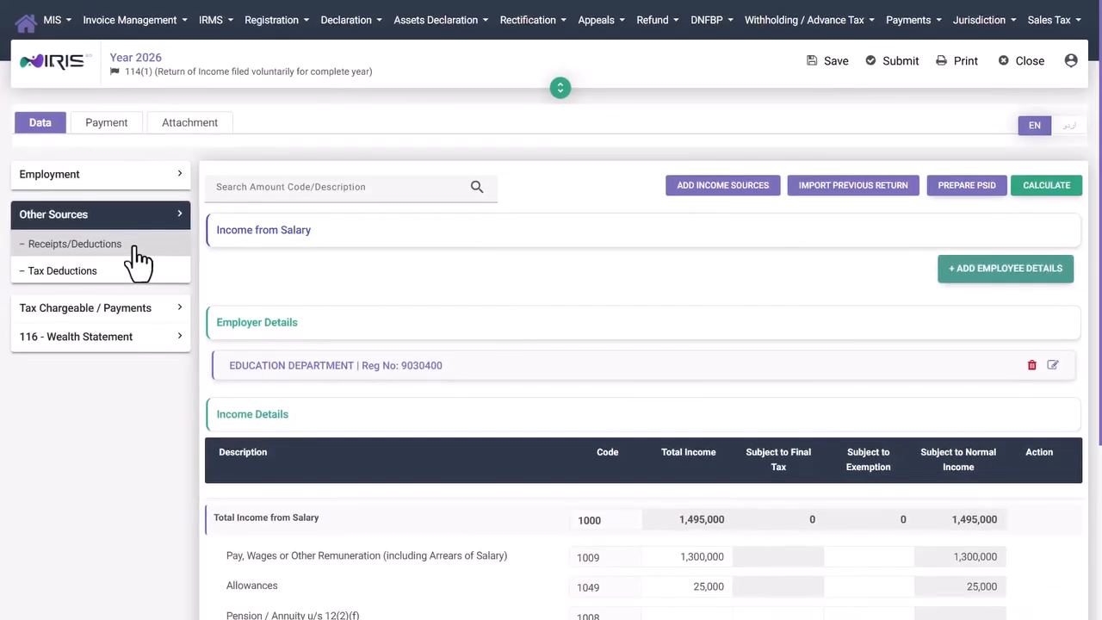
- In Other Sources Receipts/Deductions, select Other Receipts as the only receipt type
{"action": "left_click", "coordinate": [136, 247]}
{"action": "scroll", "coordinate": [431, 358], "scroll_direction": "down", "scroll_amount": 1}
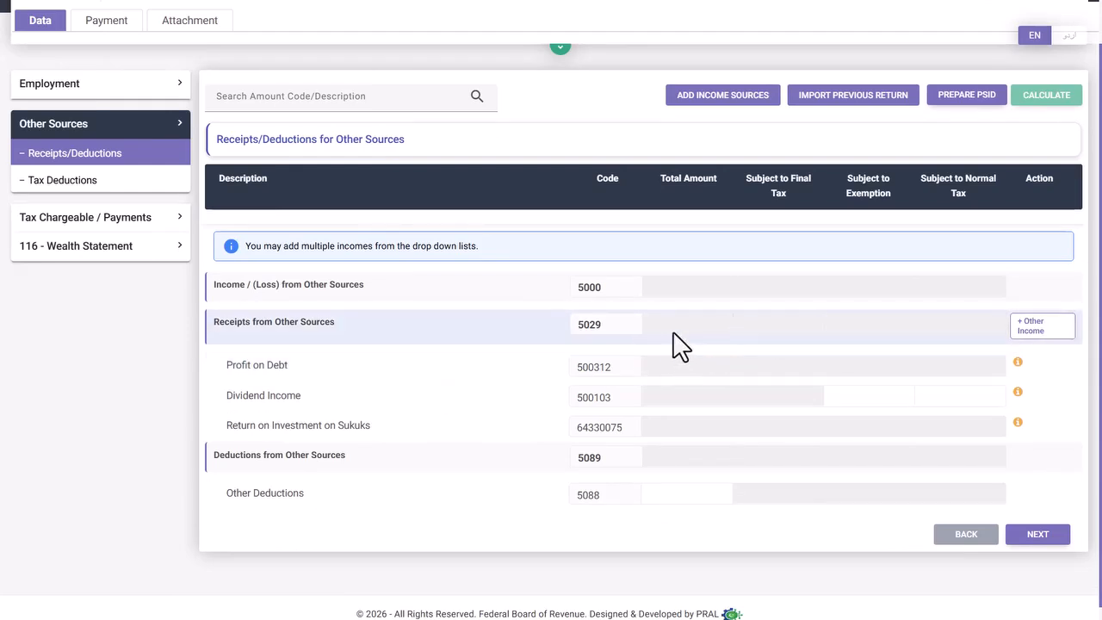
{"action": "left_click", "coordinate": [1026, 327]}
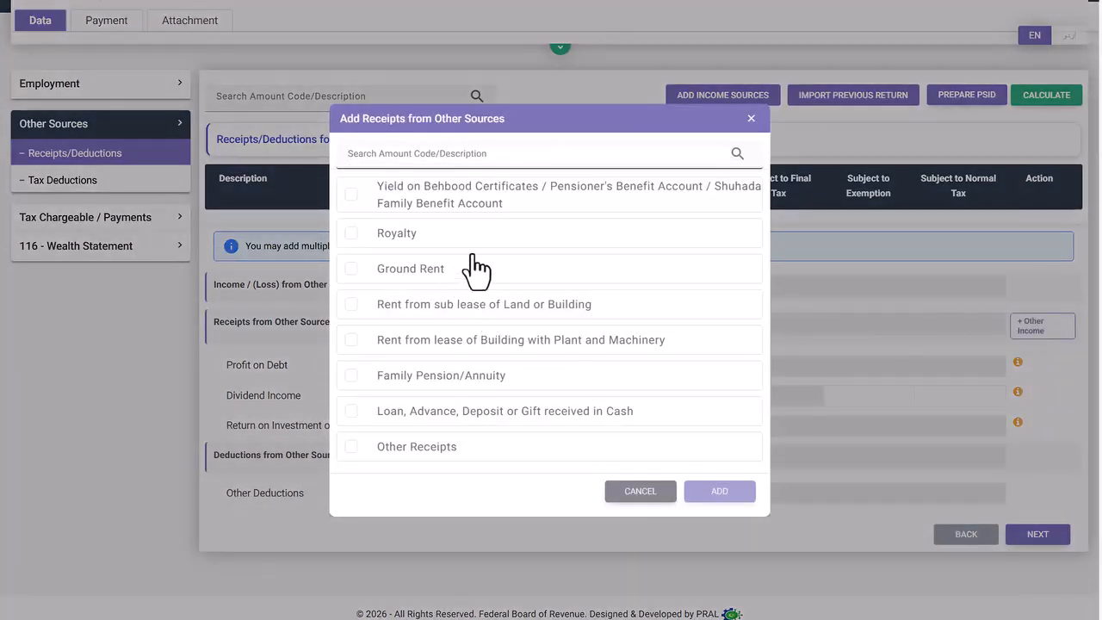
{"action": "left_click", "coordinate": [353, 269]}
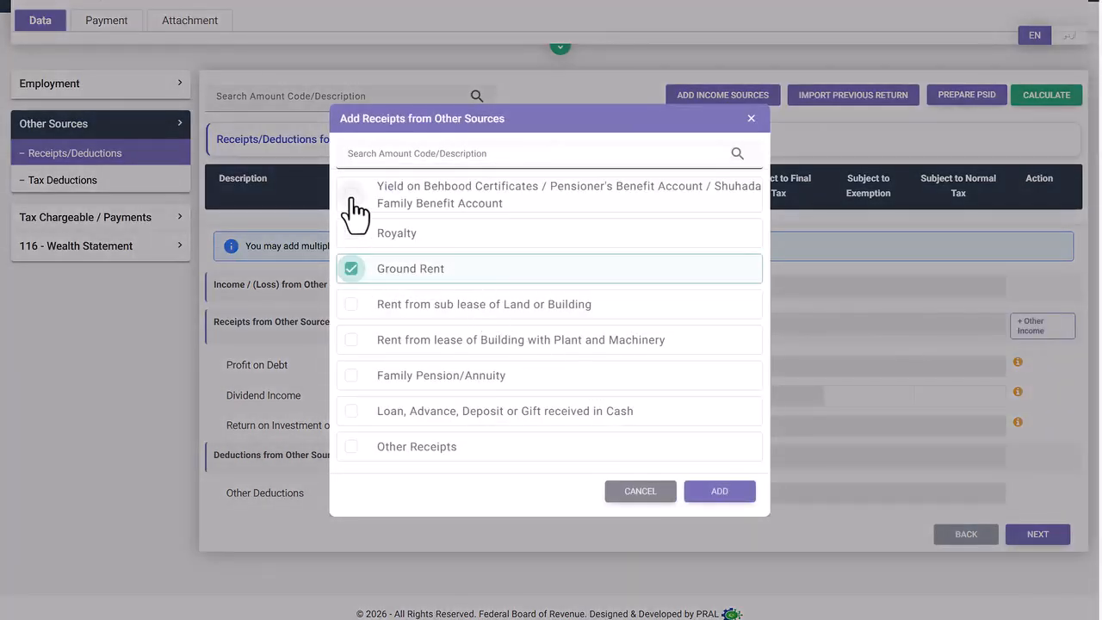
{"action": "left_click", "coordinate": [351, 196]}
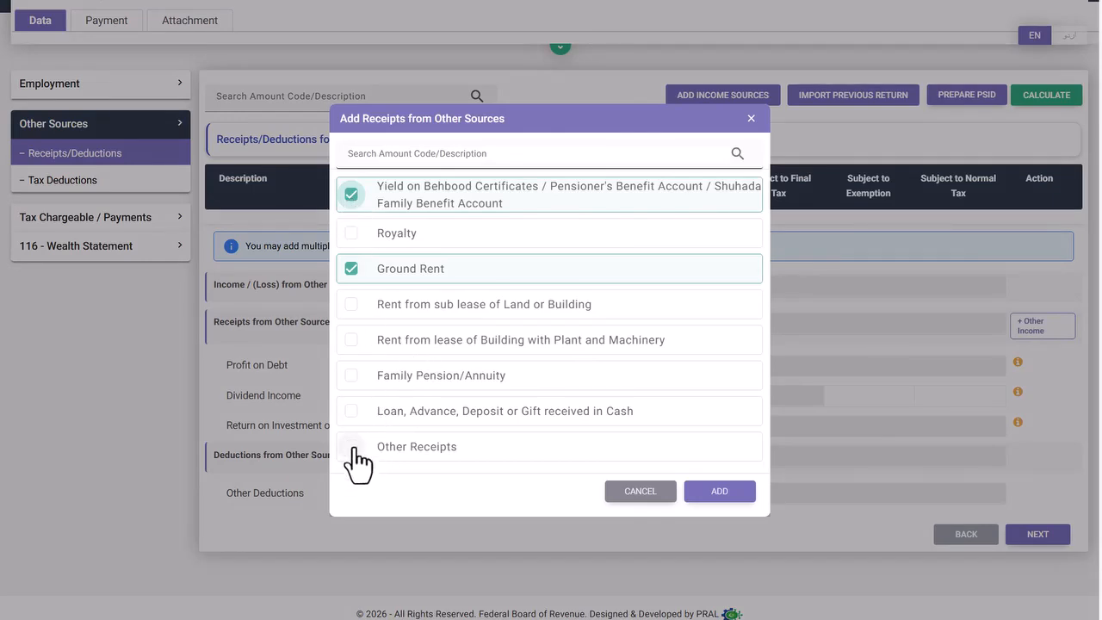
{"action": "left_click", "coordinate": [351, 411]}
{"action": "left_click", "coordinate": [351, 446]}
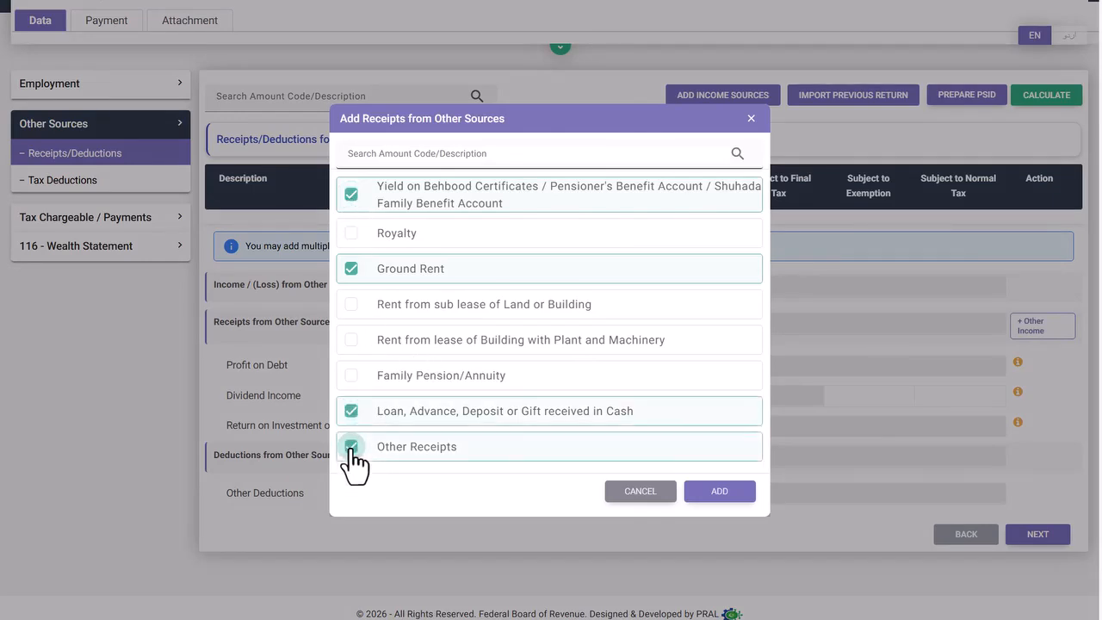
{"action": "left_click", "coordinate": [351, 194]}
{"action": "left_click", "coordinate": [351, 267]}
{"action": "left_click", "coordinate": [351, 411]}
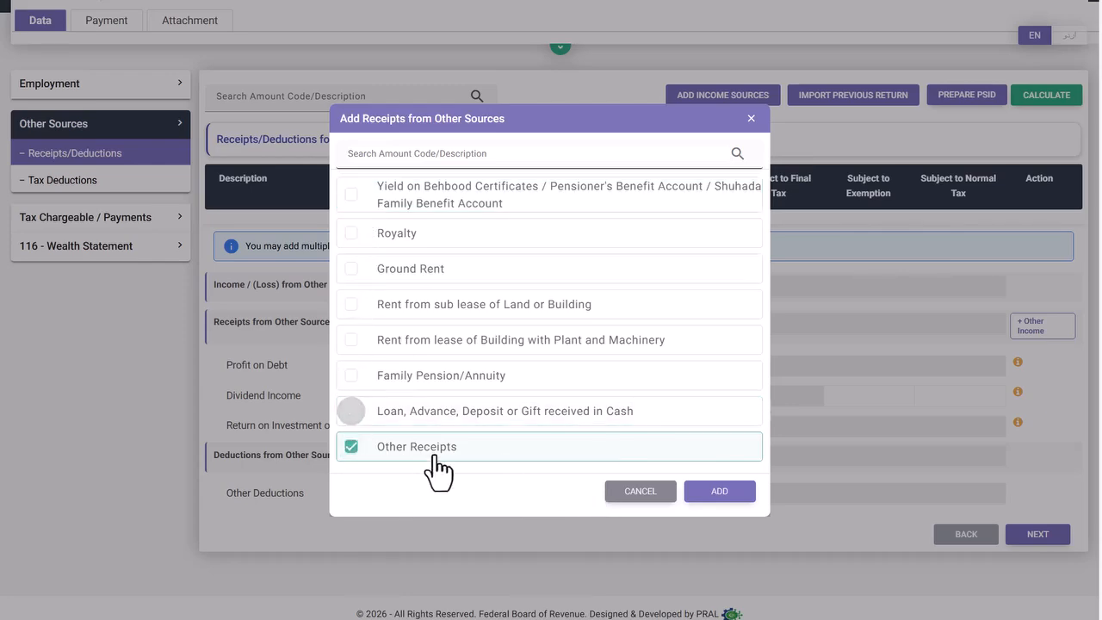
- Add the Other Receipts row with 400,000 and recalculate the totals
{"action": "left_click", "coordinate": [720, 492]}
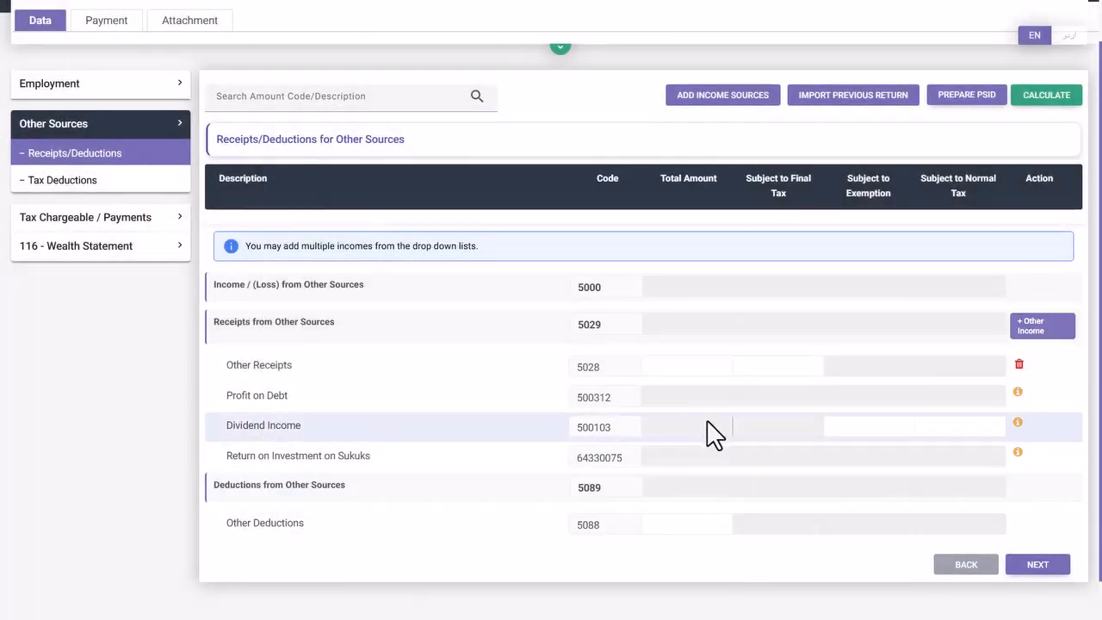
{"action": "left_click", "coordinate": [706, 372]}
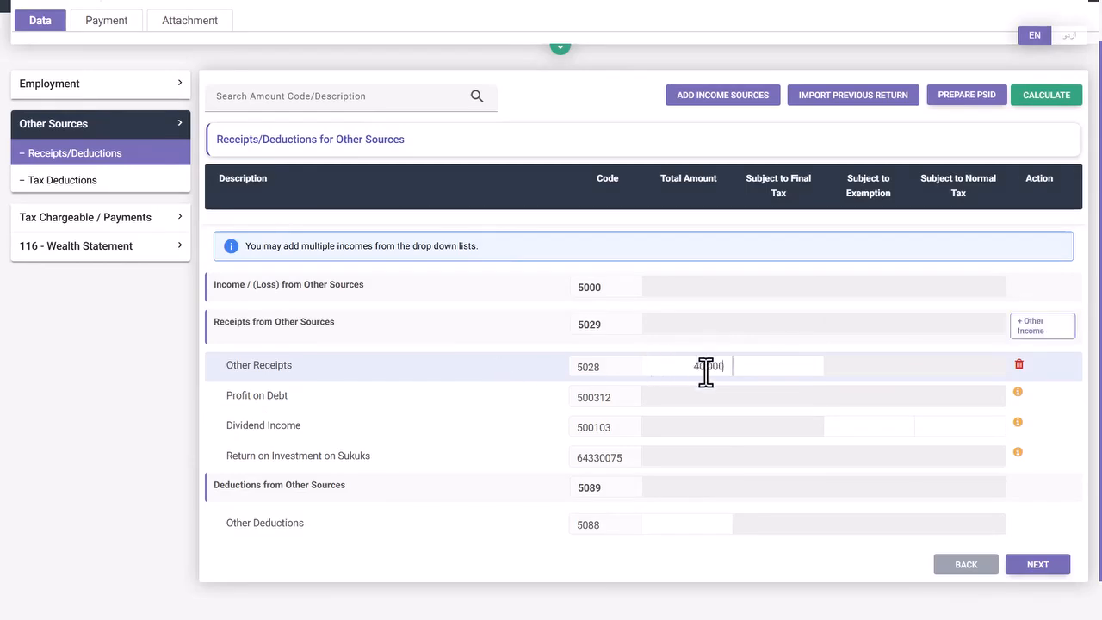
{"action": "left_click", "coordinate": [1040, 101]}
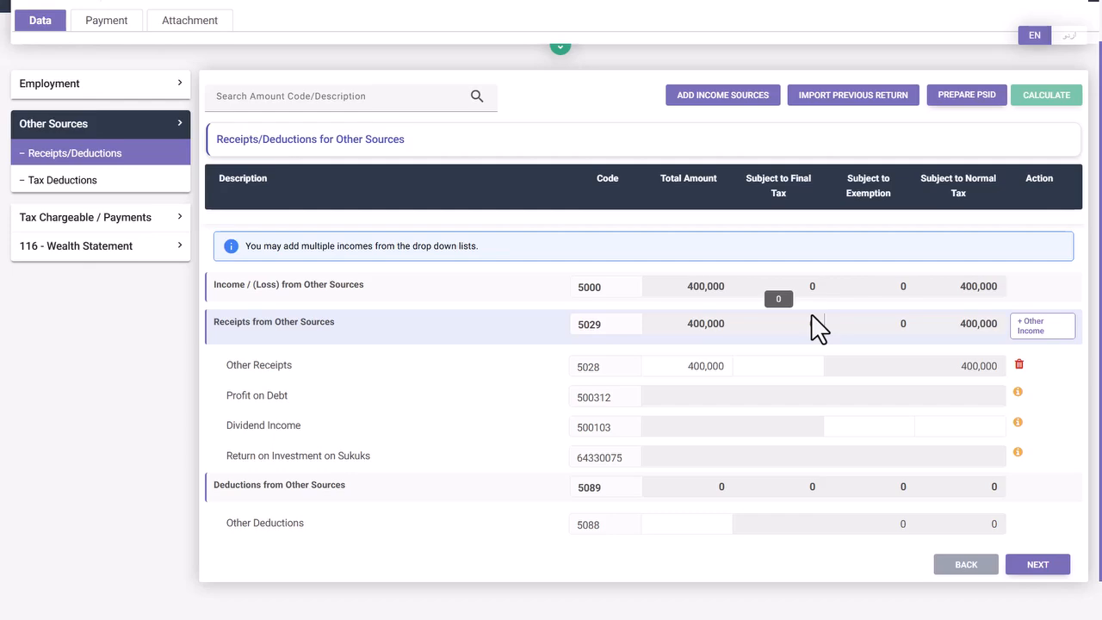
- Review the tax computation showing 1,895,000 total income and 82,450 tax
{"action": "left_click", "coordinate": [103, 219]}
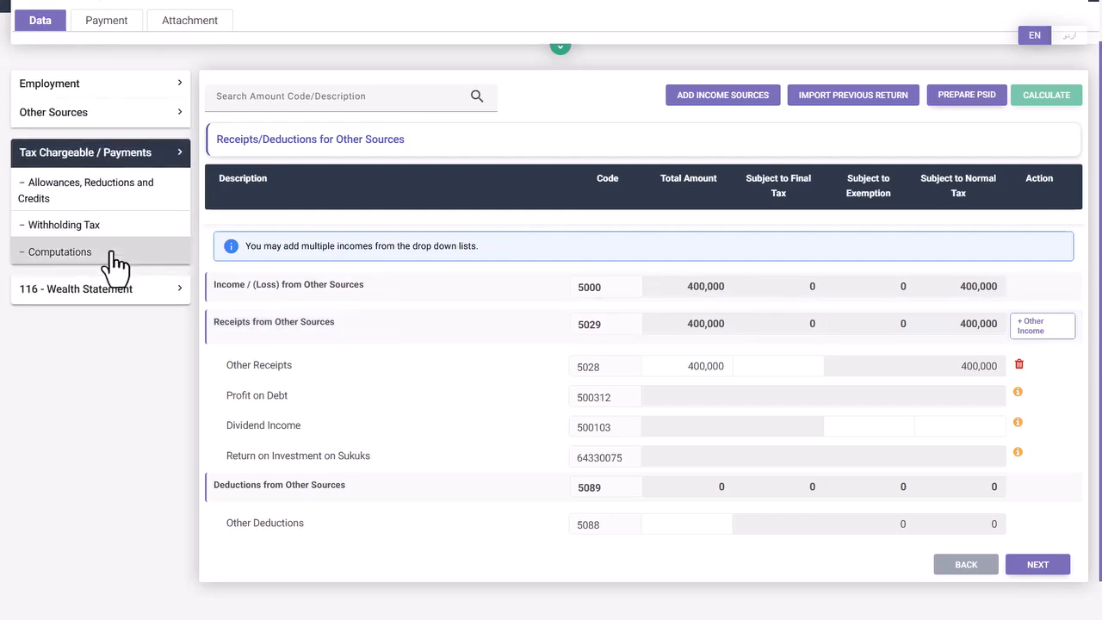
{"action": "left_click", "coordinate": [111, 253]}
{"action": "scroll", "coordinate": [873, 437], "scroll_direction": "up", "scroll_amount": 2}
{"action": "scroll", "coordinate": [904, 473], "scroll_direction": "down", "scroll_amount": 3}
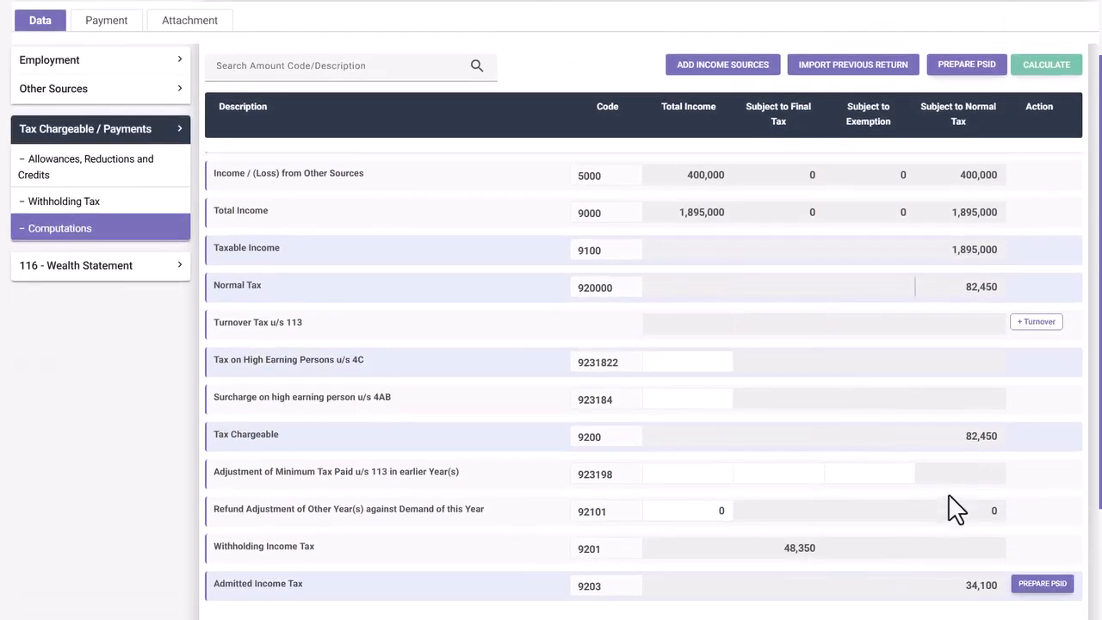
{"action": "scroll", "coordinate": [955, 509], "scroll_direction": "down", "scroll_amount": 2}
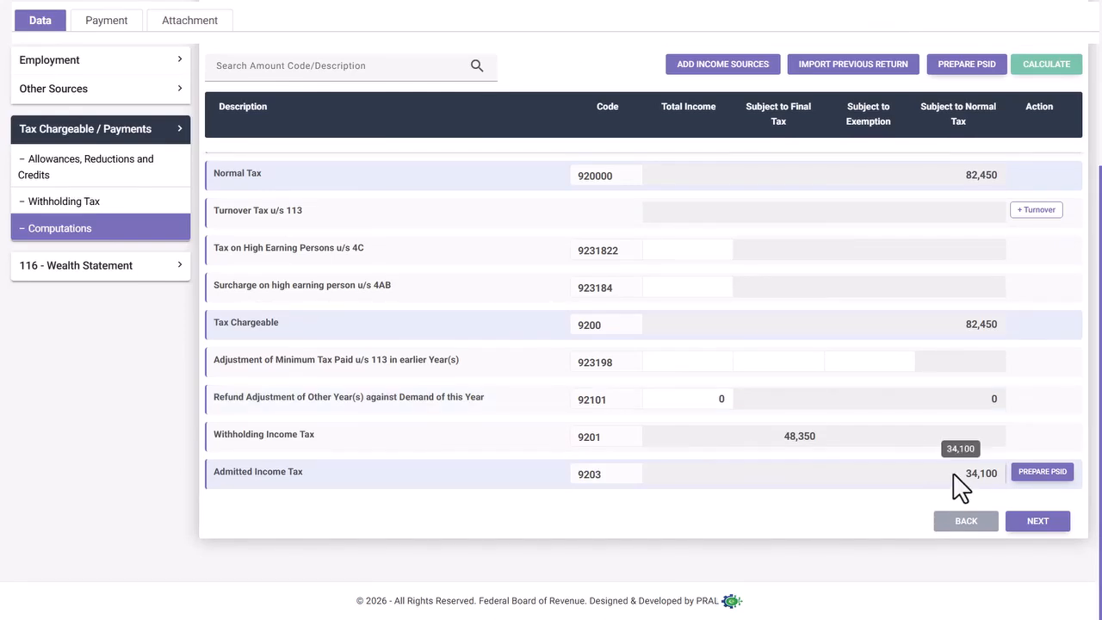
{"action": "scroll", "coordinate": [955, 486], "scroll_direction": "up", "scroll_amount": 3}
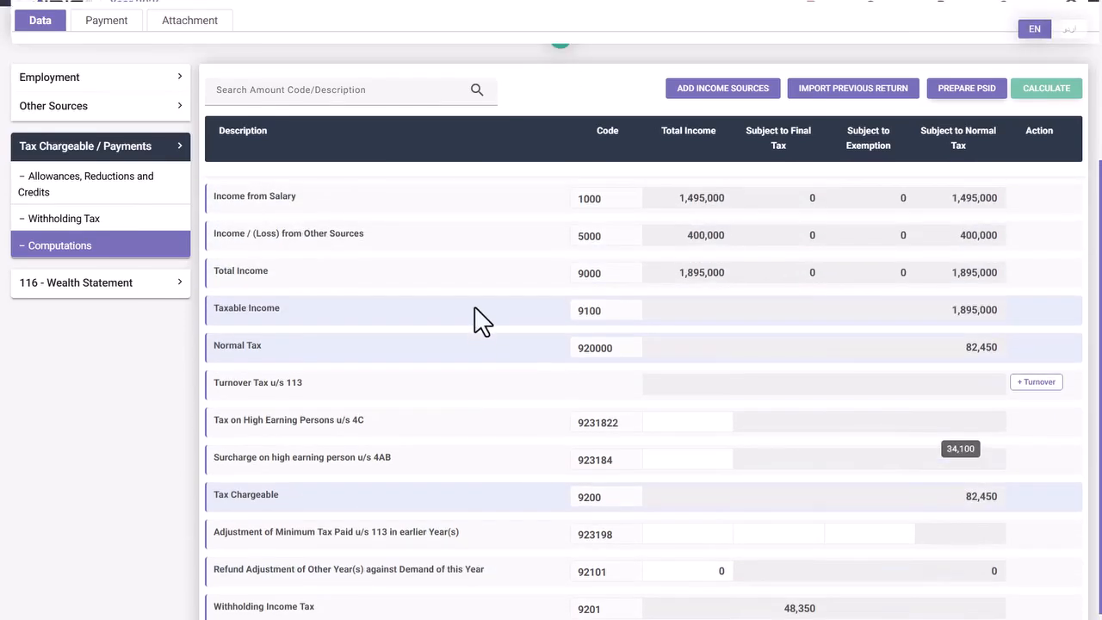
- Return to the Other Sources receipts table to recheck the 400,000 entry
{"action": "left_click", "coordinate": [94, 129]}
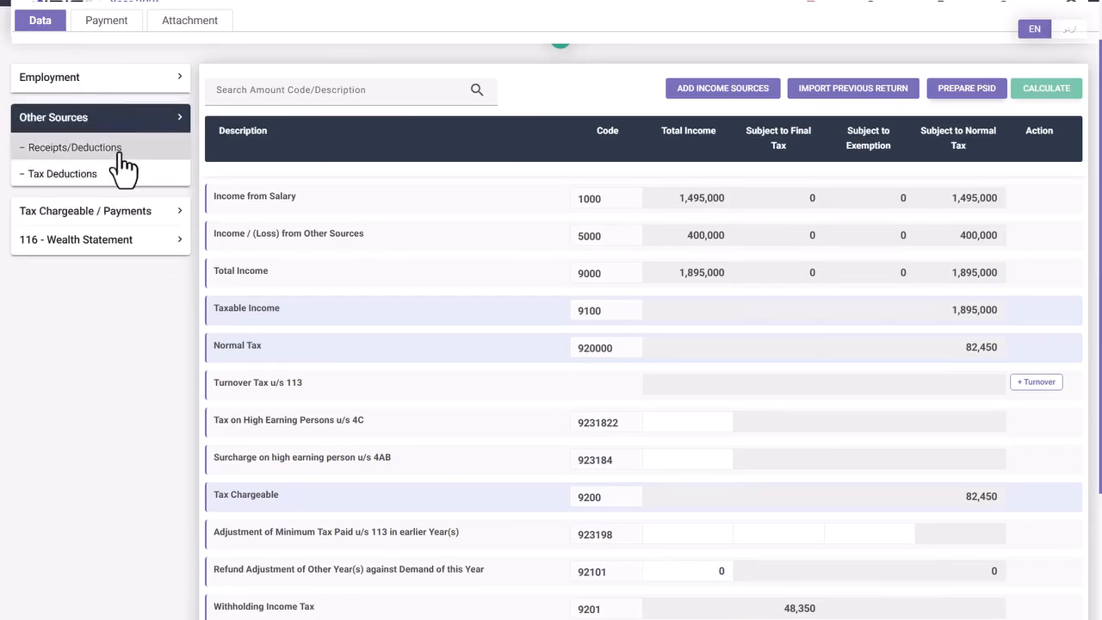
{"action": "left_click", "coordinate": [112, 150]}
{"action": "scroll", "coordinate": [563, 316], "scroll_direction": "down", "scroll_amount": 1}
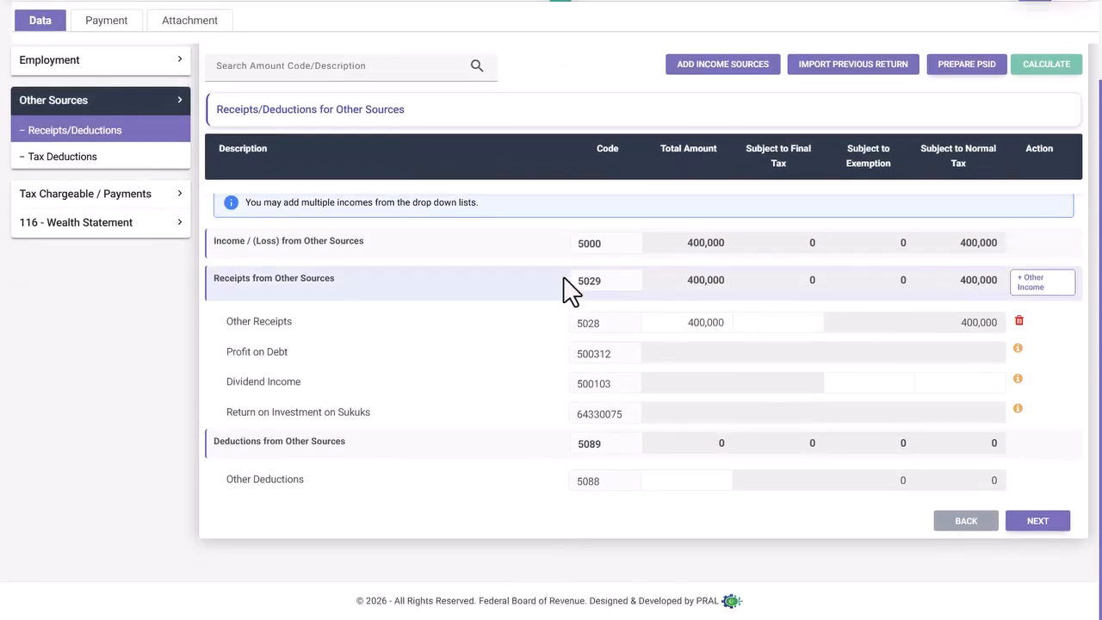
{"action": "scroll", "coordinate": [571, 288], "scroll_direction": "up", "scroll_amount": 1}
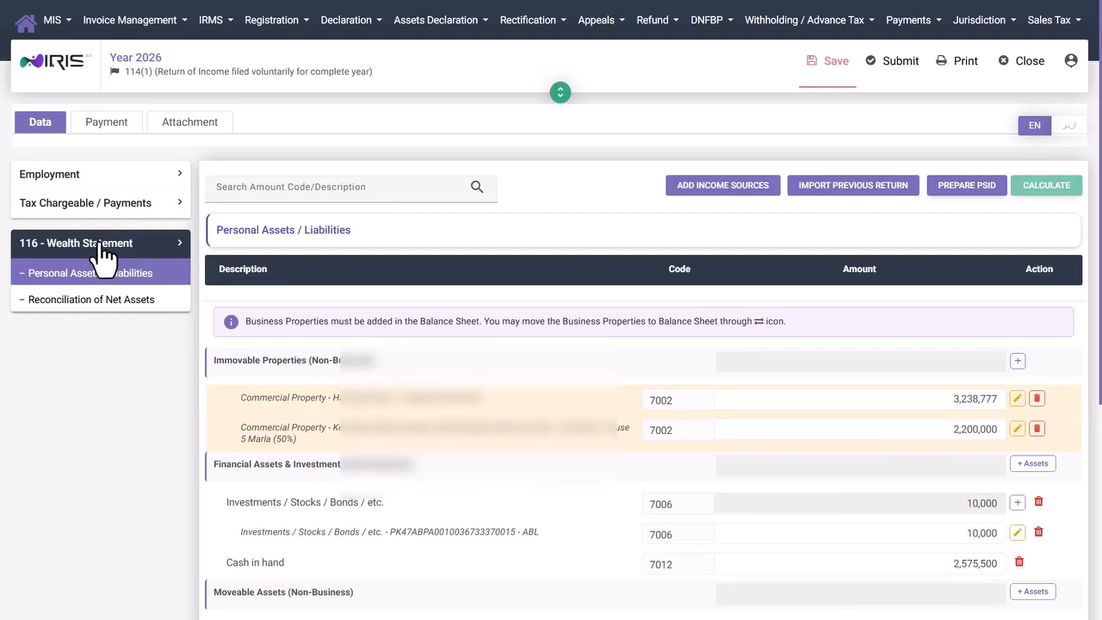
{"action": "scroll", "coordinate": [344, 315], "scroll_direction": "down", "scroll_amount": 5}
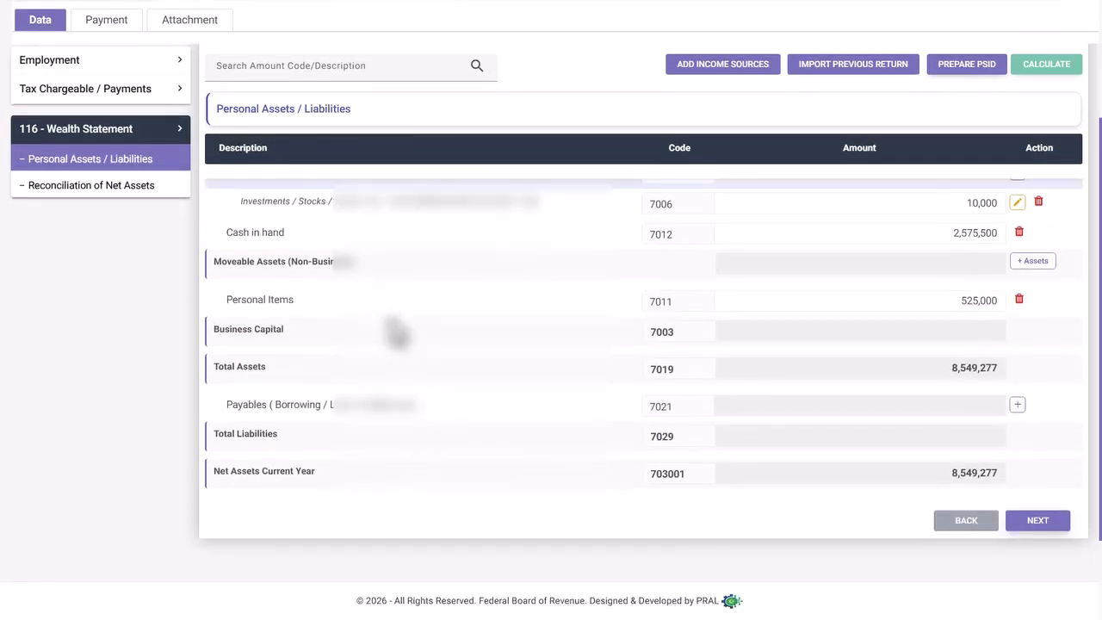
{"action": "scroll", "coordinate": [393, 329], "scroll_direction": "up", "scroll_amount": 5}
{"action": "scroll", "coordinate": [421, 316], "scroll_direction": "down", "scroll_amount": 1}
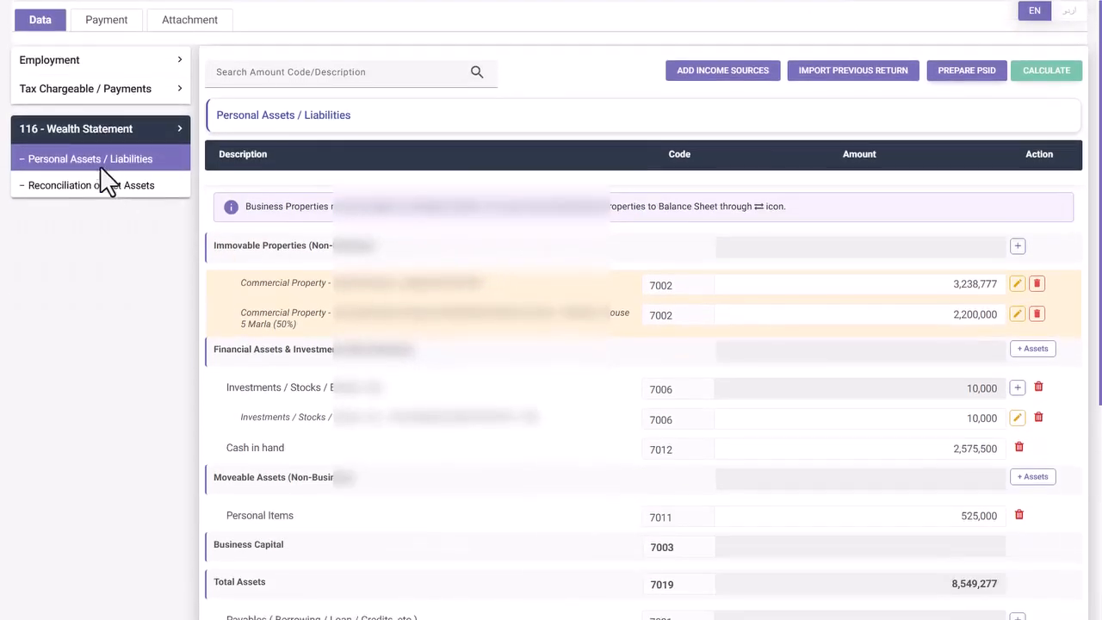
{"action": "left_click", "coordinate": [64, 188]}
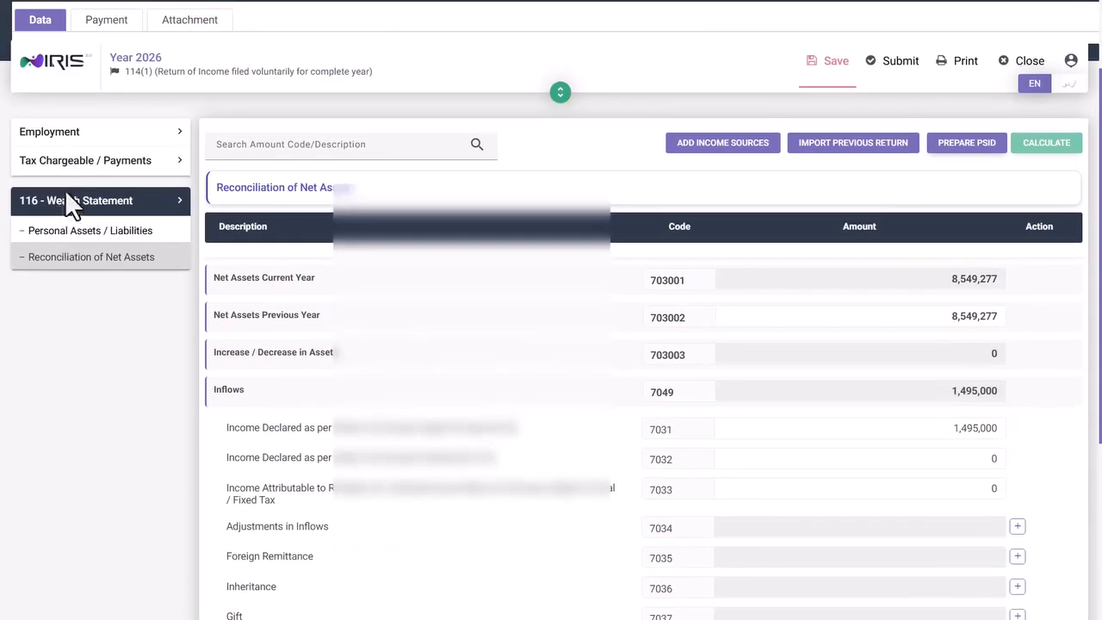
{"action": "scroll", "coordinate": [542, 337], "scroll_direction": "down", "scroll_amount": 3}
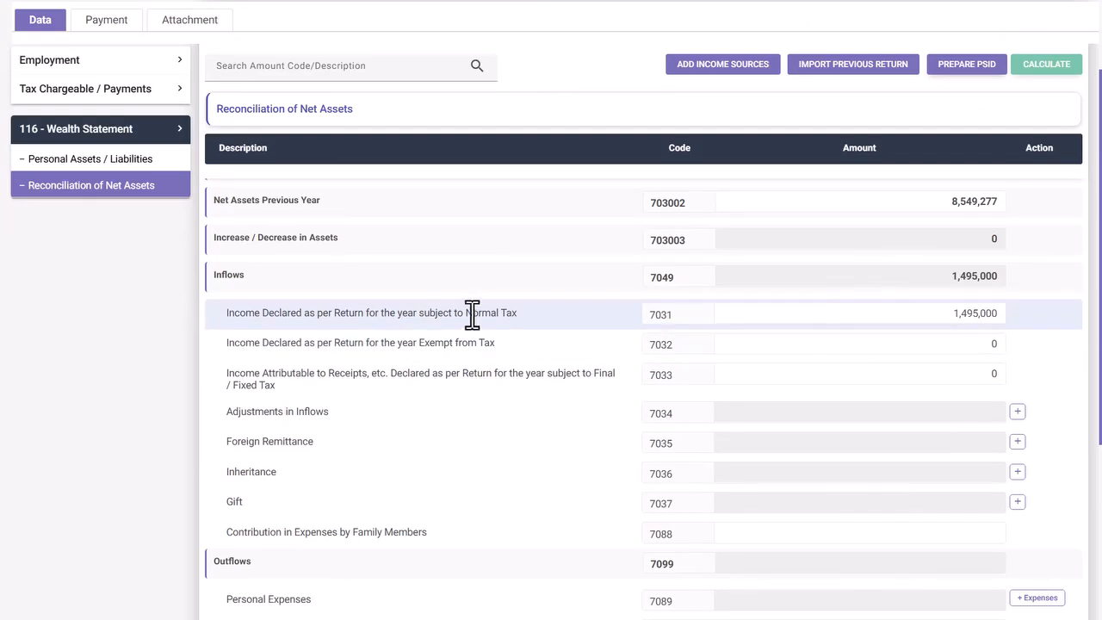
{"action": "left_click_drag", "start_coordinate": [467, 313], "coordinate": [769, 312]}
{"action": "left_click_drag", "start_coordinate": [1000, 312], "coordinate": [953, 313]}
{"action": "left_click", "coordinate": [934, 314]}
{"action": "left_click_drag", "start_coordinate": [419, 342], "coordinate": [501, 346]}
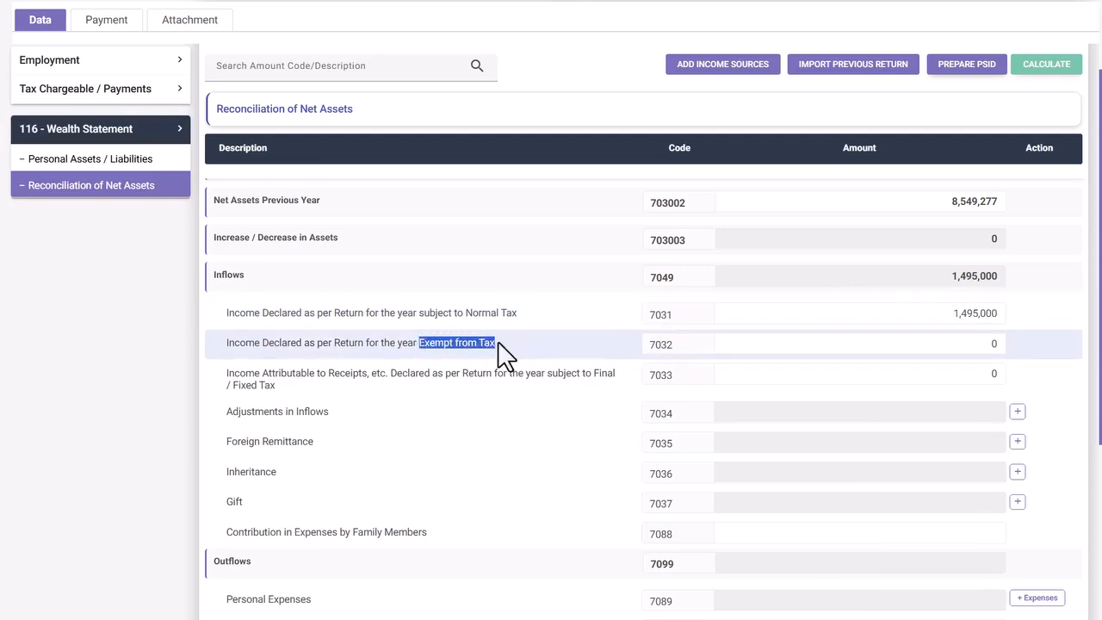
{"action": "left_click", "coordinate": [596, 377]}
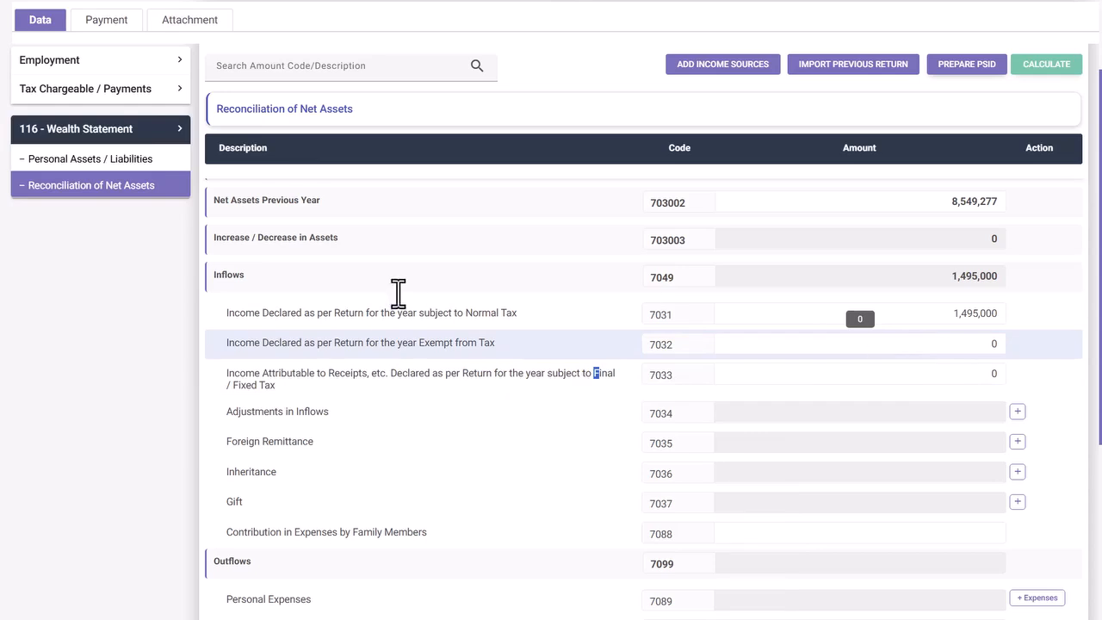
{"action": "scroll", "coordinate": [923, 358], "scroll_direction": "up", "scroll_amount": 2}
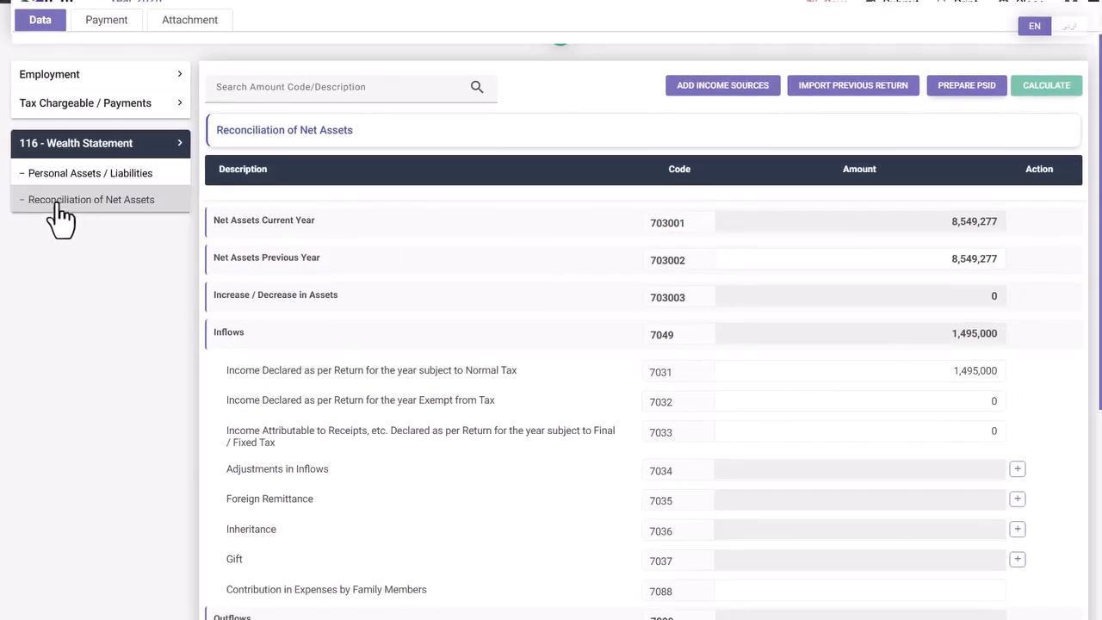
{"action": "scroll", "coordinate": [585, 326], "scroll_direction": "down", "scroll_amount": 2}
{"action": "scroll", "coordinate": [574, 322], "scroll_direction": "down", "scroll_amount": 2}
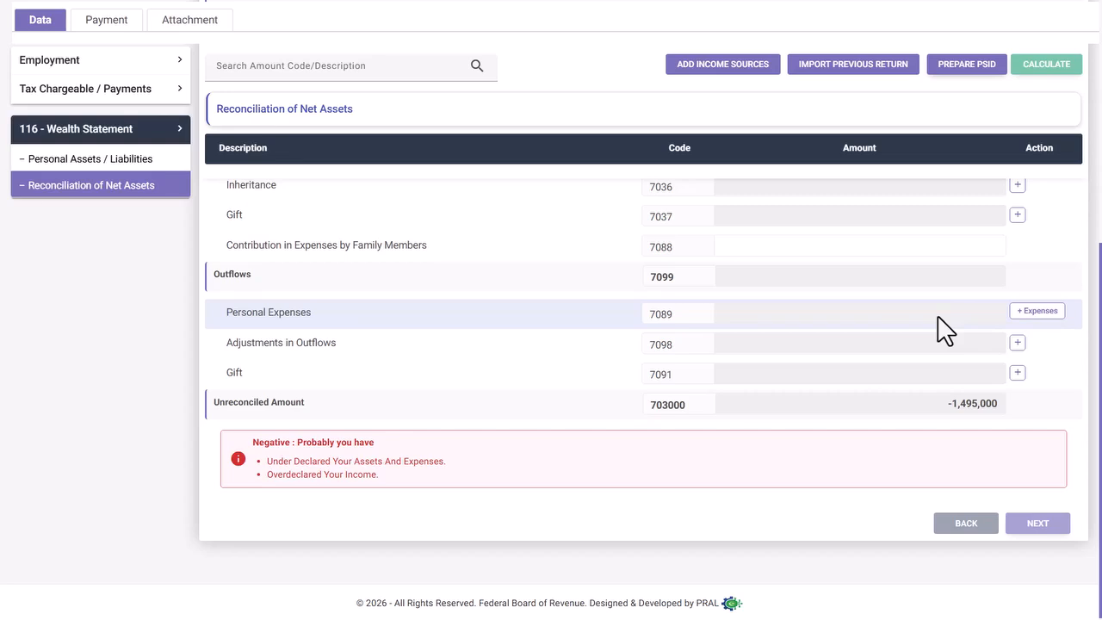
- Open the personal expense categories list and tick Medical and Educational
{"action": "left_click", "coordinate": [1025, 316]}
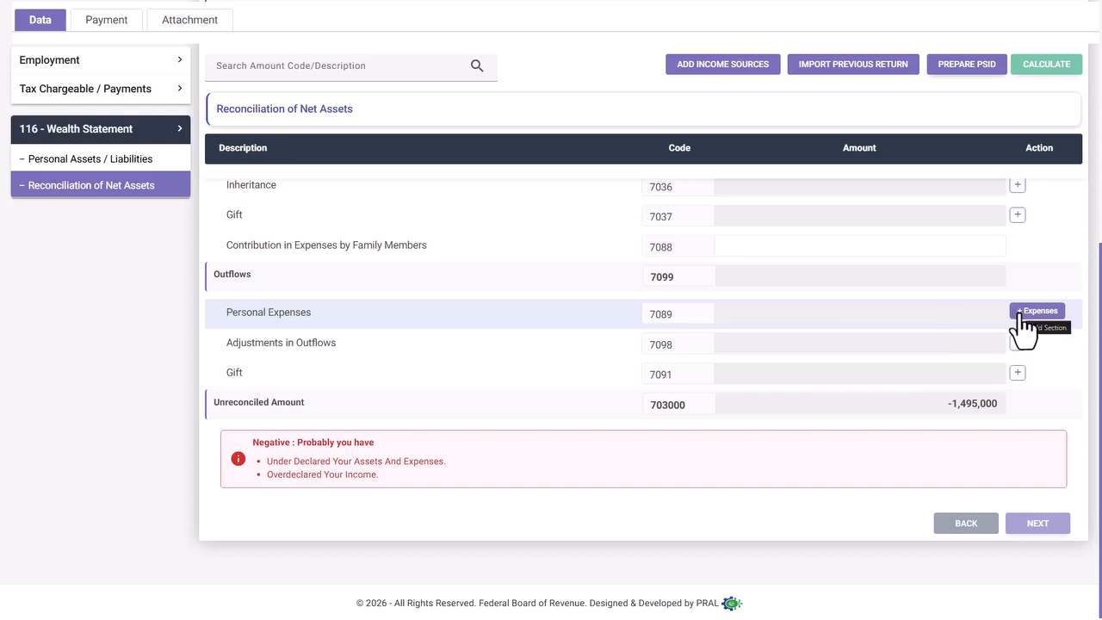
{"action": "left_click", "coordinate": [1021, 313]}
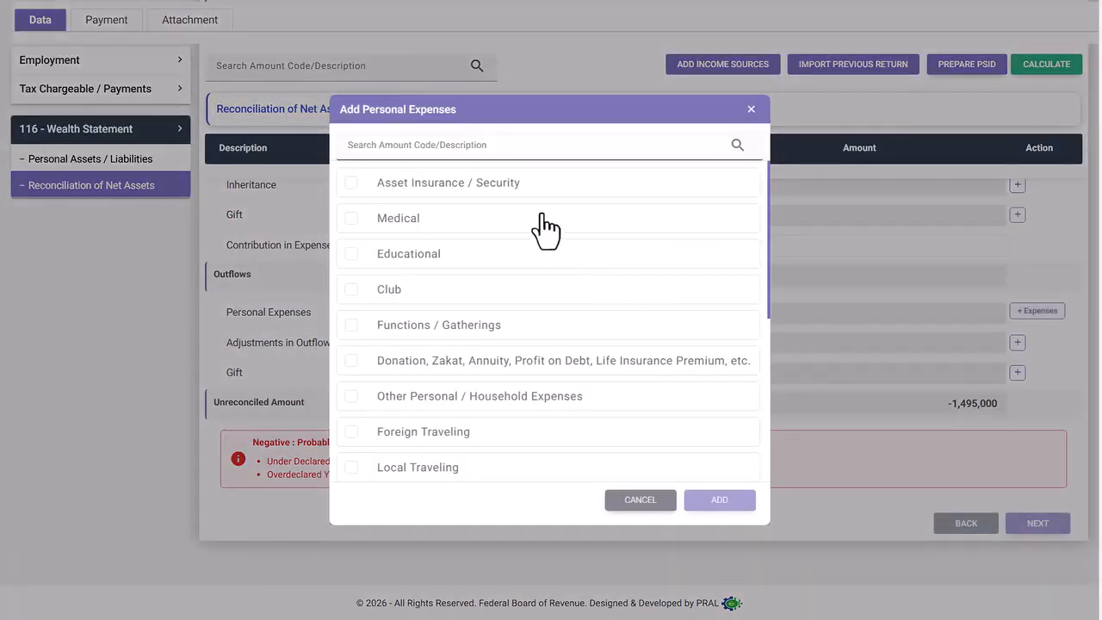
{"action": "scroll", "coordinate": [538, 276], "scroll_direction": "down", "scroll_amount": 3}
{"action": "scroll", "coordinate": [537, 297], "scroll_direction": "down", "scroll_amount": 2}
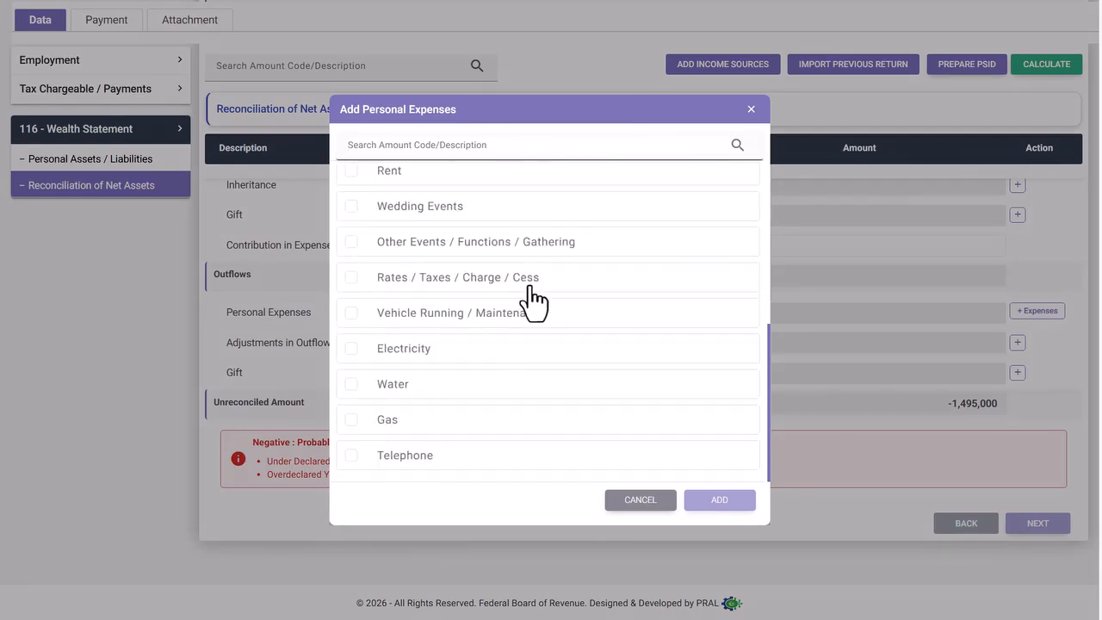
{"action": "scroll", "coordinate": [534, 293], "scroll_direction": "up", "scroll_amount": 2}
{"action": "scroll", "coordinate": [534, 301], "scroll_direction": "down", "scroll_amount": 2}
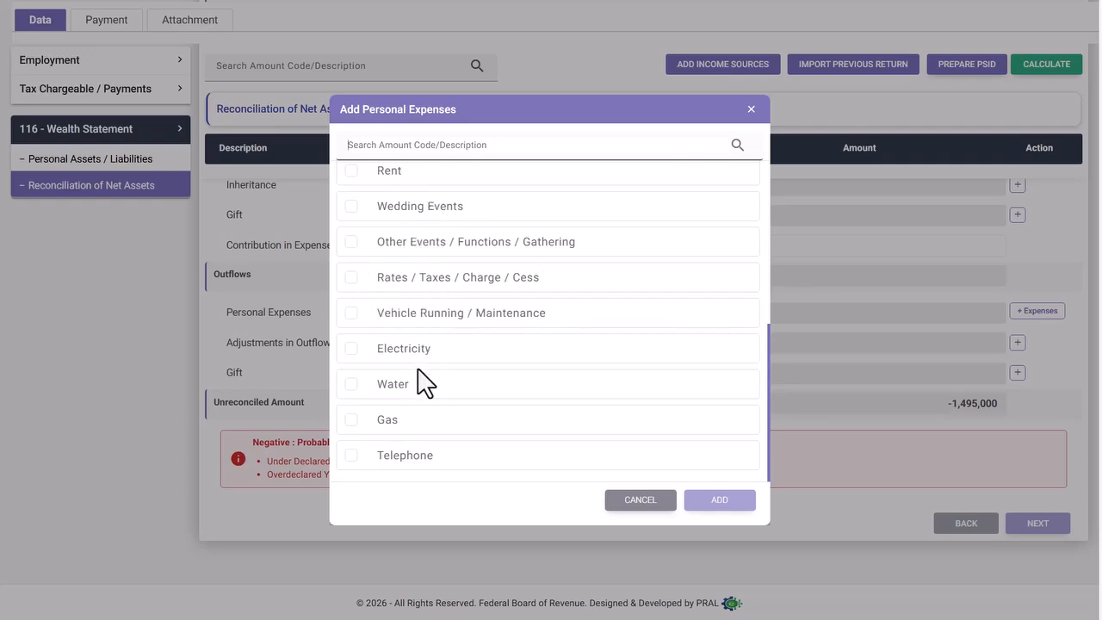
{"action": "scroll", "coordinate": [418, 368], "scroll_direction": "up", "scroll_amount": 3}
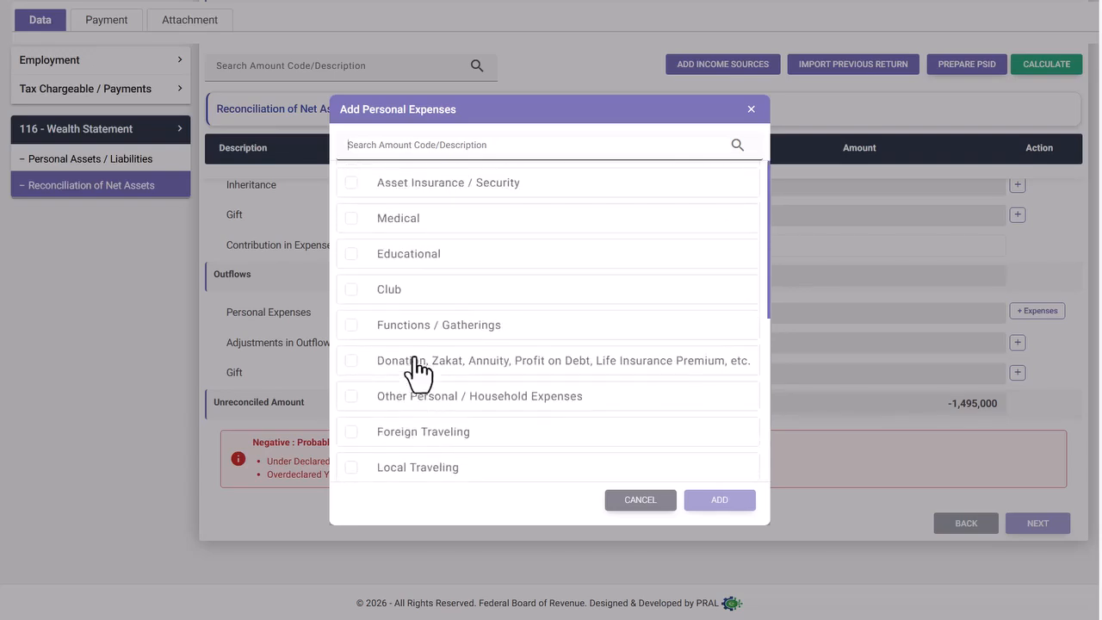
{"action": "scroll", "coordinate": [431, 400], "scroll_direction": "down", "scroll_amount": 1}
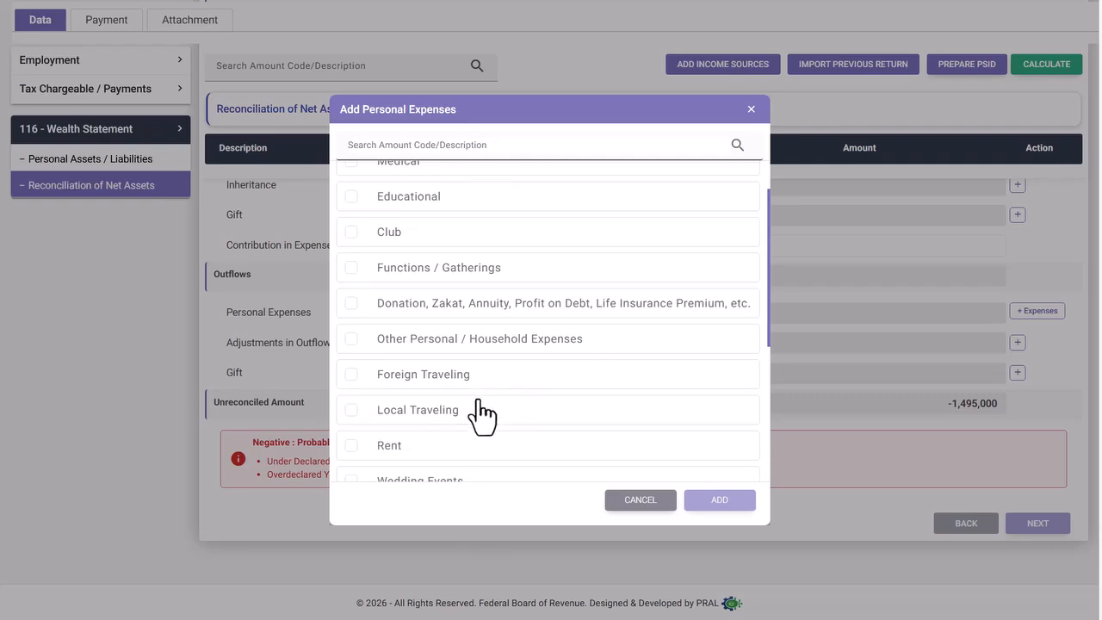
{"action": "scroll", "coordinate": [481, 415], "scroll_direction": "up", "scroll_amount": 2}
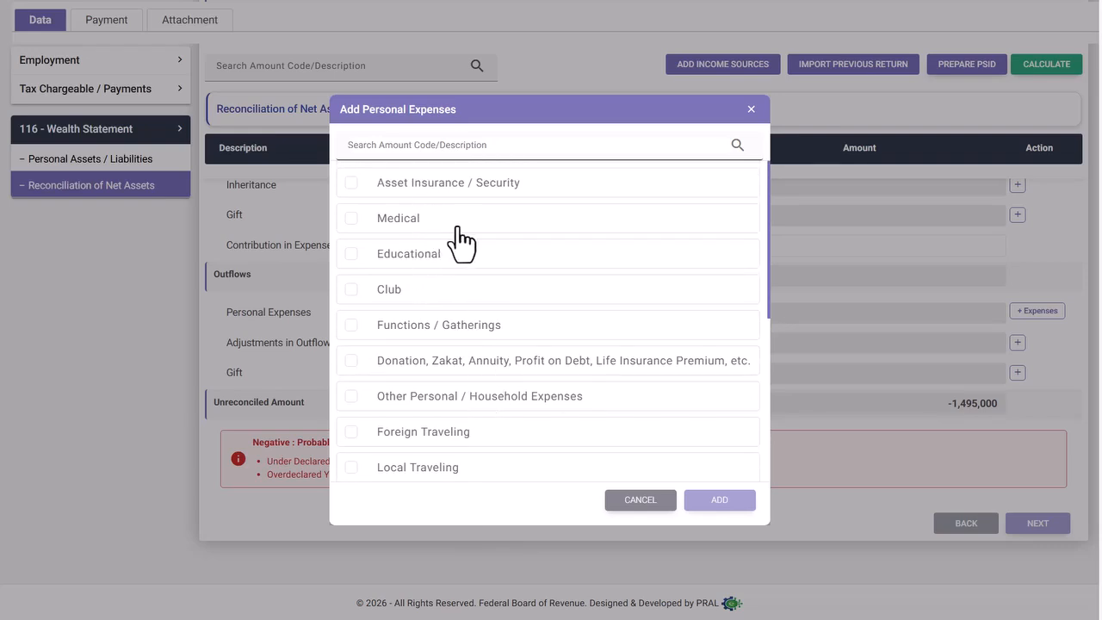
{"action": "left_click", "coordinate": [351, 218]}
{"action": "left_click", "coordinate": [352, 254]}
- Tick Local Traveling, Rent, Wedding Events, Vehicle Running, Electricity and Other Personal, then add them
{"action": "scroll", "coordinate": [430, 295], "scroll_direction": "down", "scroll_amount": 1}
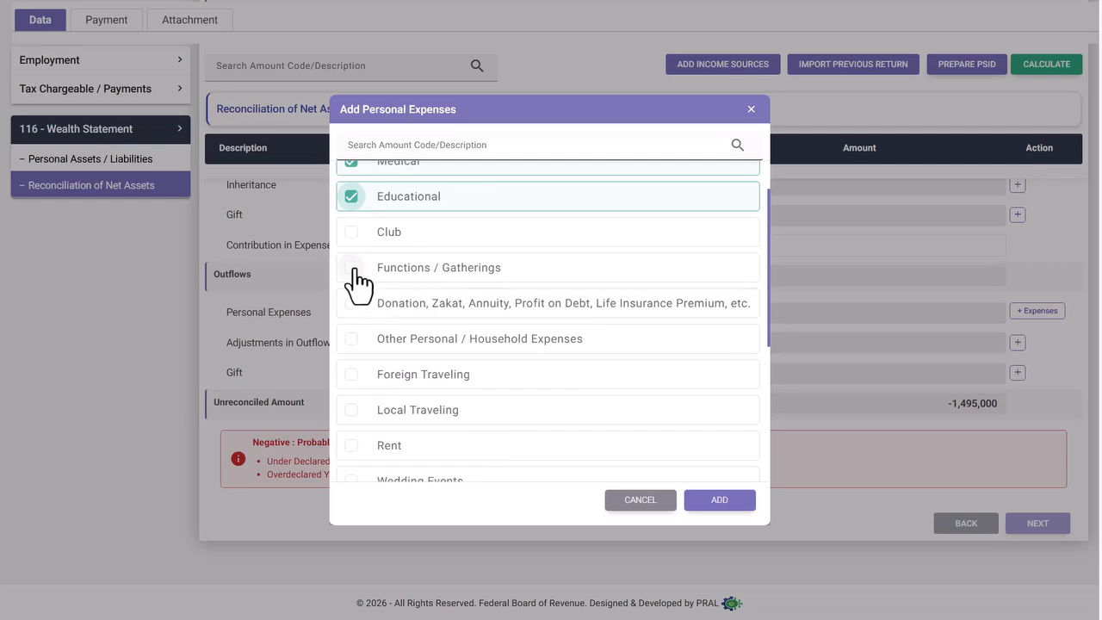
{"action": "scroll", "coordinate": [457, 315], "scroll_direction": "down", "scroll_amount": 2}
{"action": "left_click", "coordinate": [351, 239]}
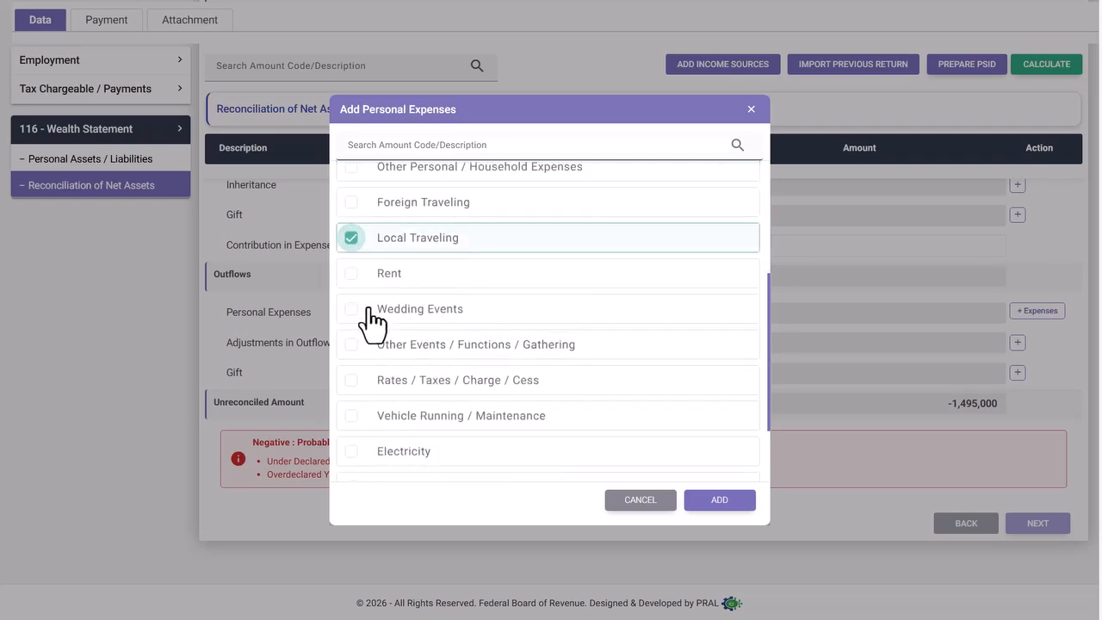
{"action": "left_click", "coordinate": [352, 275]}
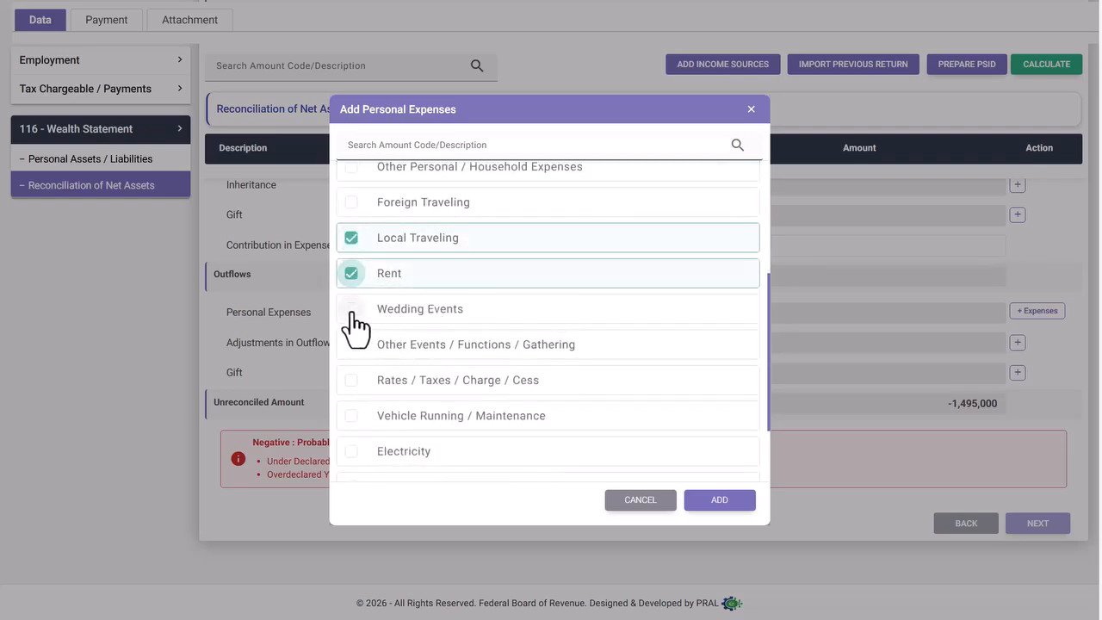
{"action": "left_click", "coordinate": [352, 310]}
{"action": "scroll", "coordinate": [409, 358], "scroll_direction": "down", "scroll_amount": 1}
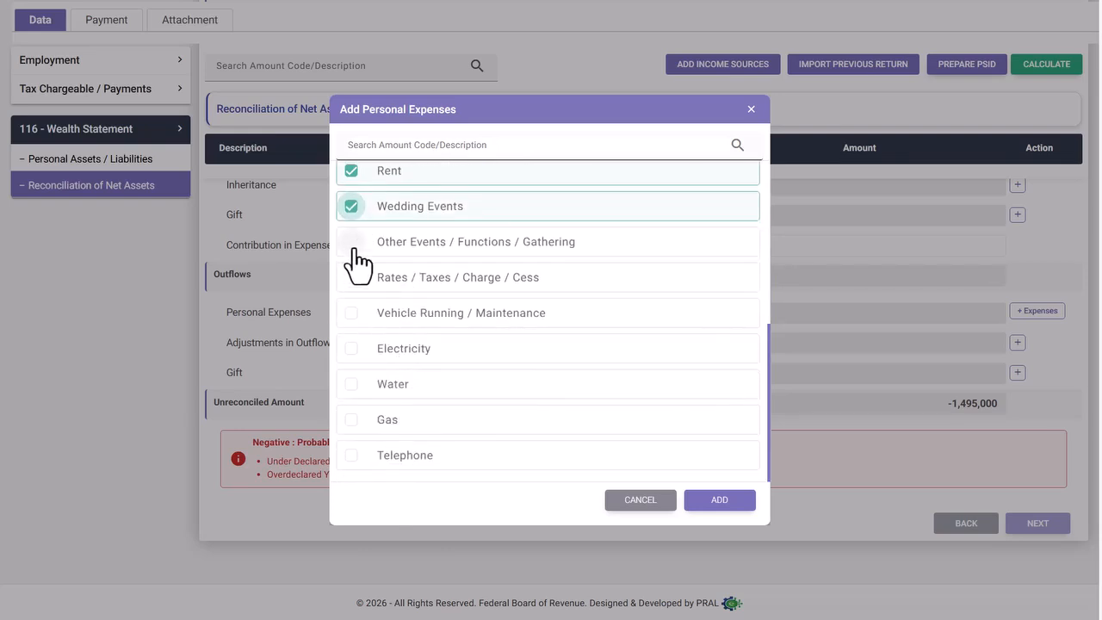
{"action": "left_click", "coordinate": [351, 312]}
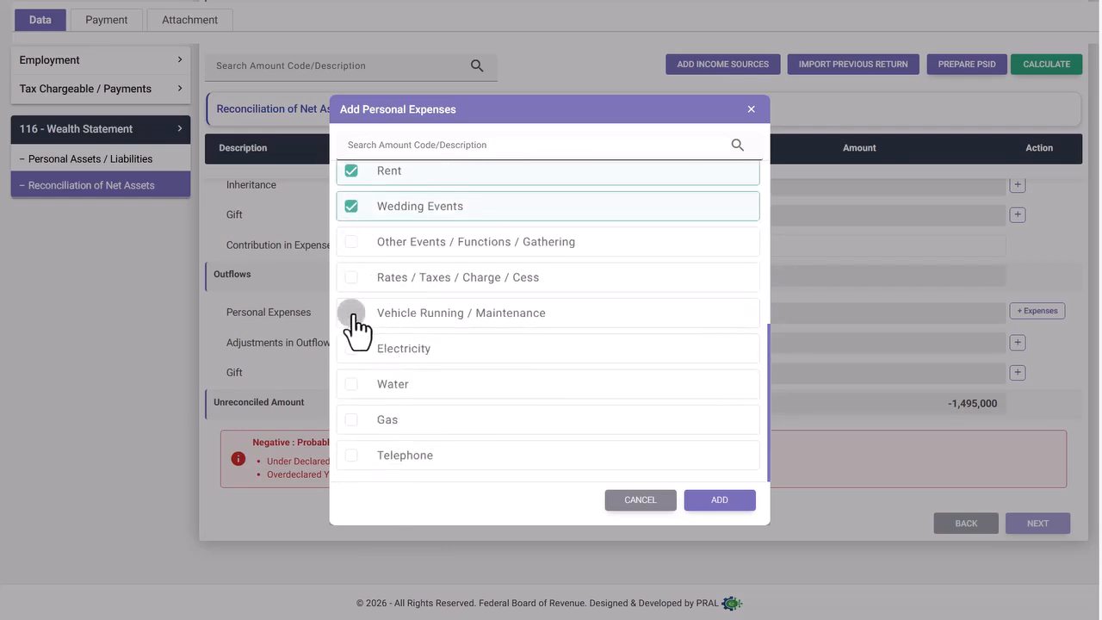
{"action": "left_click", "coordinate": [350, 354]}
{"action": "scroll", "coordinate": [404, 357], "scroll_direction": "up", "scroll_amount": 2}
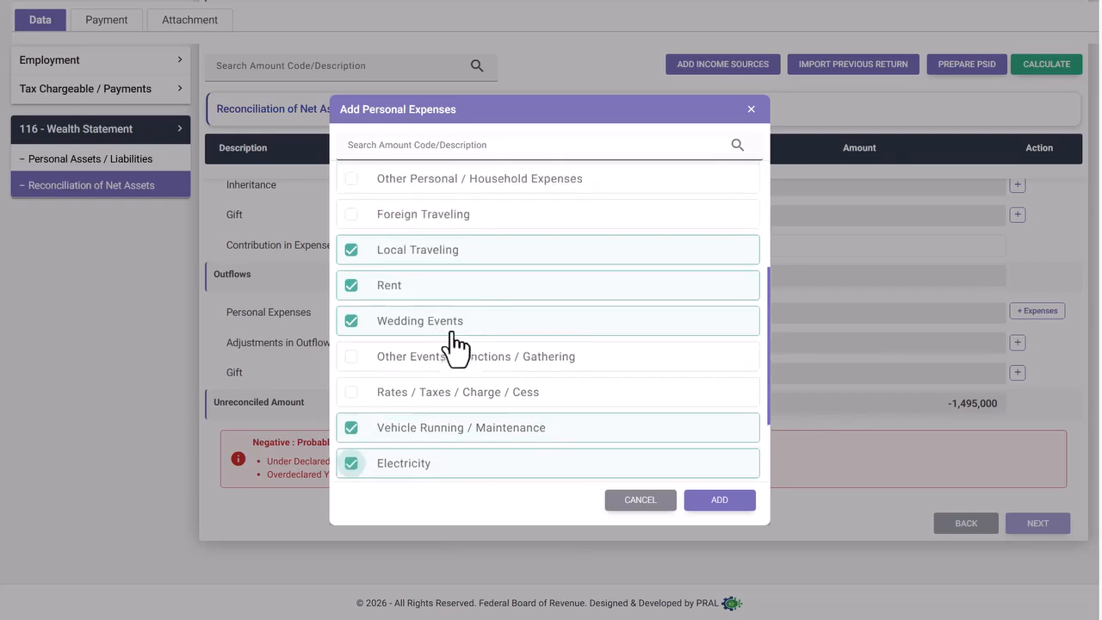
{"action": "scroll", "coordinate": [462, 230], "scroll_direction": "up", "scroll_amount": 1}
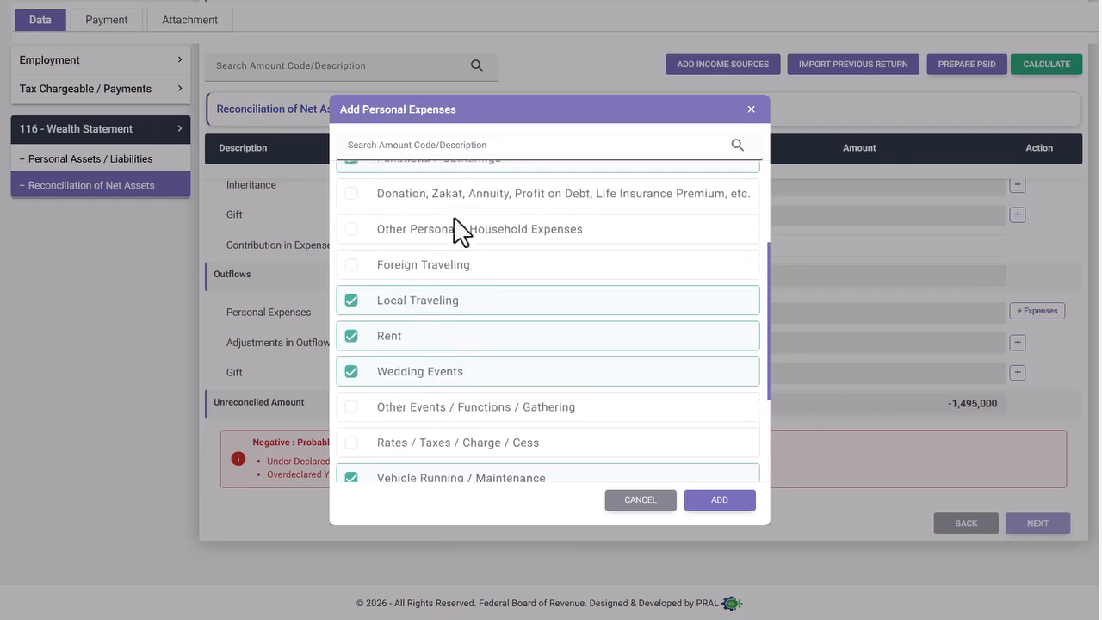
{"action": "left_click", "coordinate": [352, 238]}
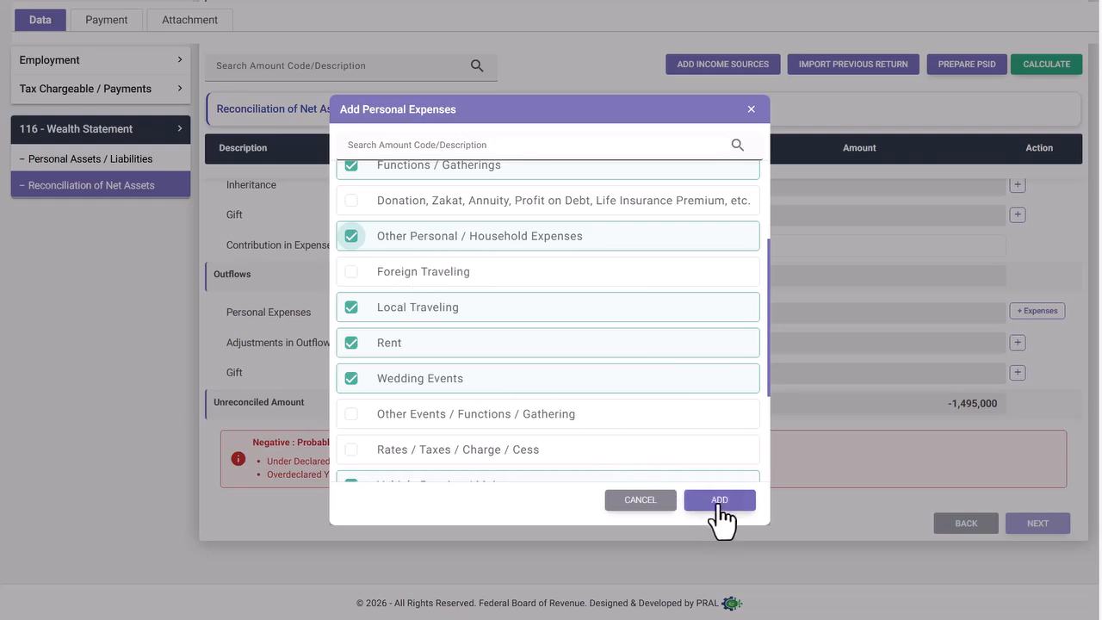
{"action": "left_click", "coordinate": [718, 503]}
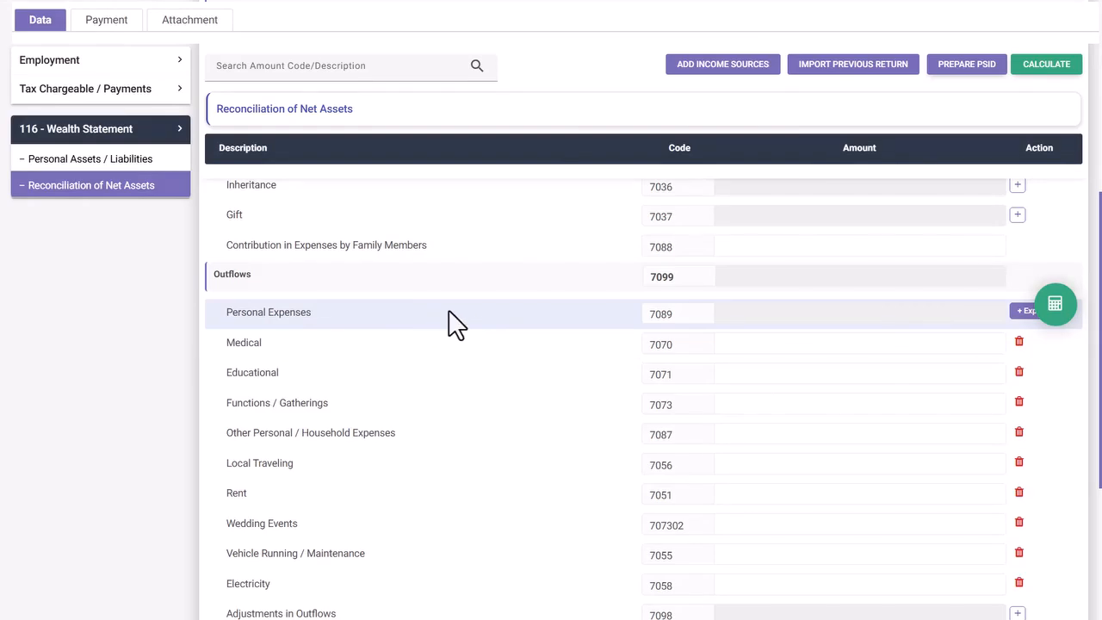
- Check the new empty expense rows and the -1,495,000 unreconciled amount warning
{"action": "scroll", "coordinate": [569, 322], "scroll_direction": "down", "scroll_amount": 1}
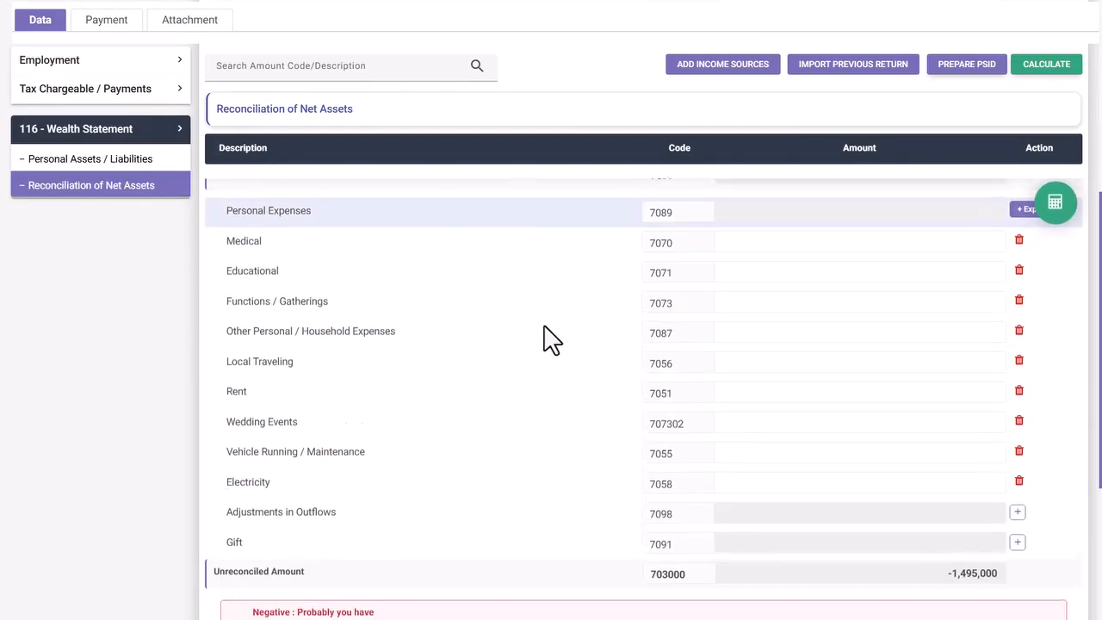
{"action": "scroll", "coordinate": [544, 325], "scroll_direction": "down", "scroll_amount": 1}
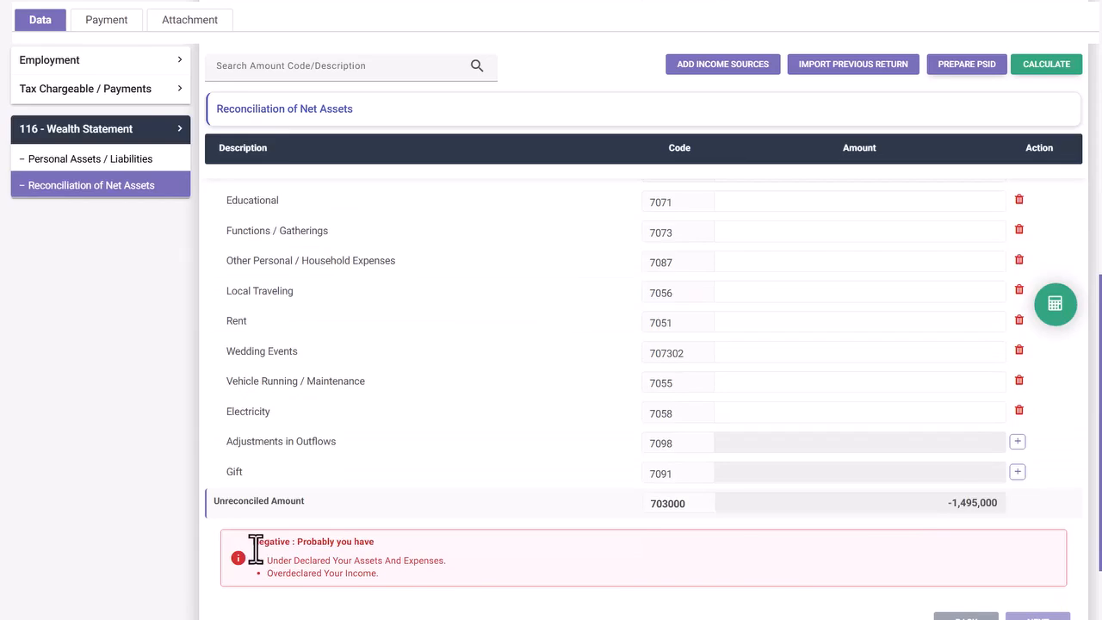
{"action": "double_click", "coordinate": [274, 560]}
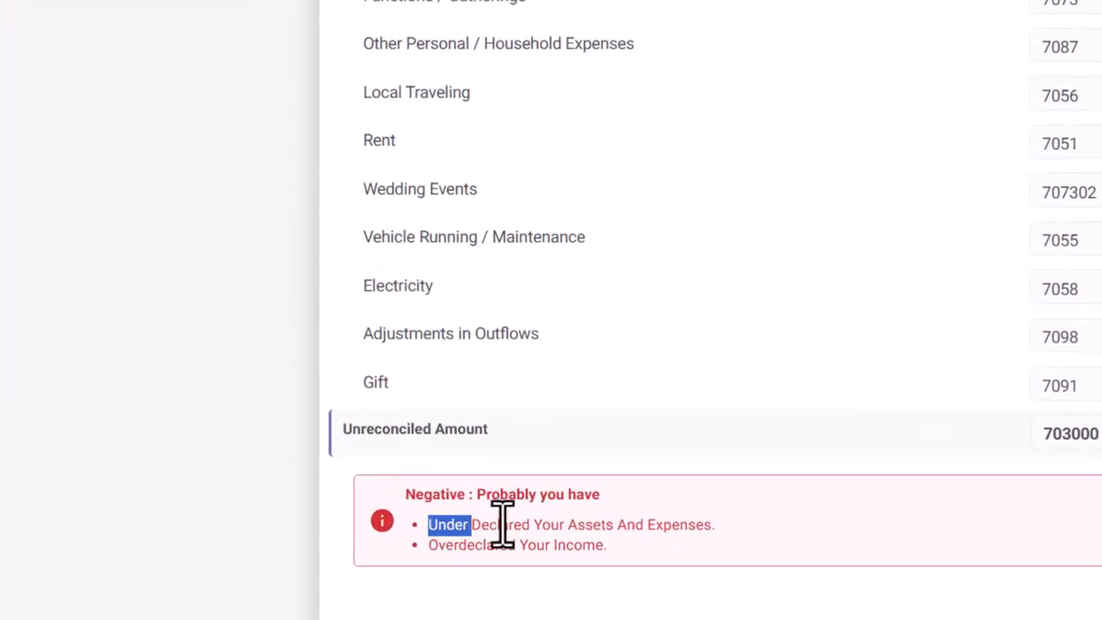
{"action": "left_click_drag", "start_coordinate": [502, 523], "coordinate": [738, 551]}
{"action": "left_click", "coordinate": [418, 585]}
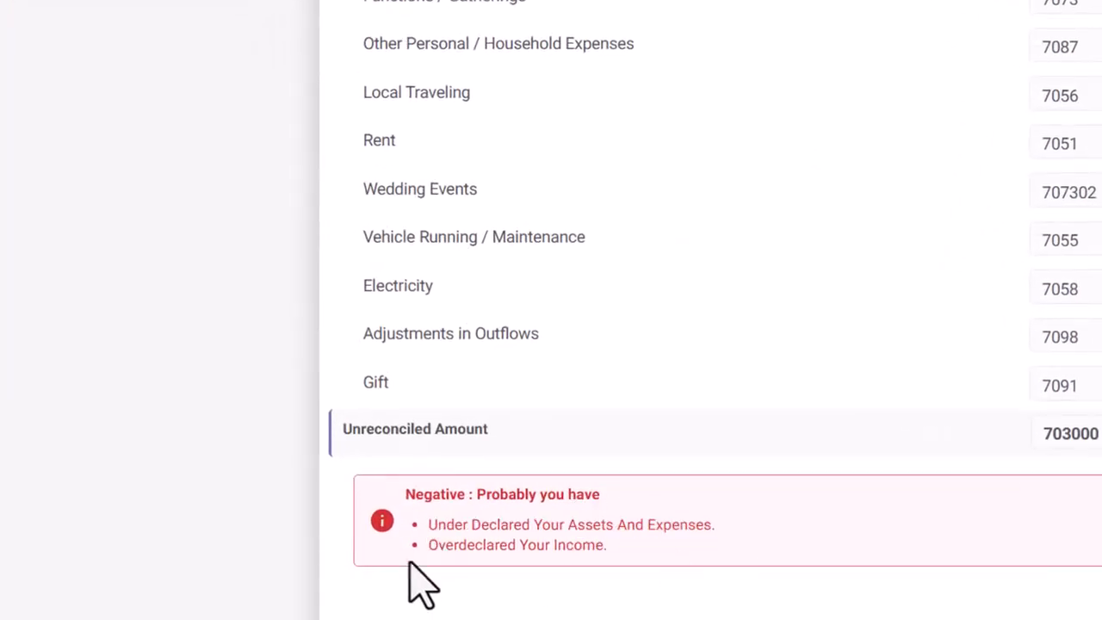
{"action": "left_click_drag", "start_coordinate": [431, 544], "coordinate": [606, 545]}
{"action": "left_click", "coordinate": [641, 548]}
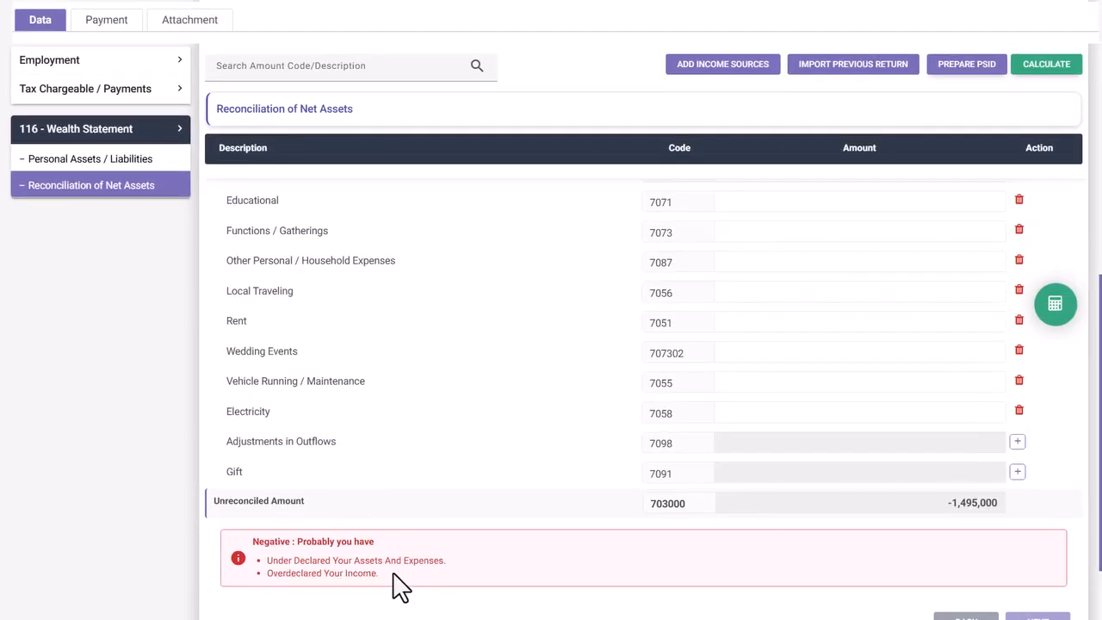
{"action": "left_click_drag", "start_coordinate": [947, 502], "coordinate": [998, 503]}
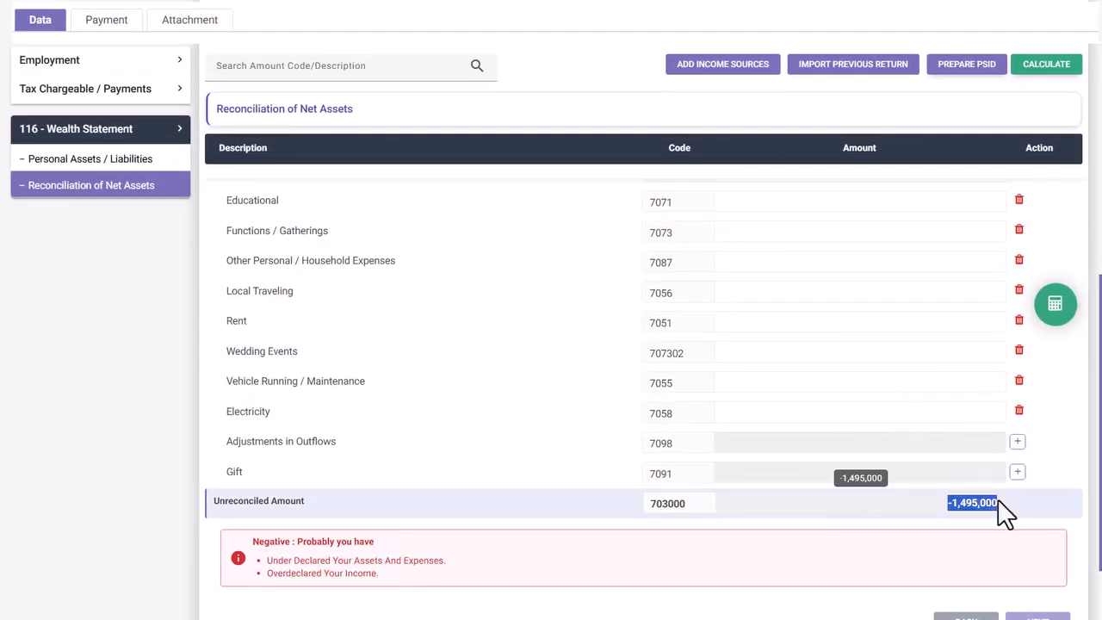
{"action": "left_click", "coordinate": [930, 502]}
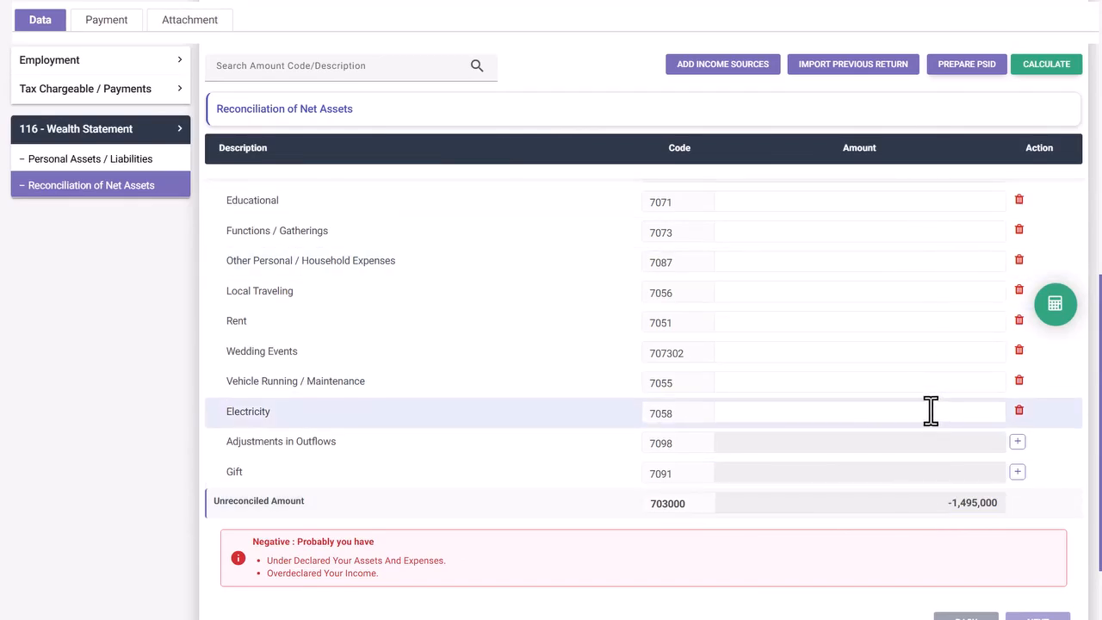
- Fill in personal expense amounts and recalculate: outflows 544,500, unreconciled amount -950,500
{"action": "scroll", "coordinate": [908, 395], "scroll_direction": "up", "scroll_amount": 1}
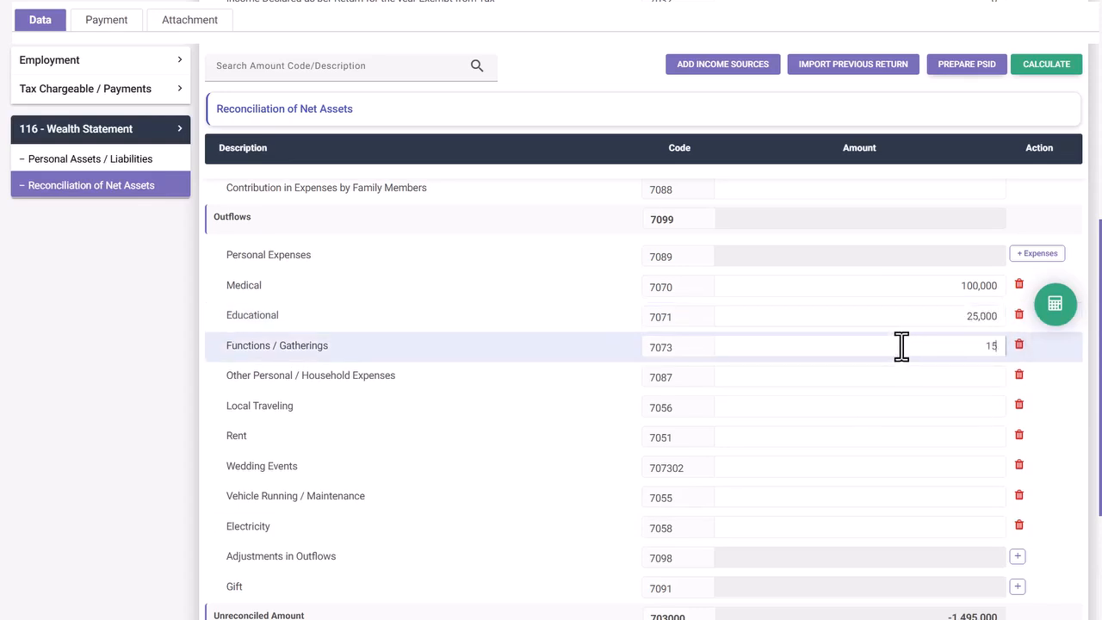
{"action": "type", "text": "000"}
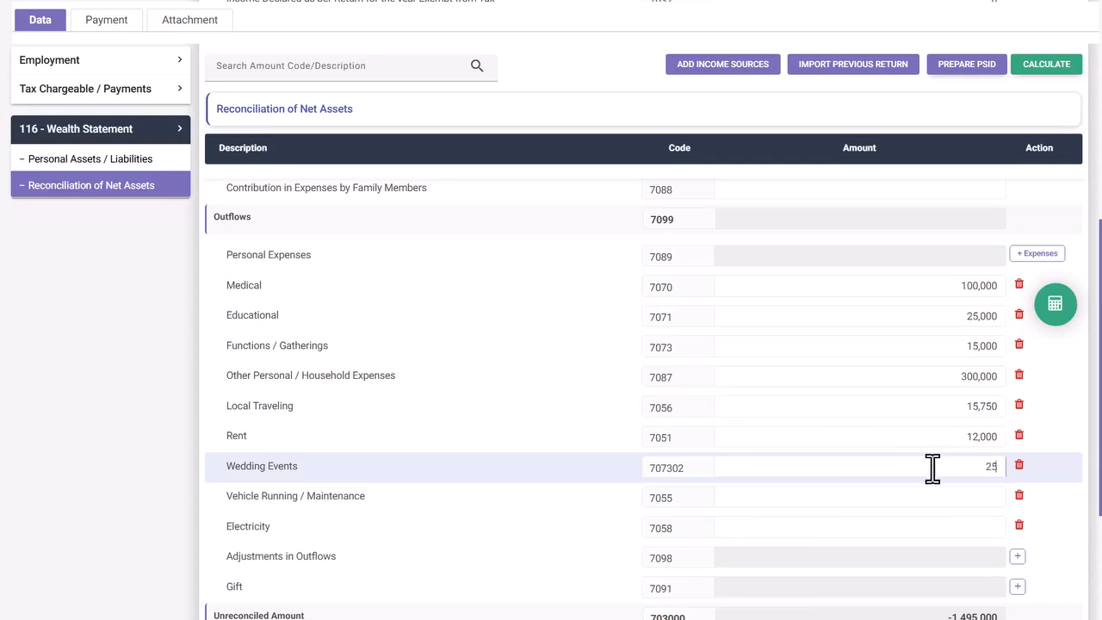
{"action": "type", "text": "000"}
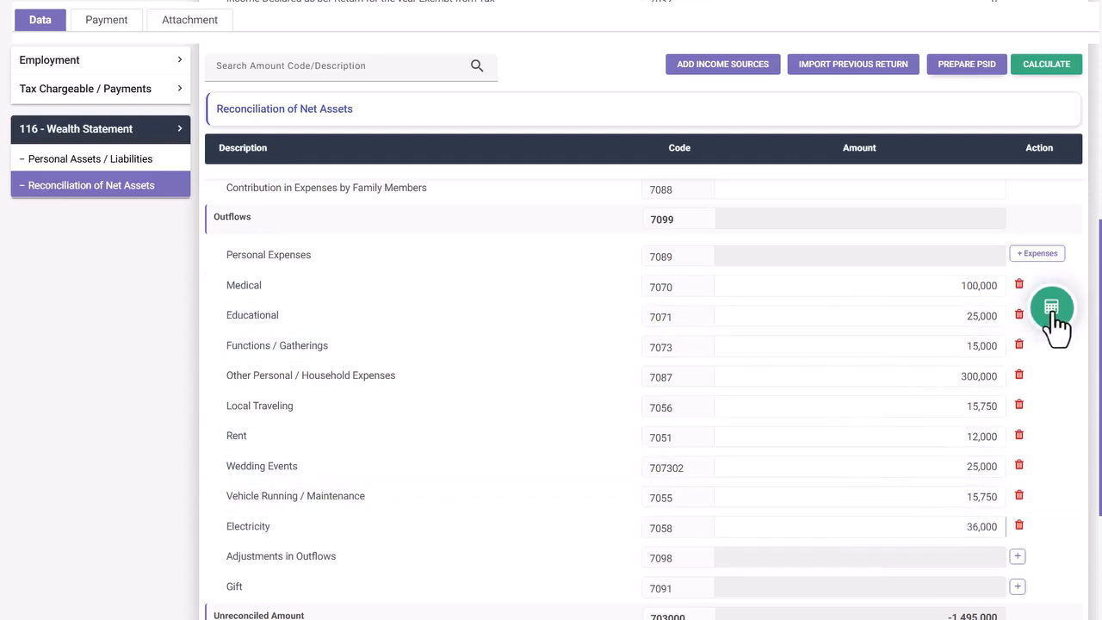
{"action": "left_click", "coordinate": [1023, 315]}
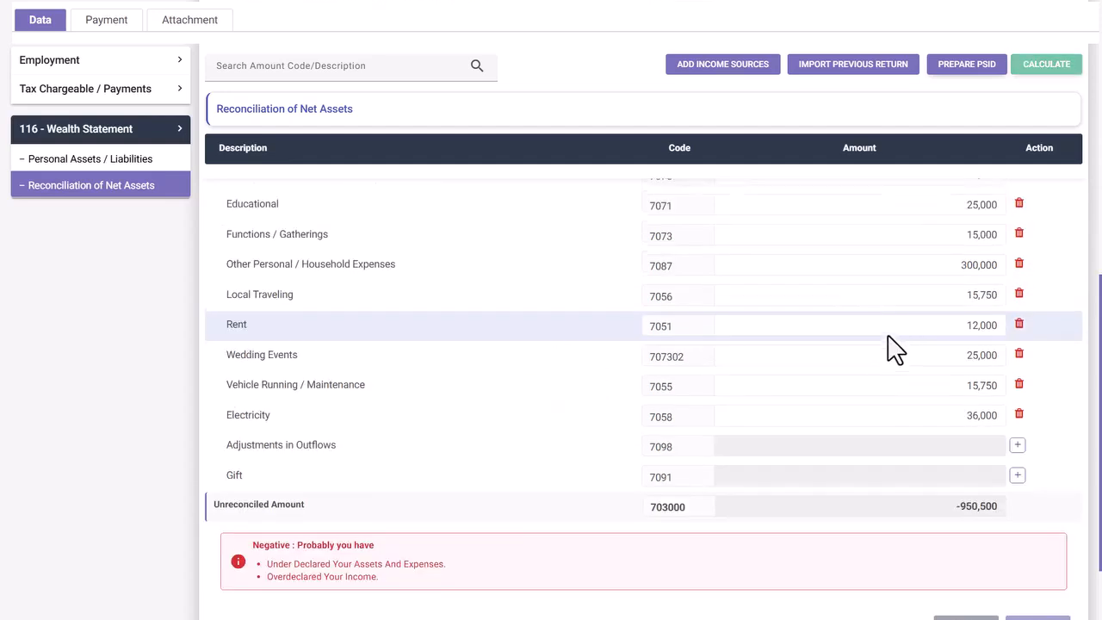
{"action": "scroll", "coordinate": [895, 336], "scroll_direction": "up", "scroll_amount": 5}
{"action": "scroll", "coordinate": [930, 258], "scroll_direction": "up", "scroll_amount": 3}
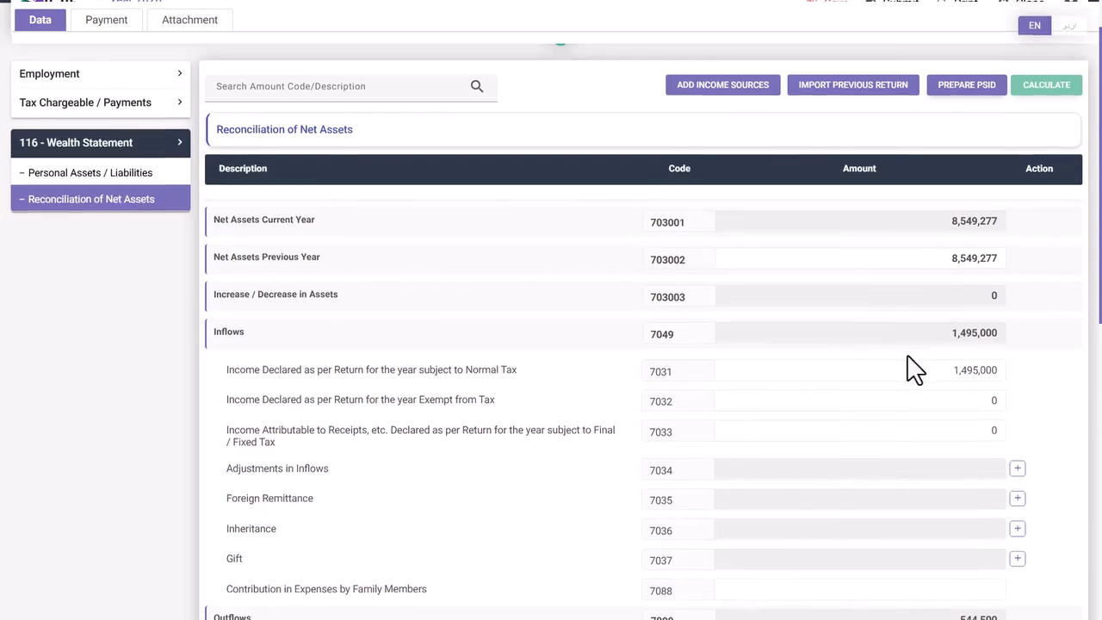
{"action": "scroll", "coordinate": [910, 368], "scroll_direction": "down", "scroll_amount": 2}
{"action": "scroll", "coordinate": [915, 368], "scroll_direction": "down", "scroll_amount": 4}
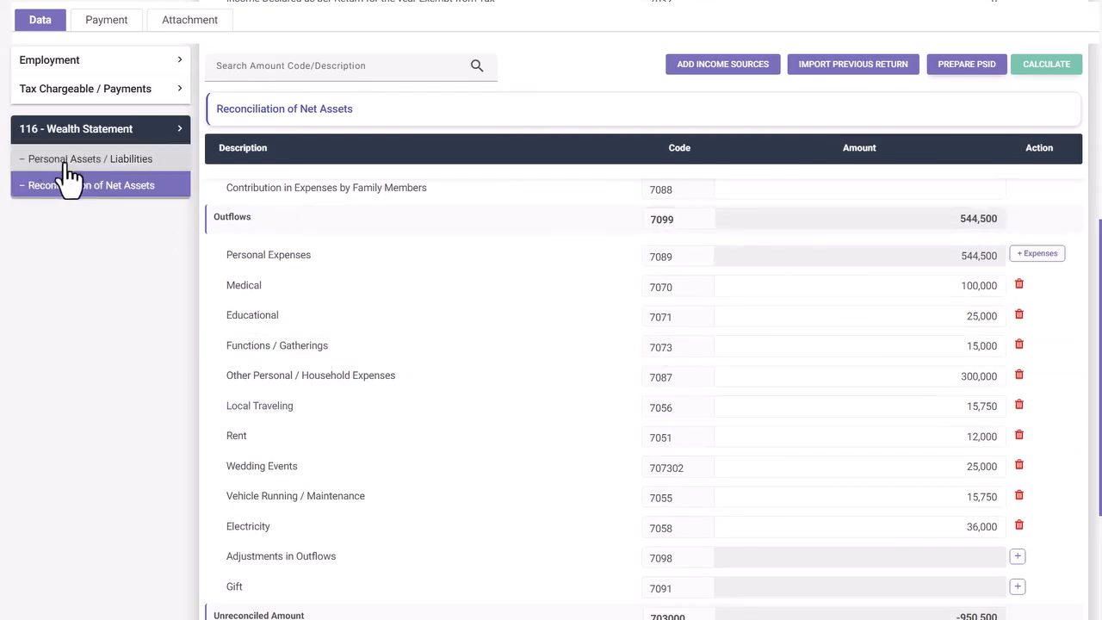
- Open Select Property from the Immovable Properties row on Personal Assets / Liabilities
{"action": "scroll", "coordinate": [508, 272], "scroll_direction": "down", "scroll_amount": 1}
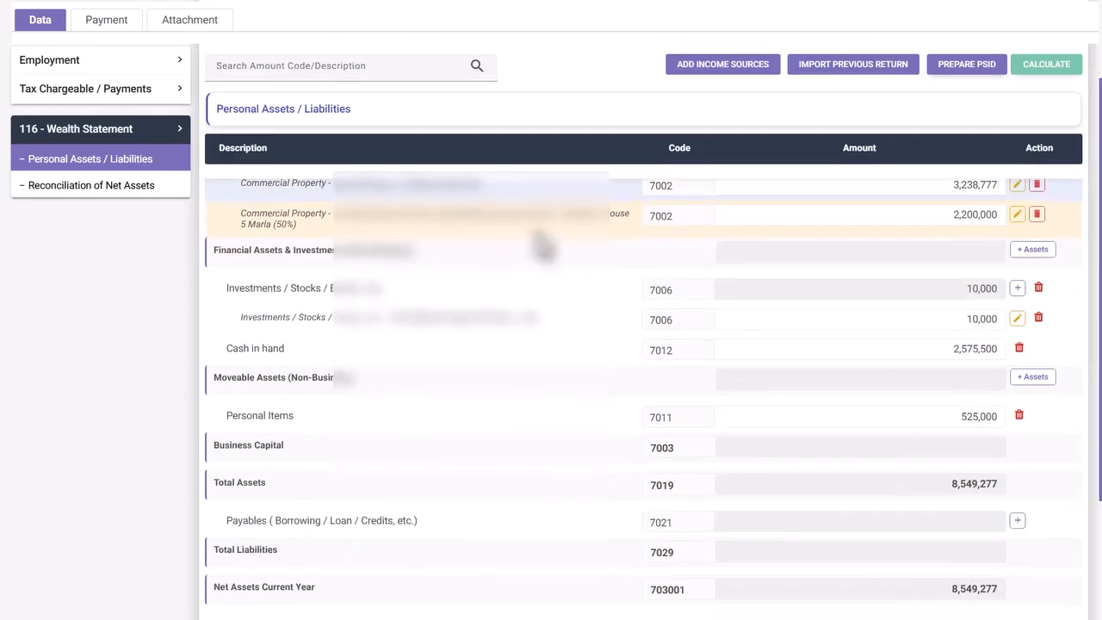
{"action": "scroll", "coordinate": [542, 250], "scroll_direction": "up", "scroll_amount": 1}
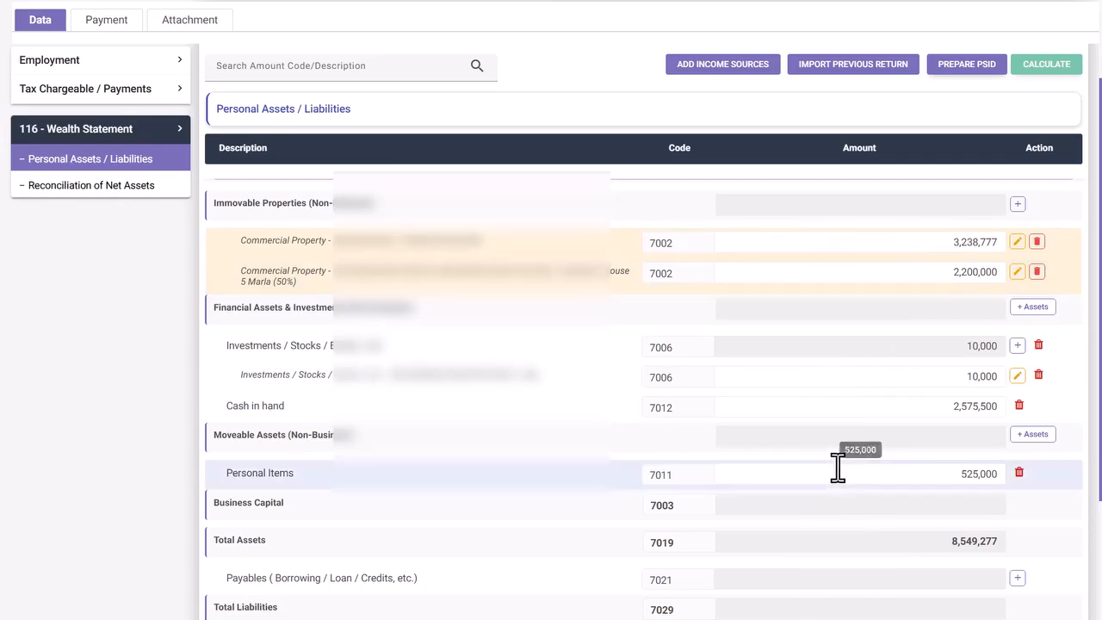
{"action": "left_click", "coordinate": [1017, 205]}
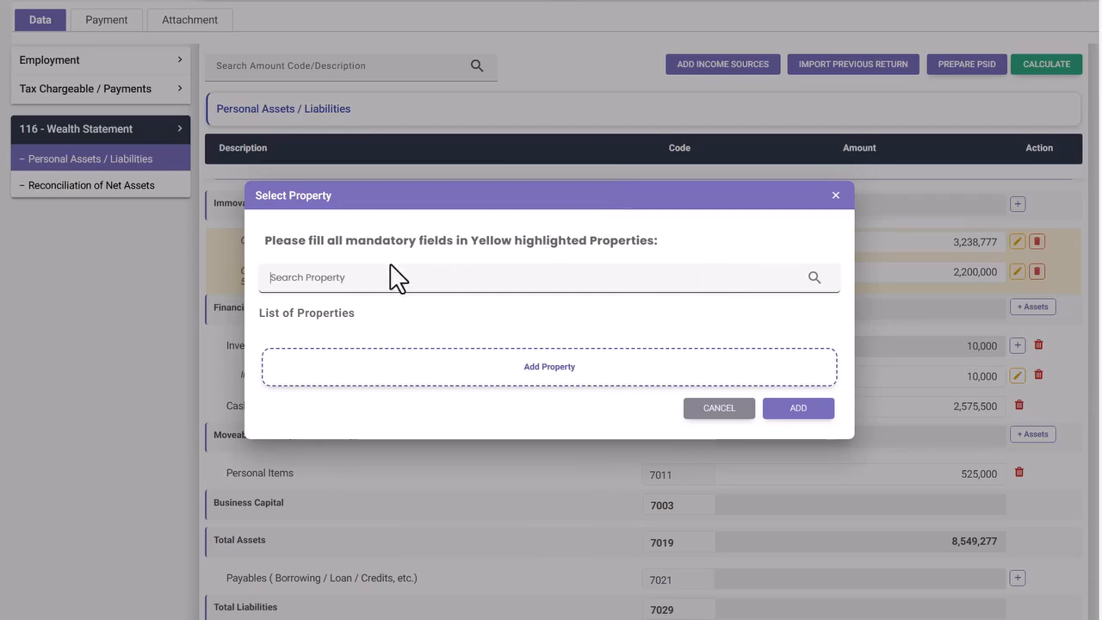
- Start a new Residential Property, sub-type Open Plot, acquired 02/06/2026
{"action": "left_click", "coordinate": [538, 368]}
{"action": "left_click", "coordinate": [441, 222]}
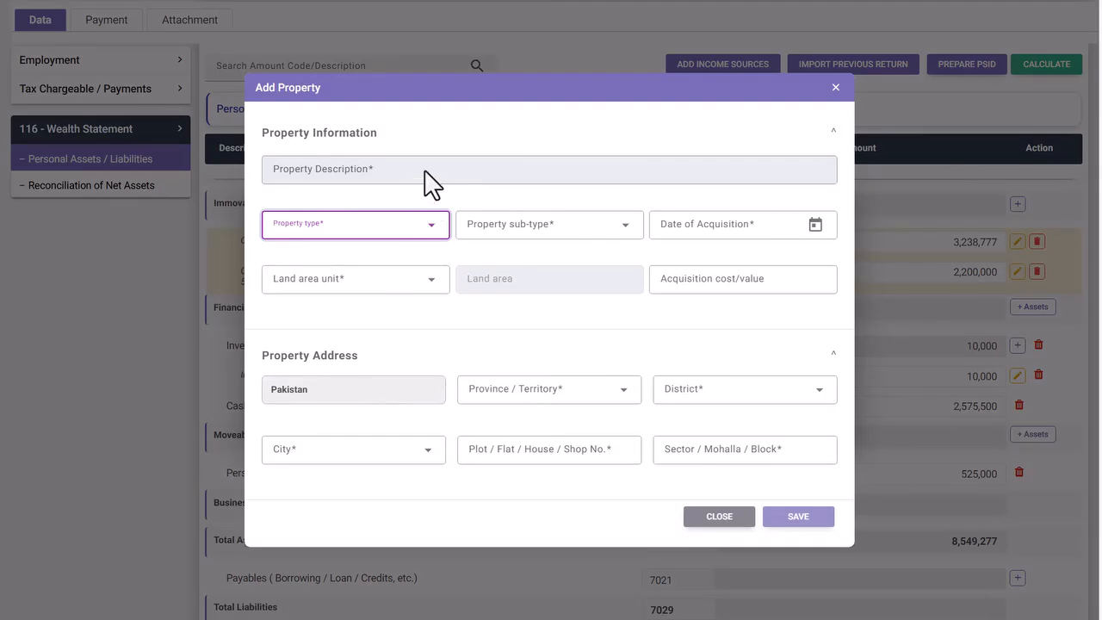
{"action": "left_click", "coordinate": [430, 228]}
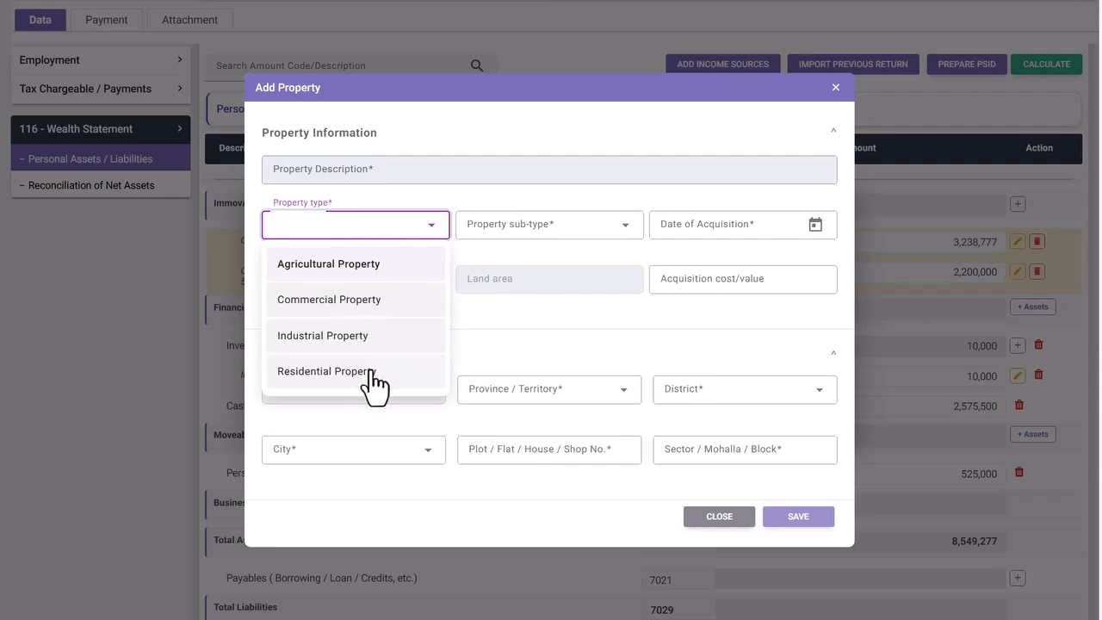
{"action": "left_click", "coordinate": [371, 370]}
{"action": "left_click", "coordinate": [624, 231]}
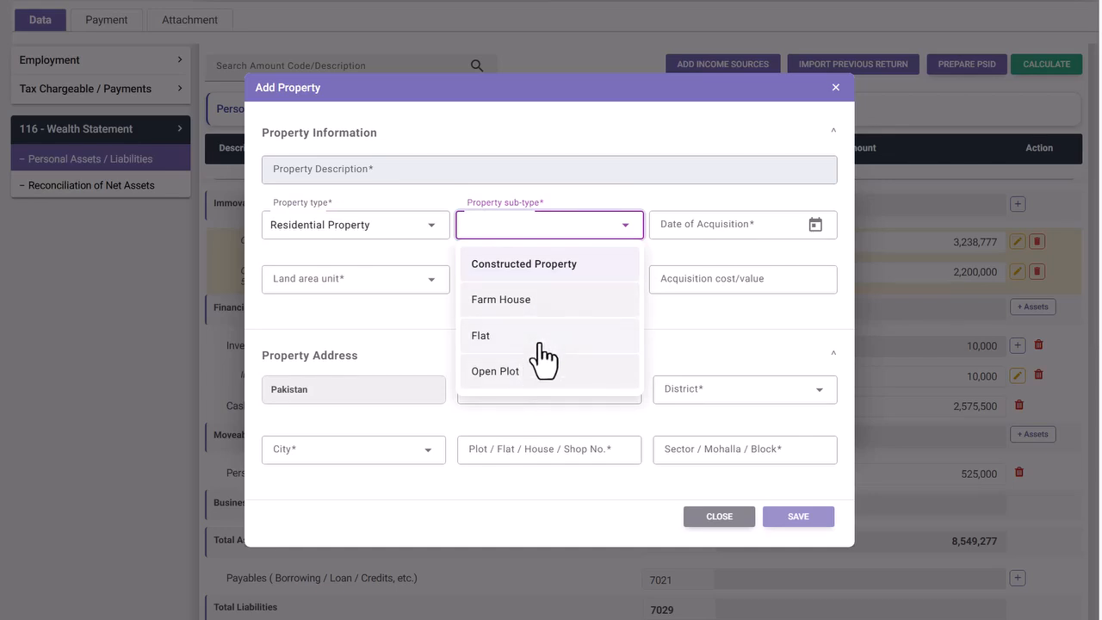
{"action": "left_click", "coordinate": [535, 378]}
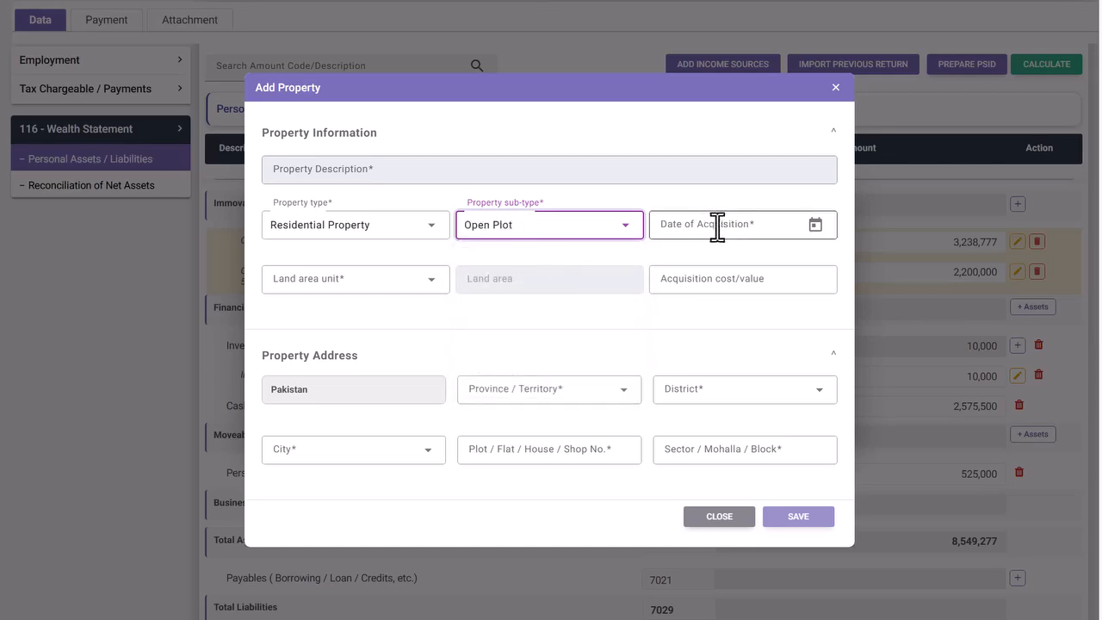
{"action": "left_click", "coordinate": [816, 227]}
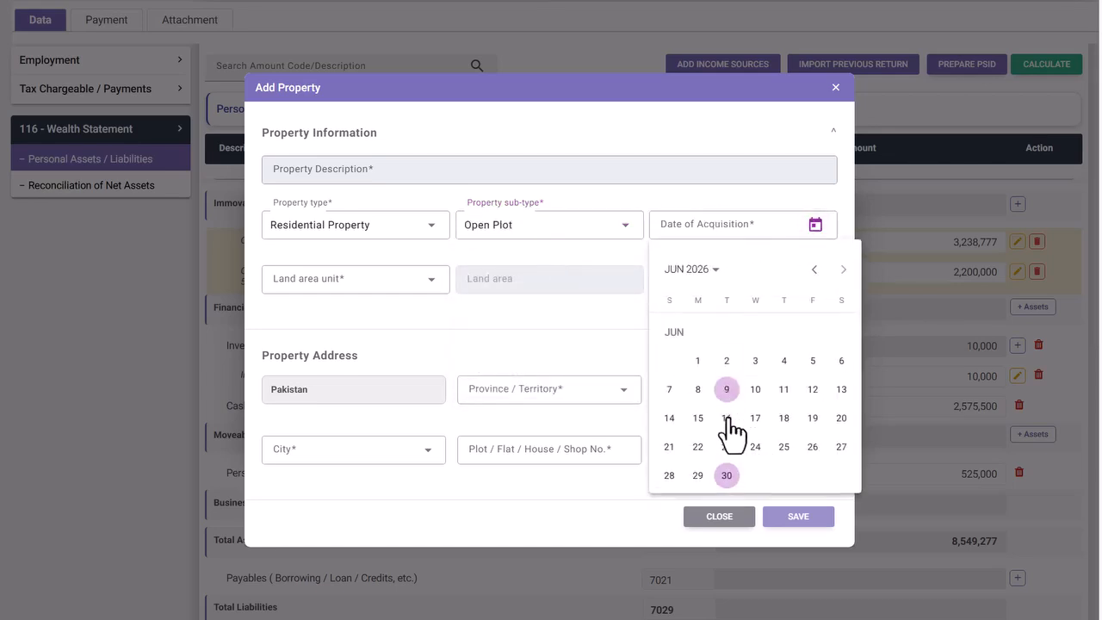
{"action": "left_click", "coordinate": [726, 361]}
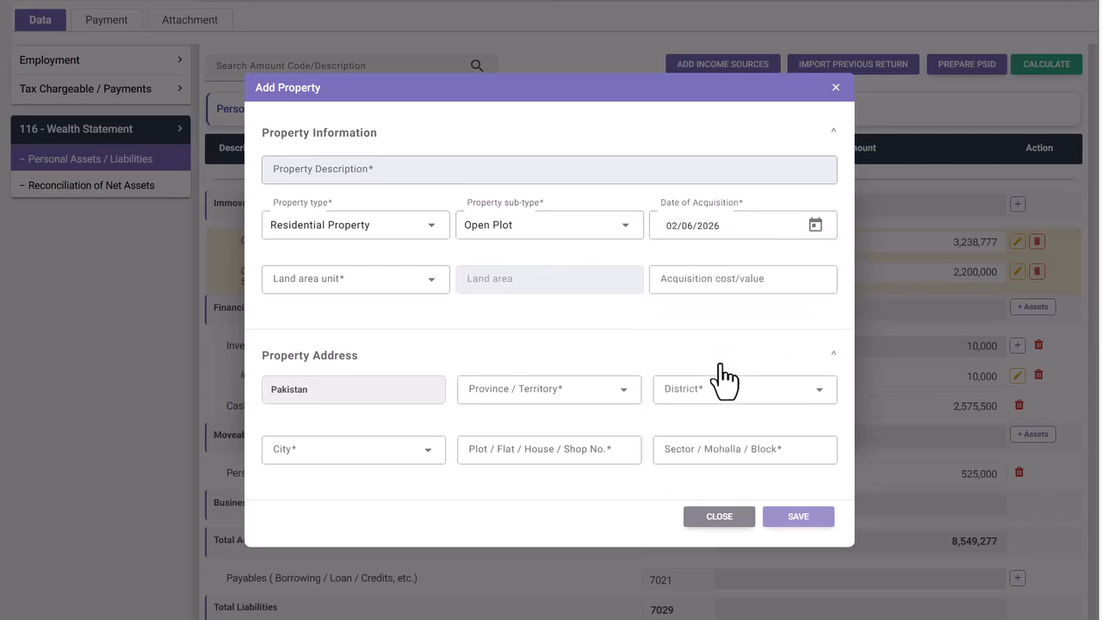
- Enter a land area of 10 Marla and an acquisition cost of 3,000,000
{"action": "left_click", "coordinate": [433, 285]}
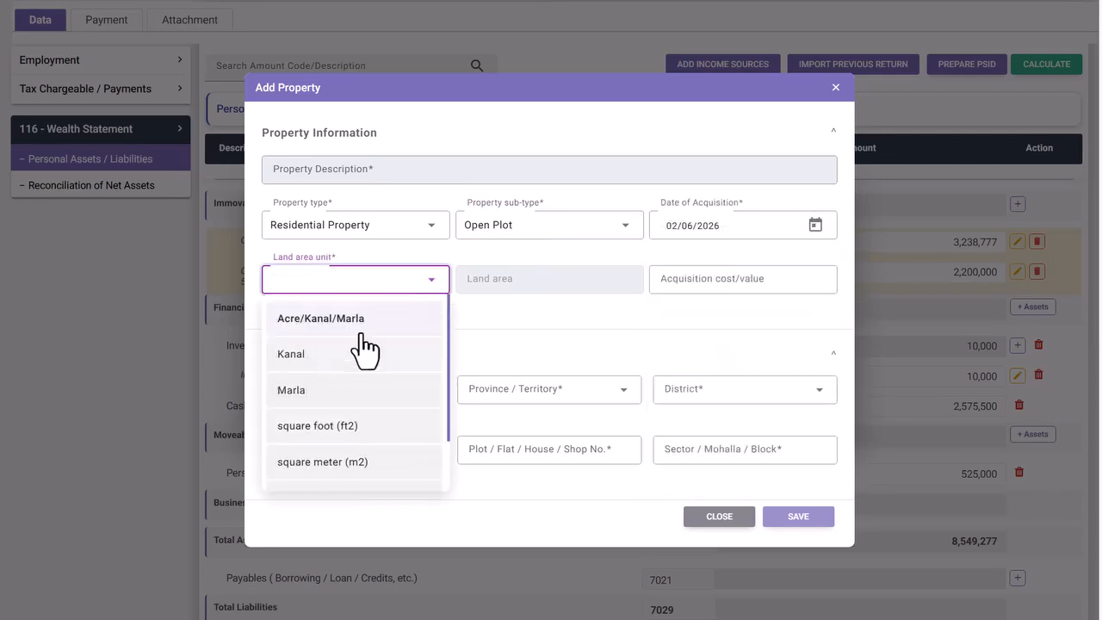
{"action": "left_click", "coordinate": [343, 395]}
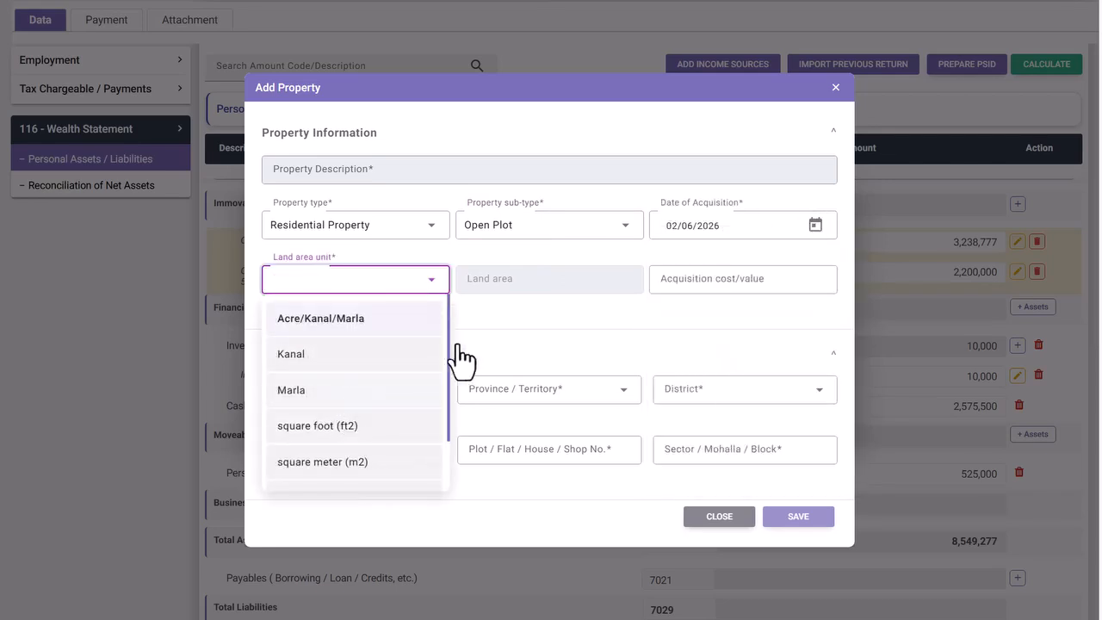
{"action": "left_click", "coordinate": [503, 279]}
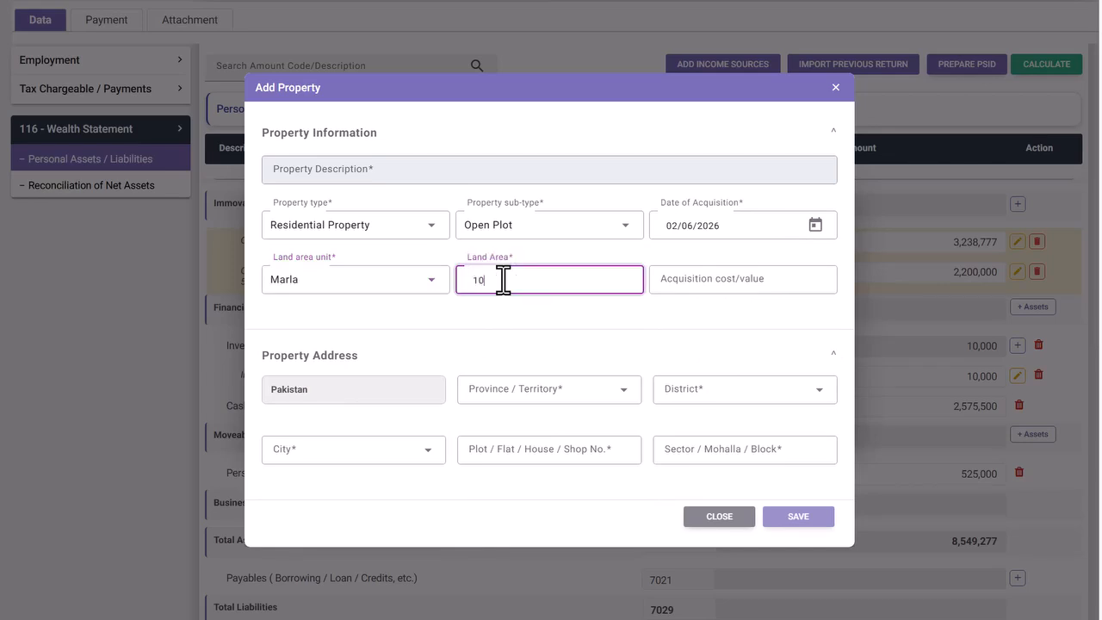
{"action": "left_click", "coordinate": [696, 287]}
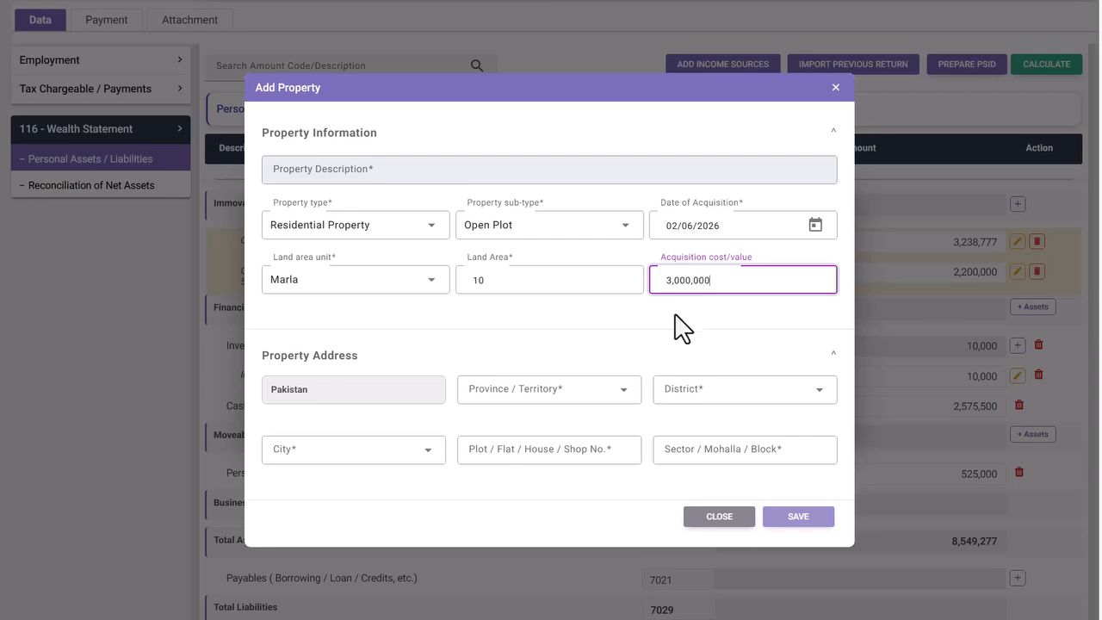
{"action": "left_click", "coordinate": [684, 322]}
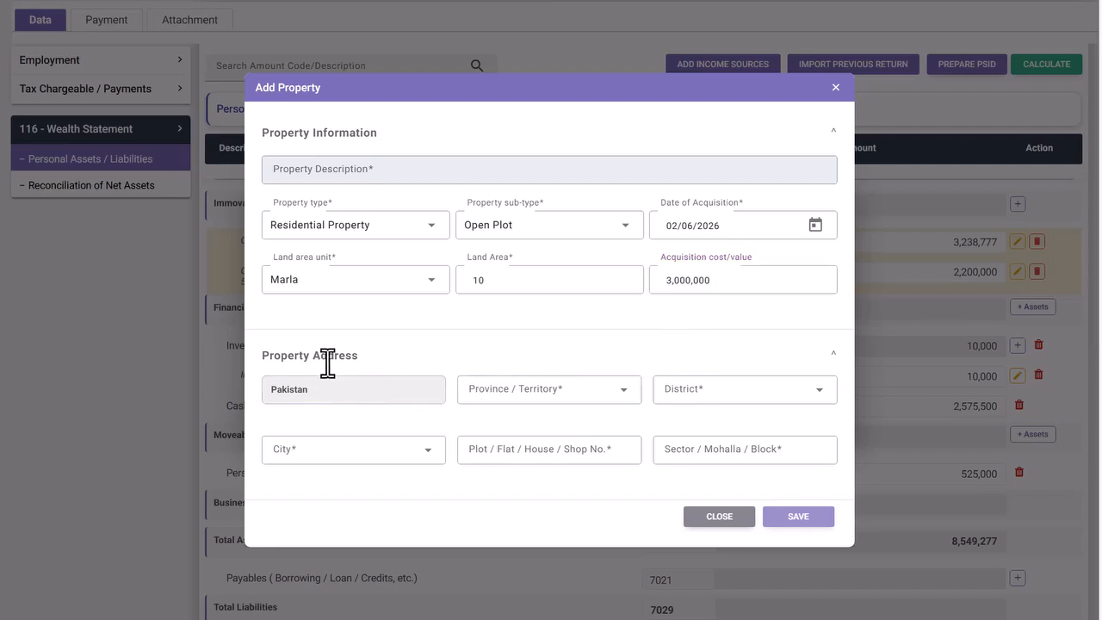
- Set the plot's location to Punjab province, Jhelum district and Jhelum city
{"action": "left_click", "coordinate": [621, 391]}
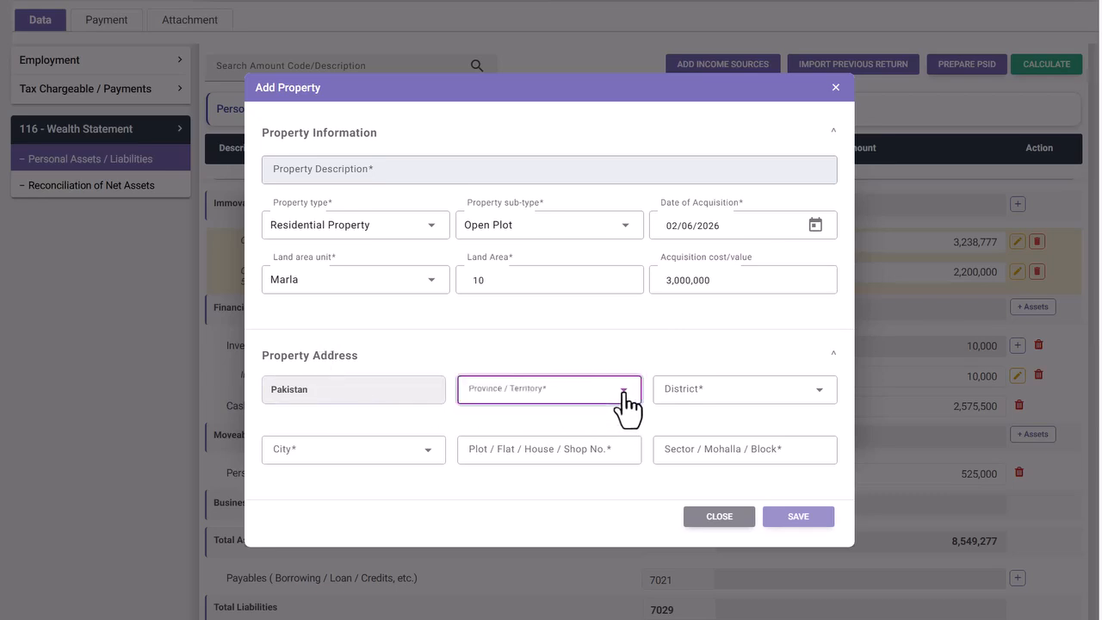
{"action": "left_click", "coordinate": [512, 499]}
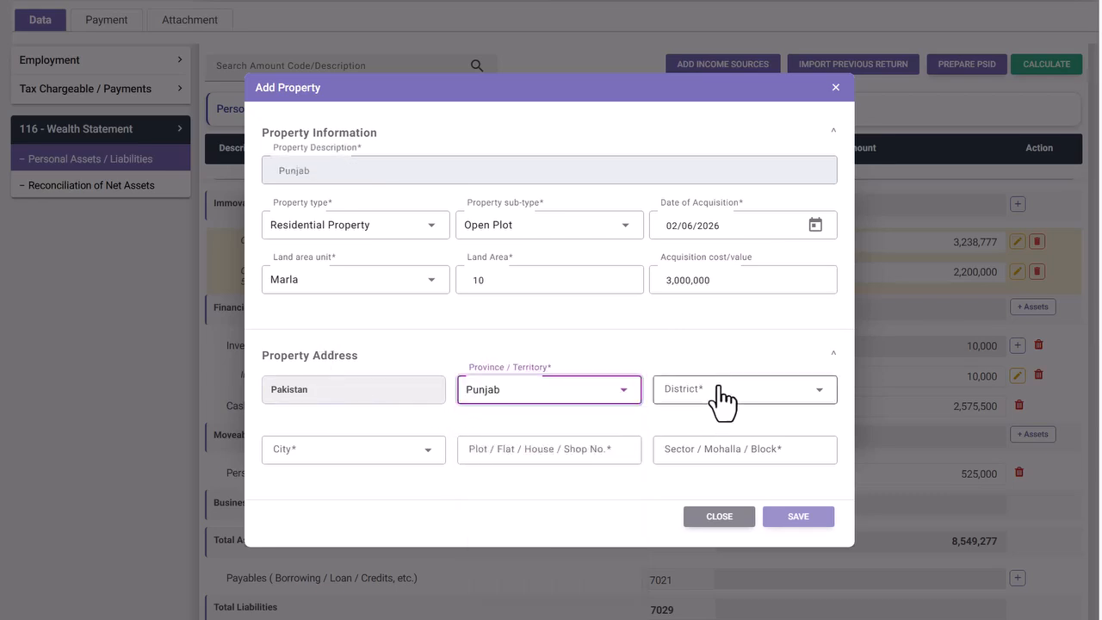
{"action": "left_click", "coordinate": [722, 398]}
{"action": "scroll", "coordinate": [699, 444], "scroll_direction": "down", "scroll_amount": 5}
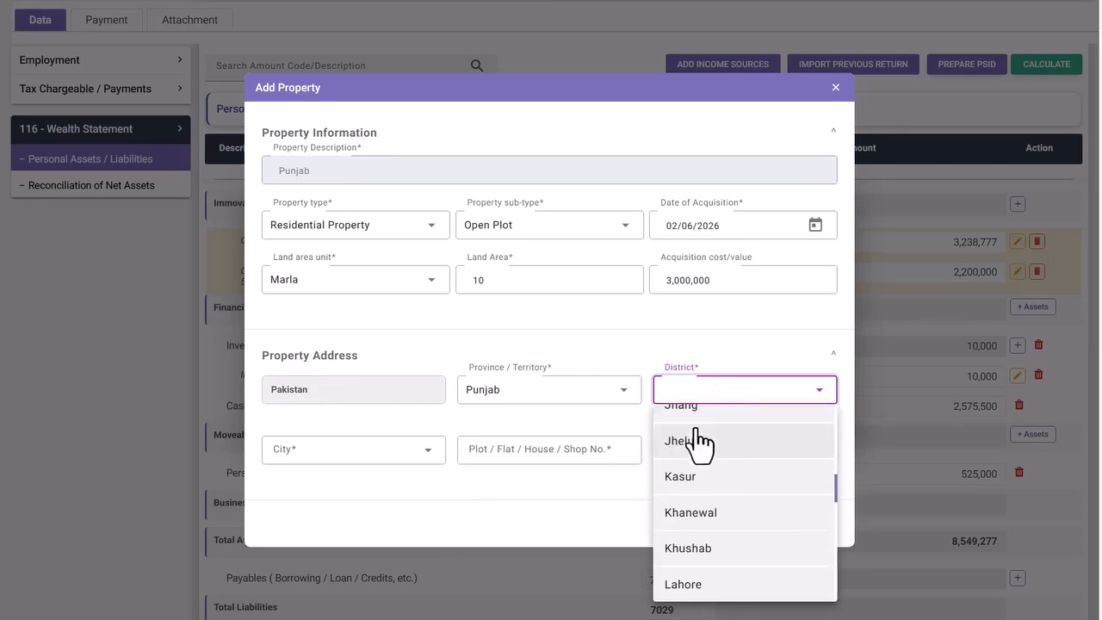
{"action": "left_click", "coordinate": [697, 443]}
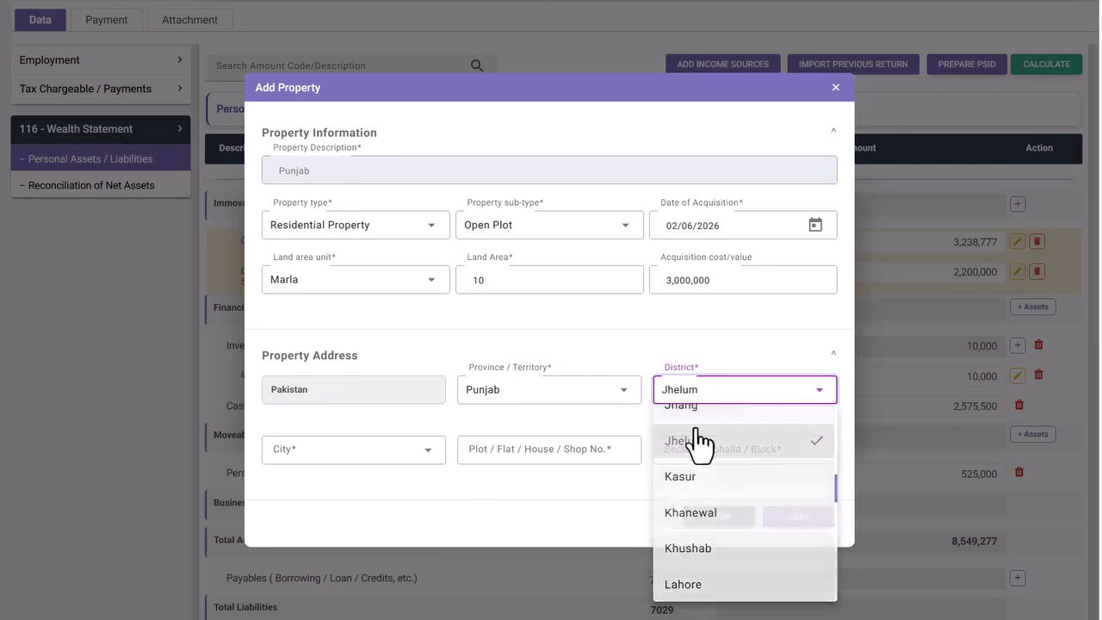
{"action": "left_click", "coordinate": [427, 452]}
{"action": "left_click", "coordinate": [341, 419]}
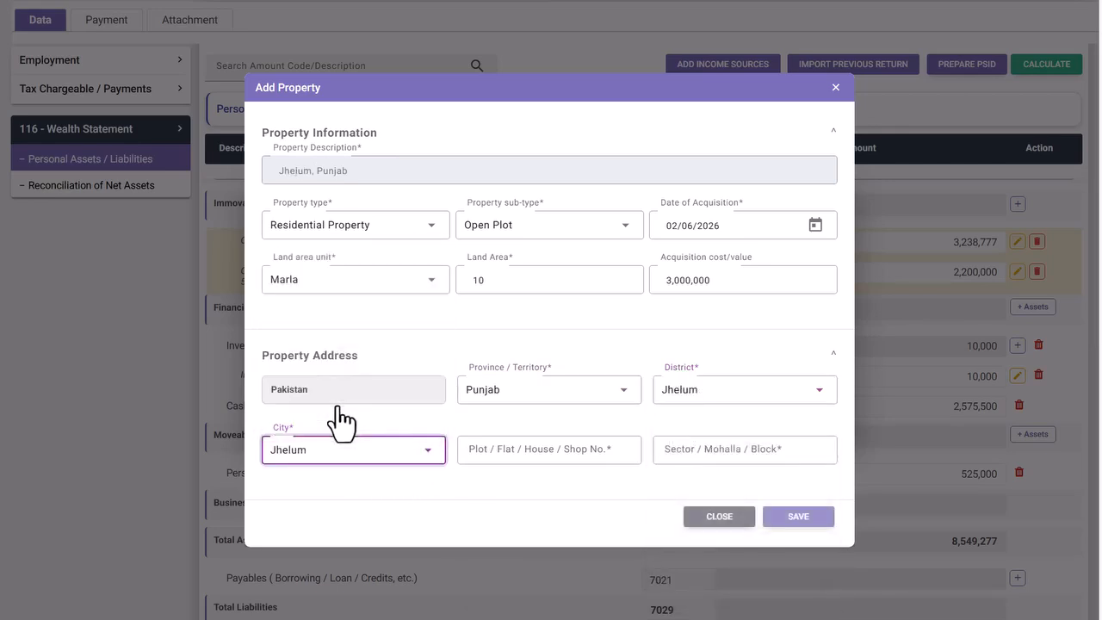
- Enter New Road and Model Town as the address, save the plot, and reopen Select Property
{"action": "left_click", "coordinate": [554, 449]}
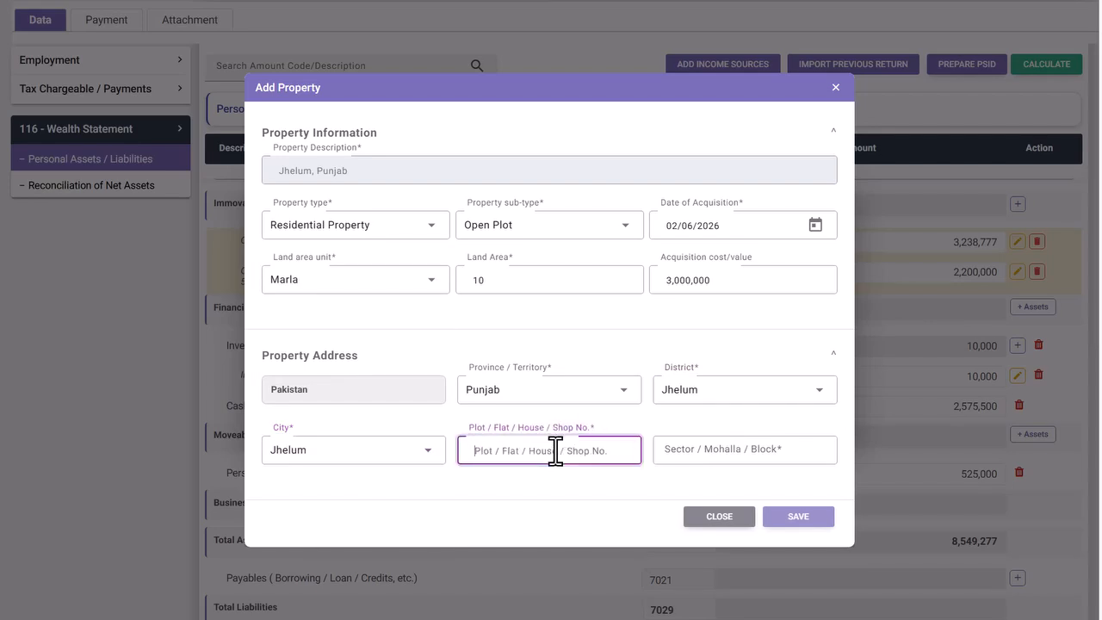
{"action": "type", "text": "New Road"}
{"action": "left_click", "coordinate": [677, 455]}
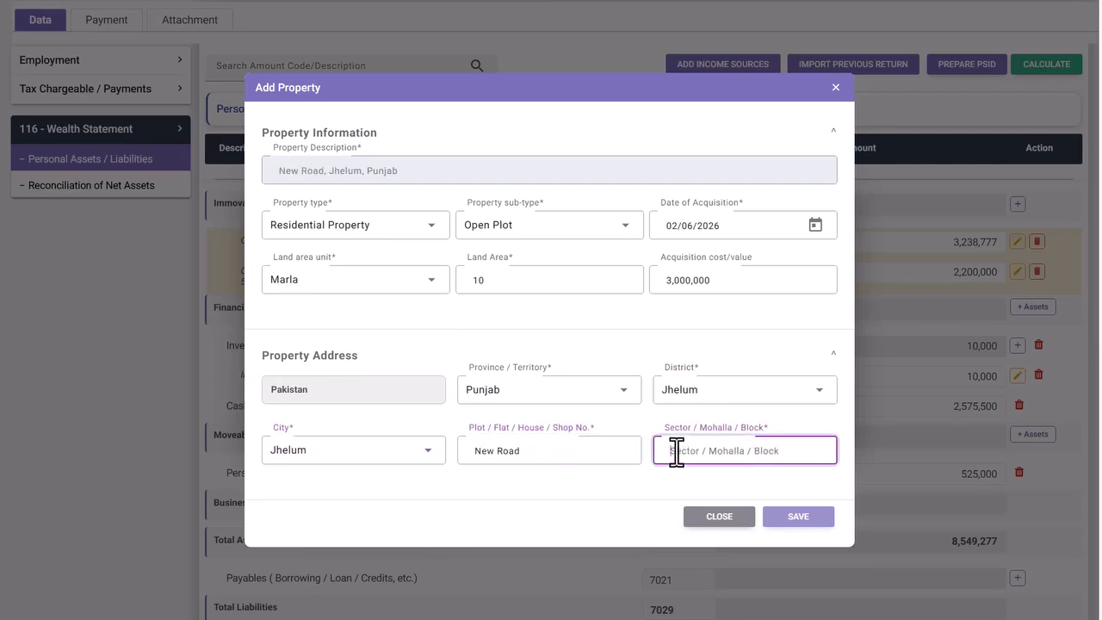
{"action": "type", "text": "Model Town"}
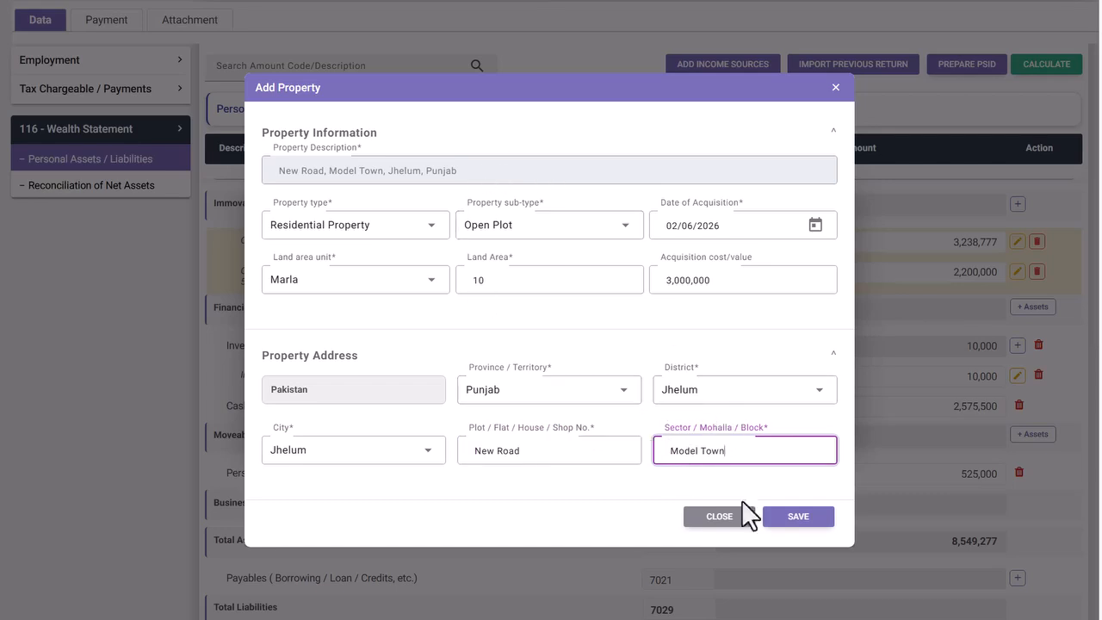
{"action": "left_click", "coordinate": [792, 518]}
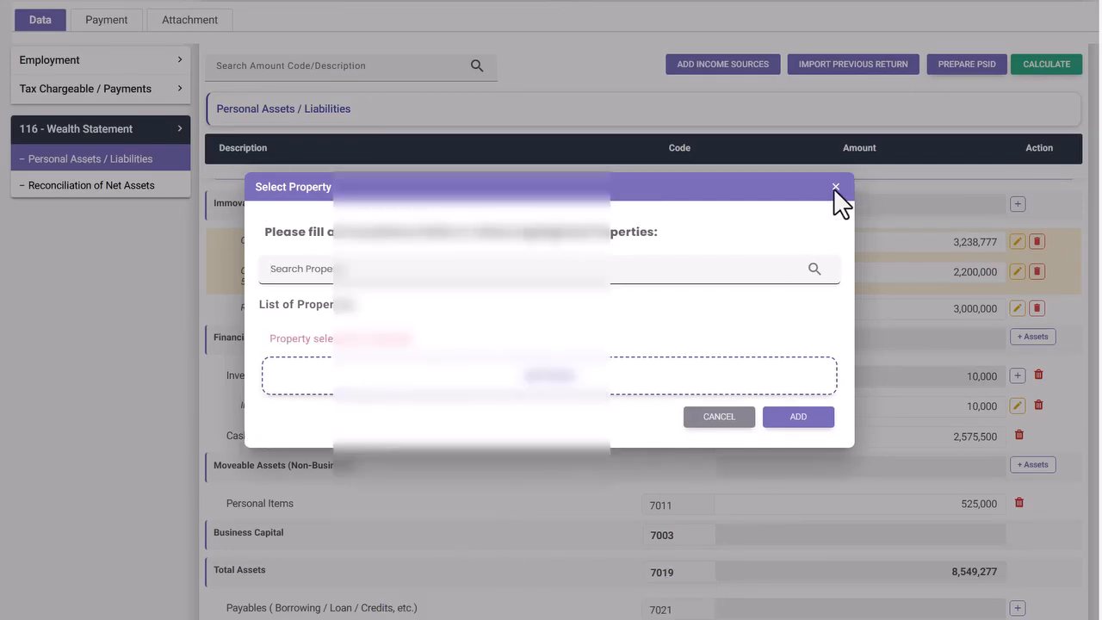
{"action": "left_click", "coordinate": [834, 191]}
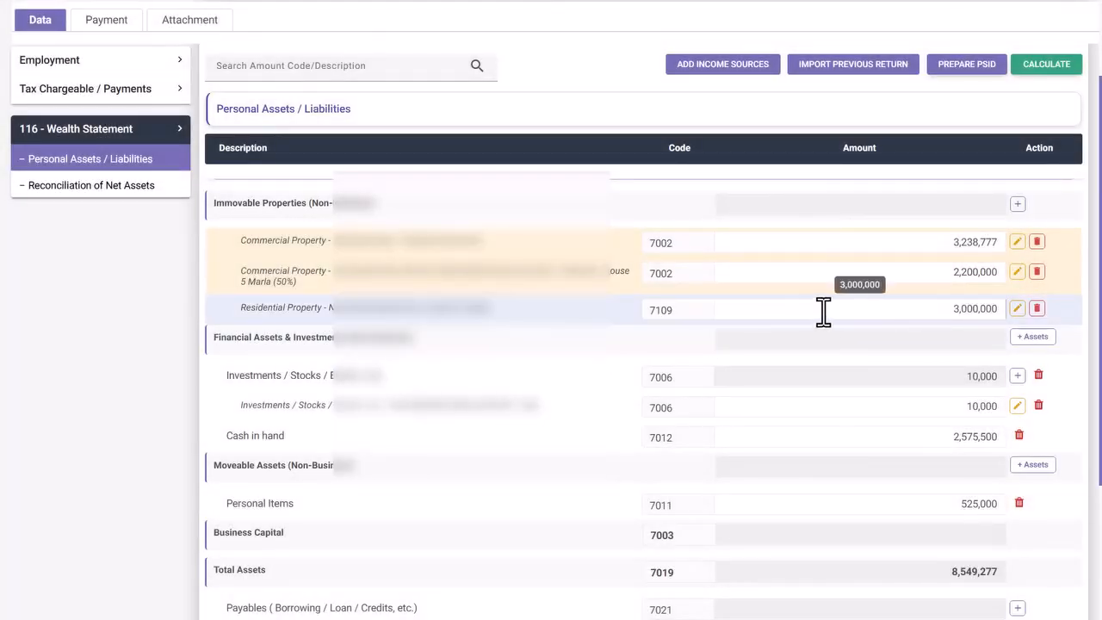
{"action": "left_click", "coordinate": [1017, 207]}
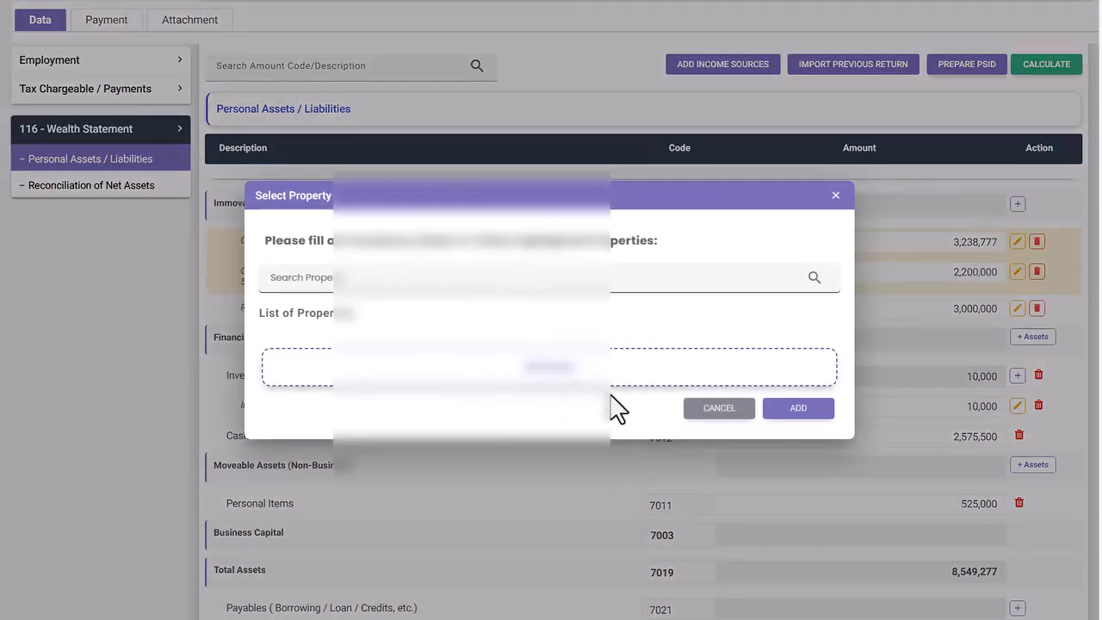
- Dismiss Select Property without adding anything and scroll to Financial and Moveable Assets
{"action": "left_click", "coordinate": [708, 411]}
{"action": "scroll", "coordinate": [833, 345], "scroll_direction": "down", "scroll_amount": 1}
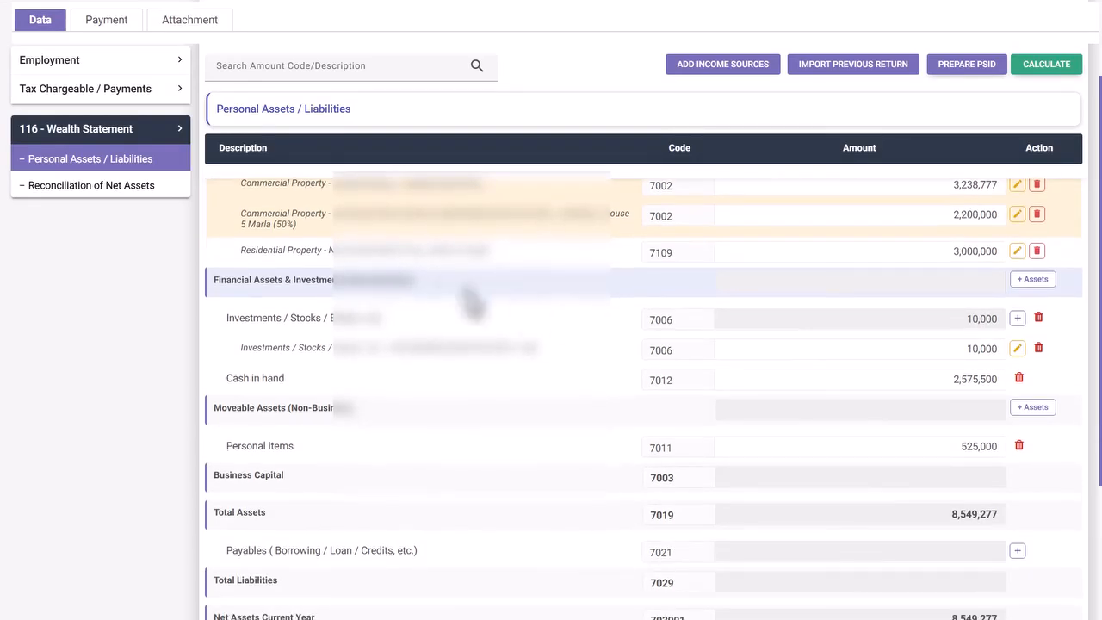
{"action": "left_click_drag", "start_coordinate": [415, 282], "coordinate": [211, 287]}
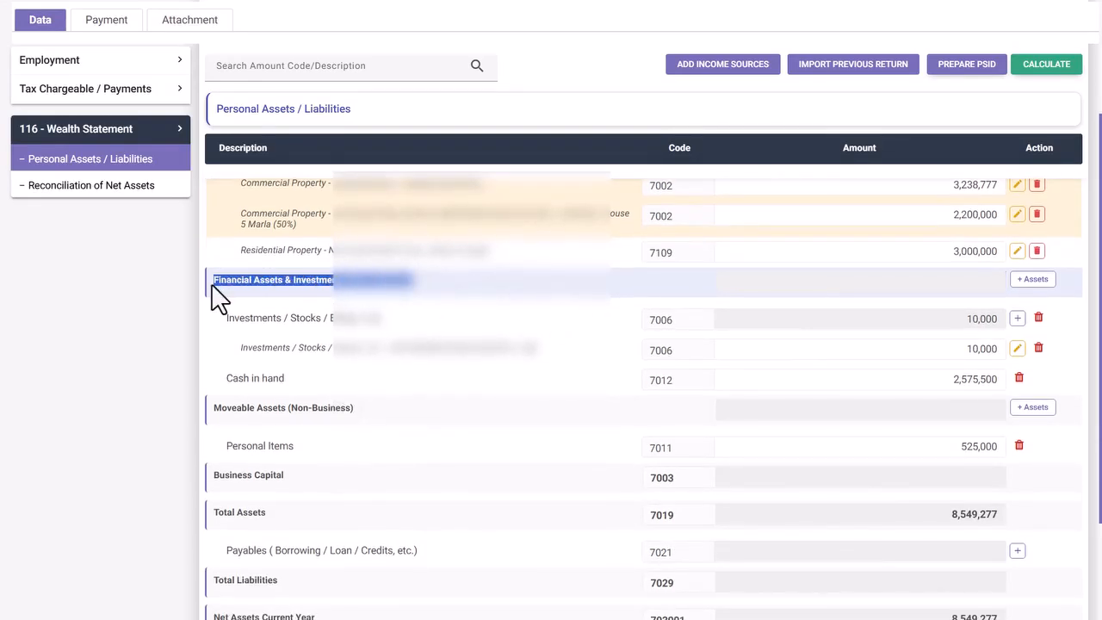
{"action": "left_click", "coordinate": [360, 279]}
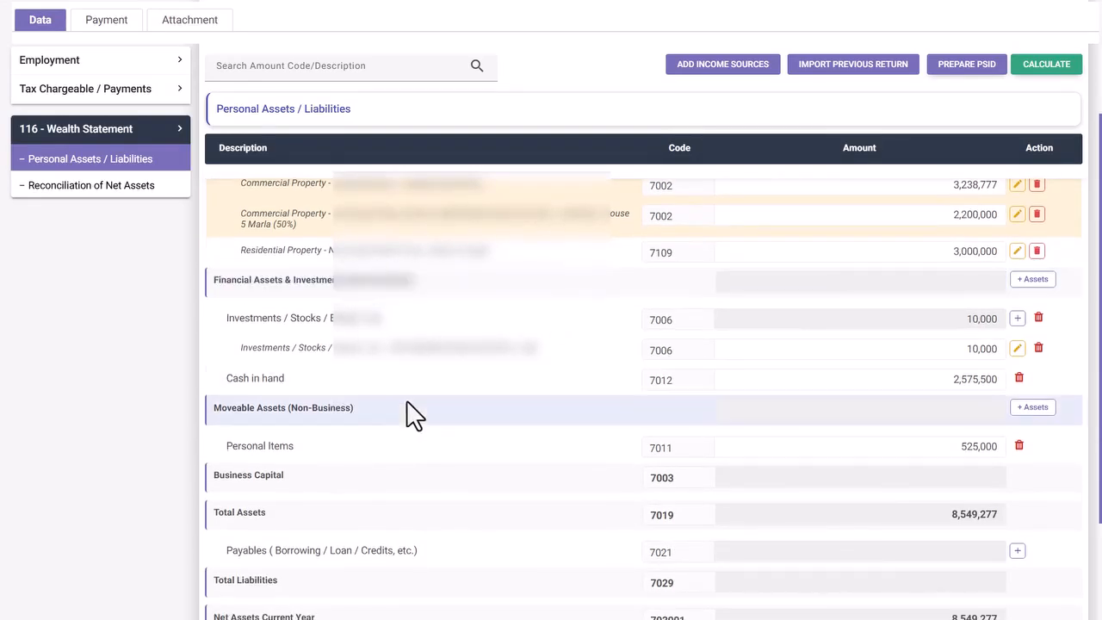
{"action": "left_click_drag", "start_coordinate": [406, 408], "coordinate": [219, 413]}
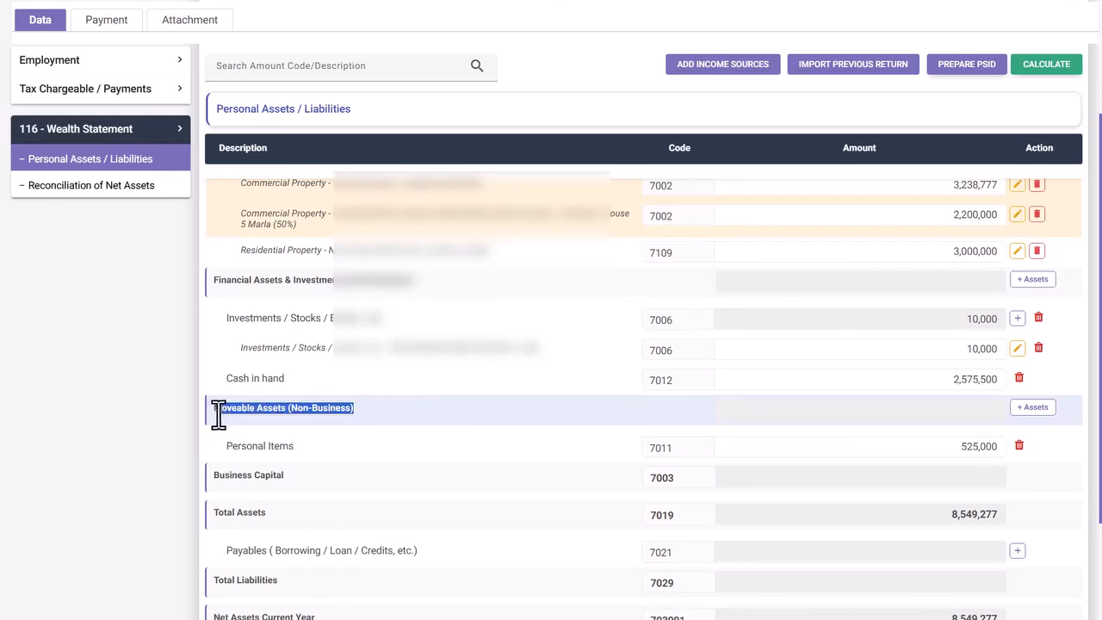
{"action": "left_click", "coordinate": [394, 406]}
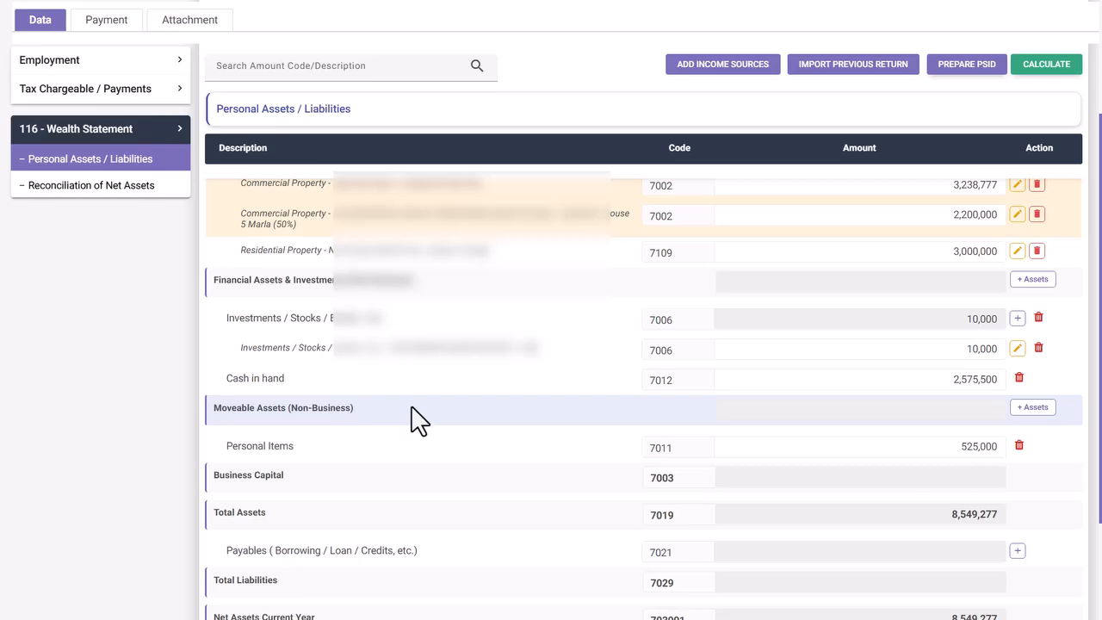
- Add a Bank Account(s) line to Financial Assets & Investments, leaving its entry form unfilled
{"action": "left_click", "coordinate": [1031, 280]}
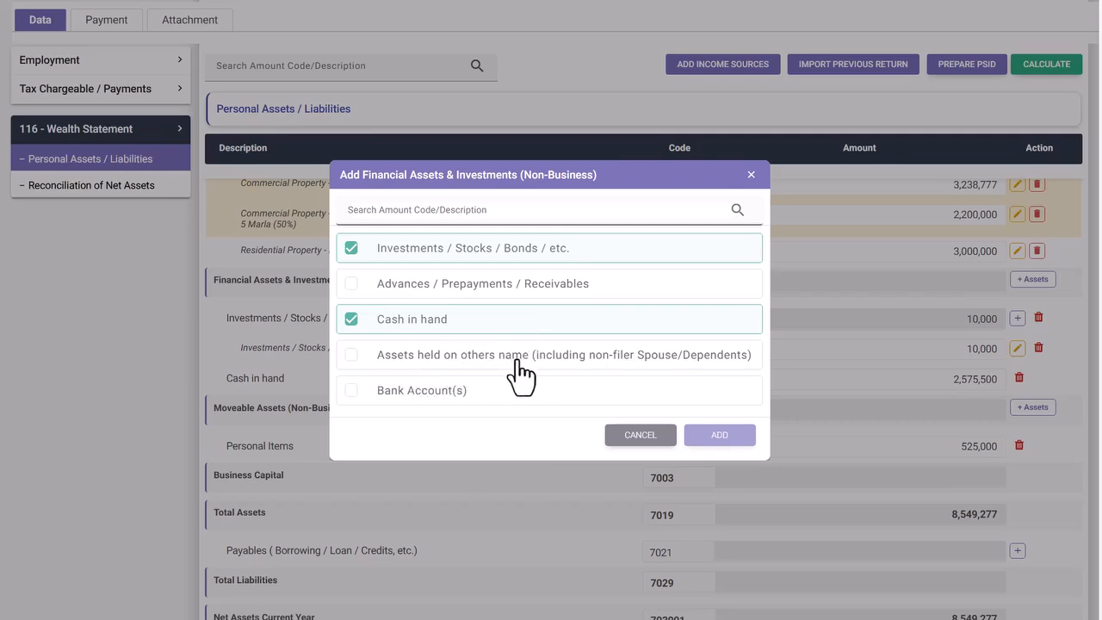
{"action": "left_click", "coordinate": [352, 391]}
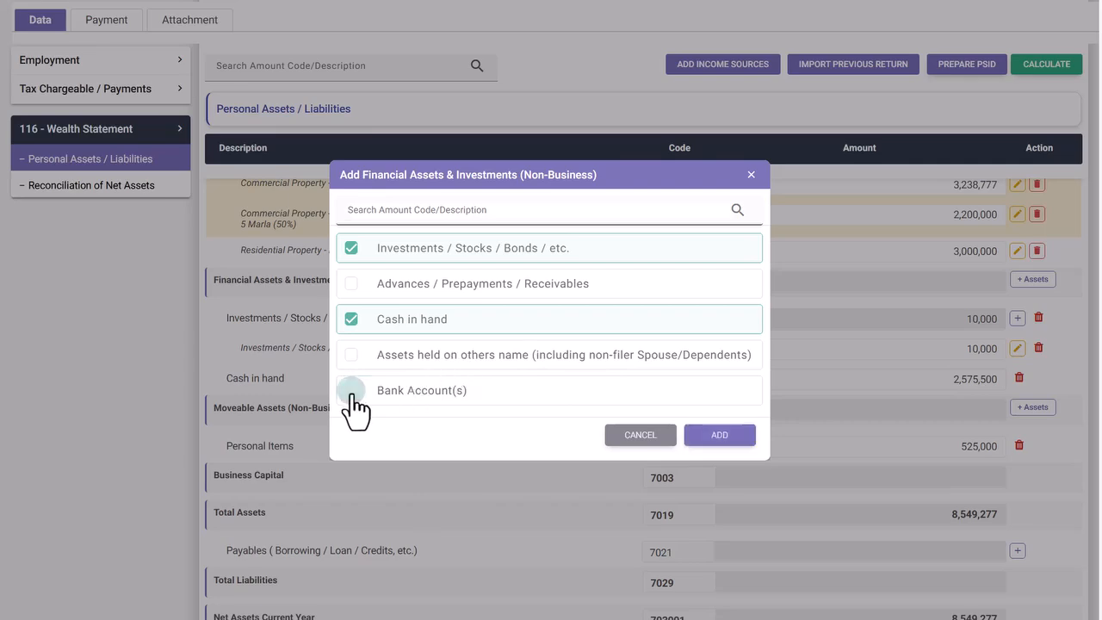
{"action": "left_click", "coordinate": [728, 437]}
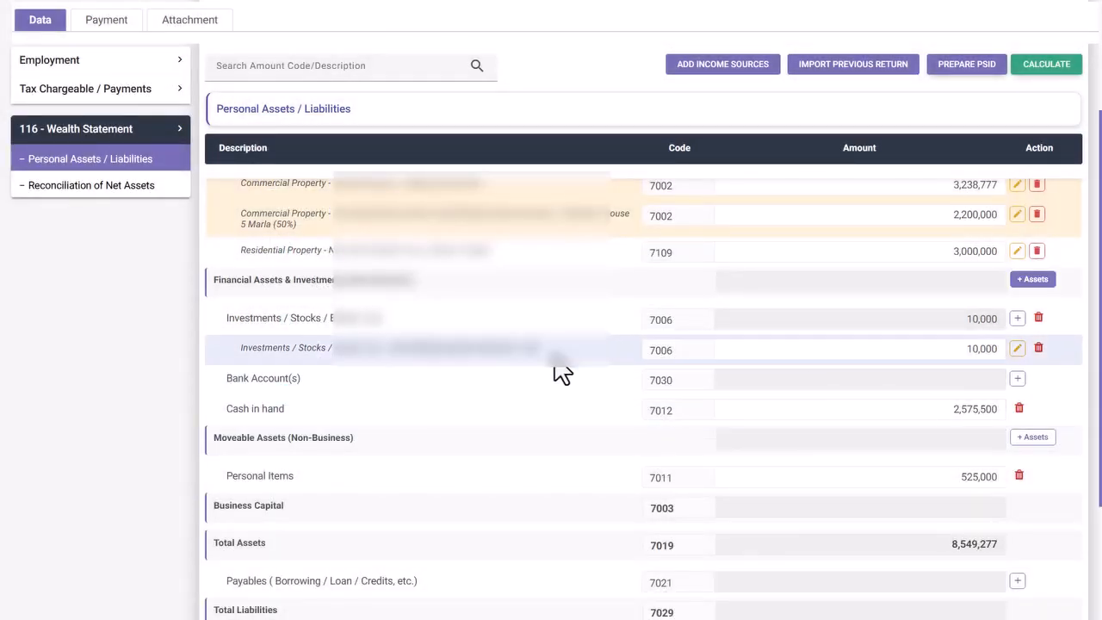
{"action": "left_click_drag", "start_coordinate": [551, 354], "coordinate": [394, 353]}
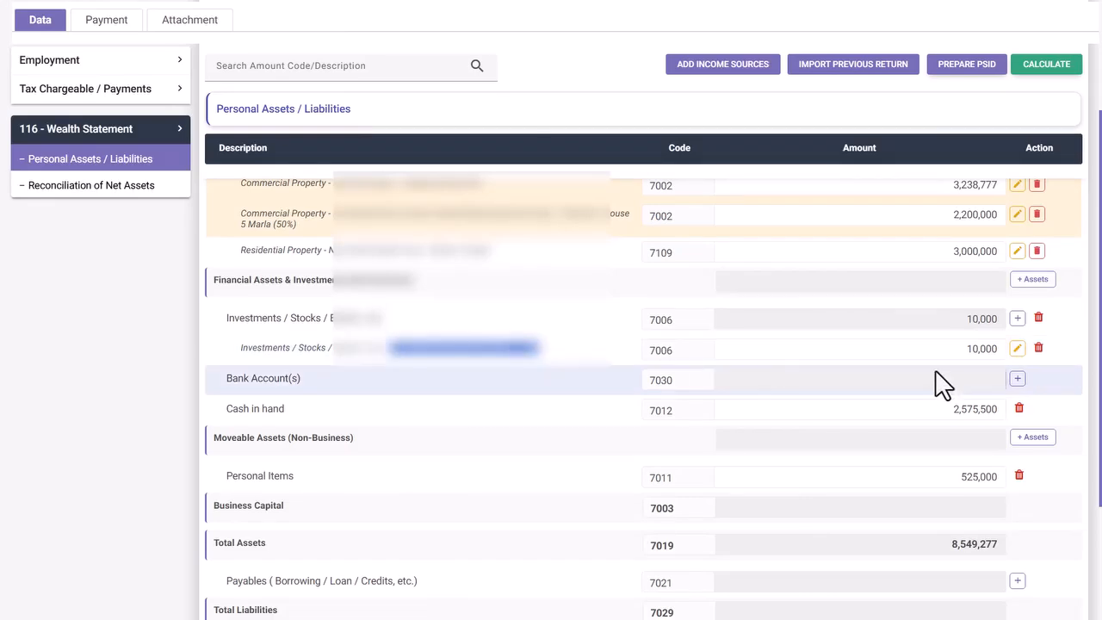
{"action": "left_click", "coordinate": [1017, 378]}
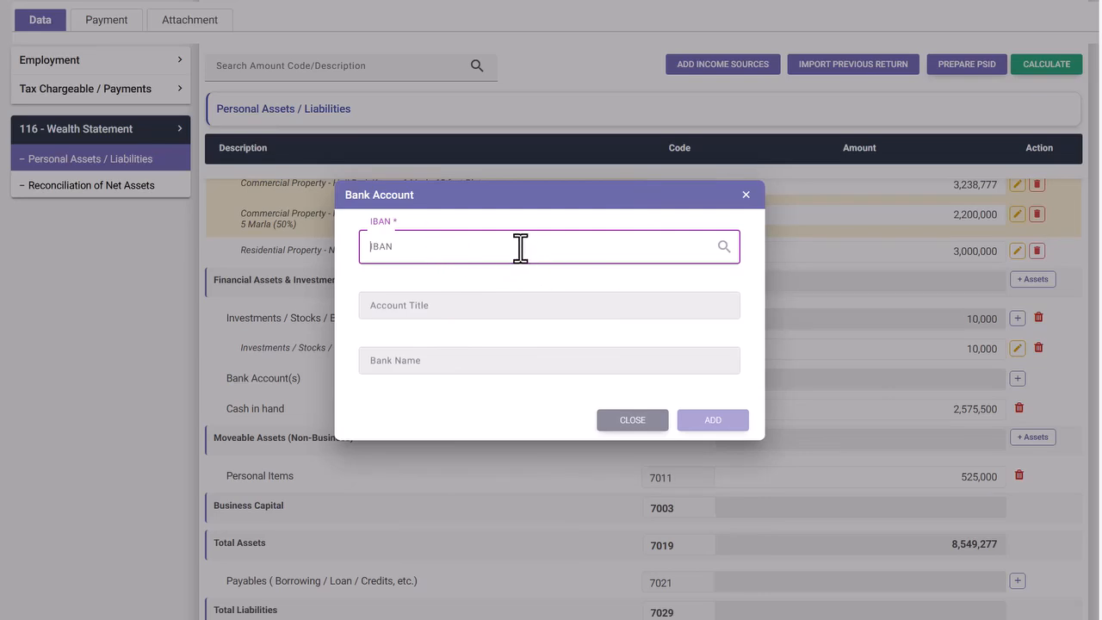
{"action": "left_click", "coordinate": [745, 194]}
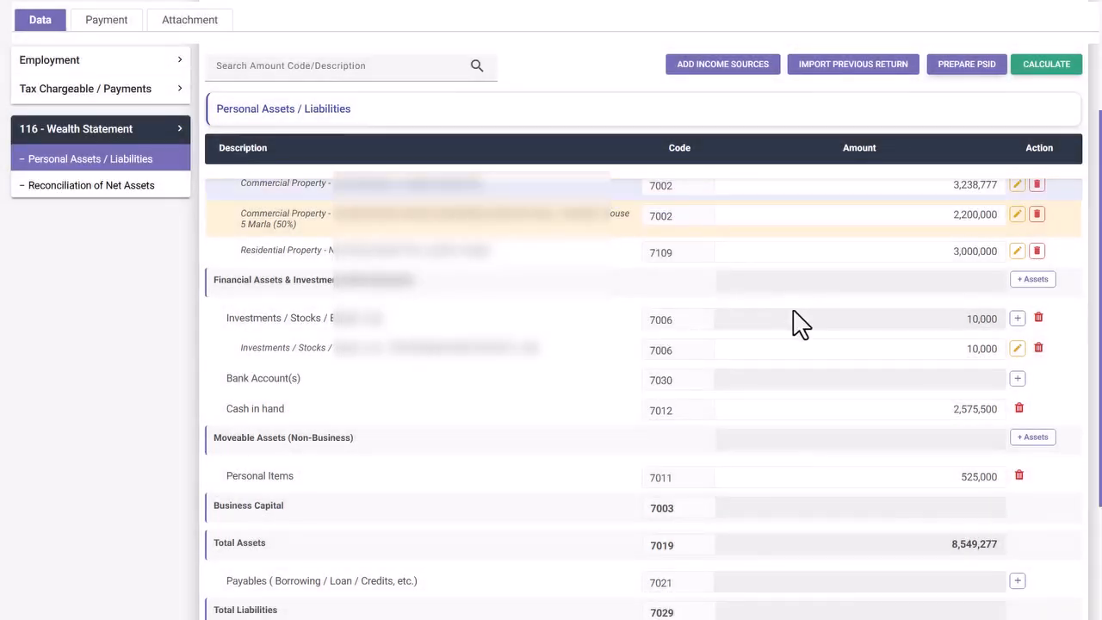
- Add a Motor Vehicle(s) line under Moveable Assets
{"action": "scroll", "coordinate": [788, 310], "scroll_direction": "down", "scroll_amount": 3}
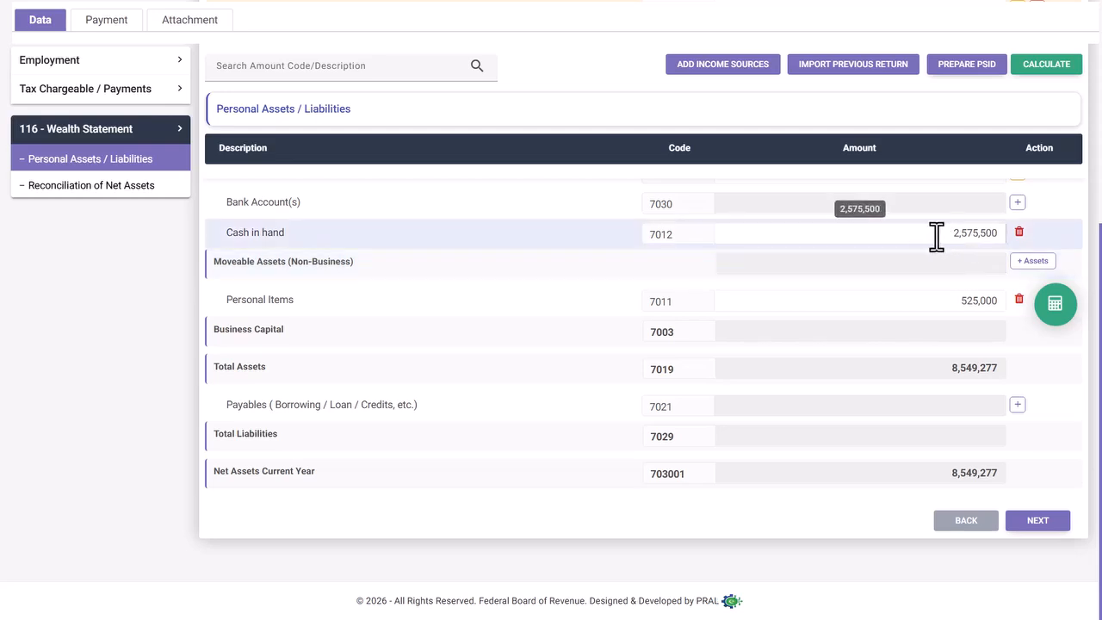
{"action": "left_click", "coordinate": [1032, 261]}
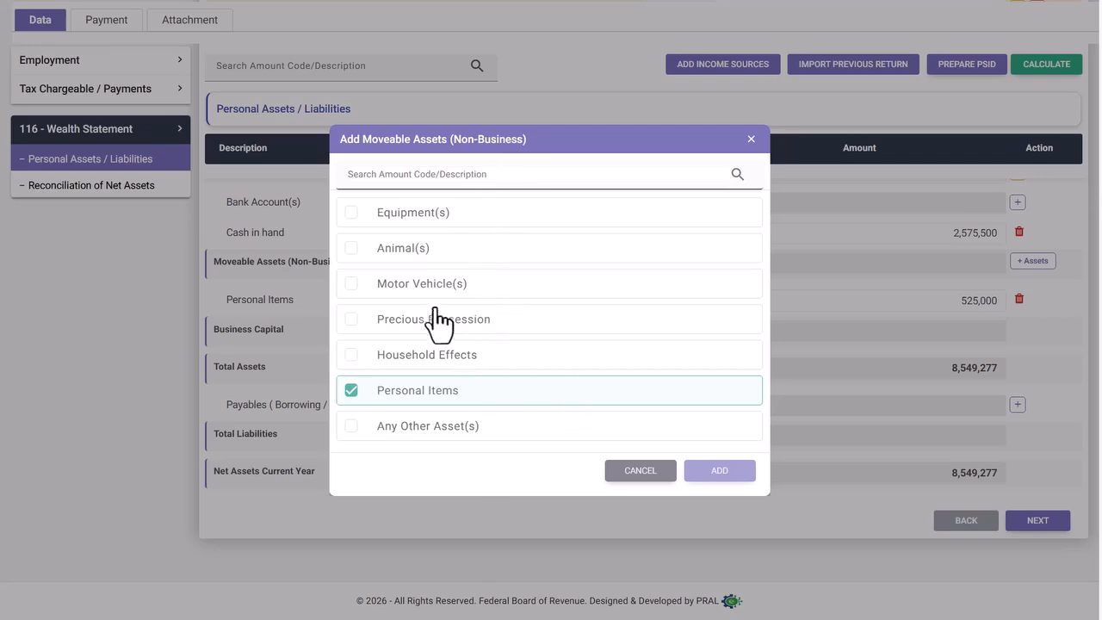
{"action": "left_click", "coordinate": [351, 285]}
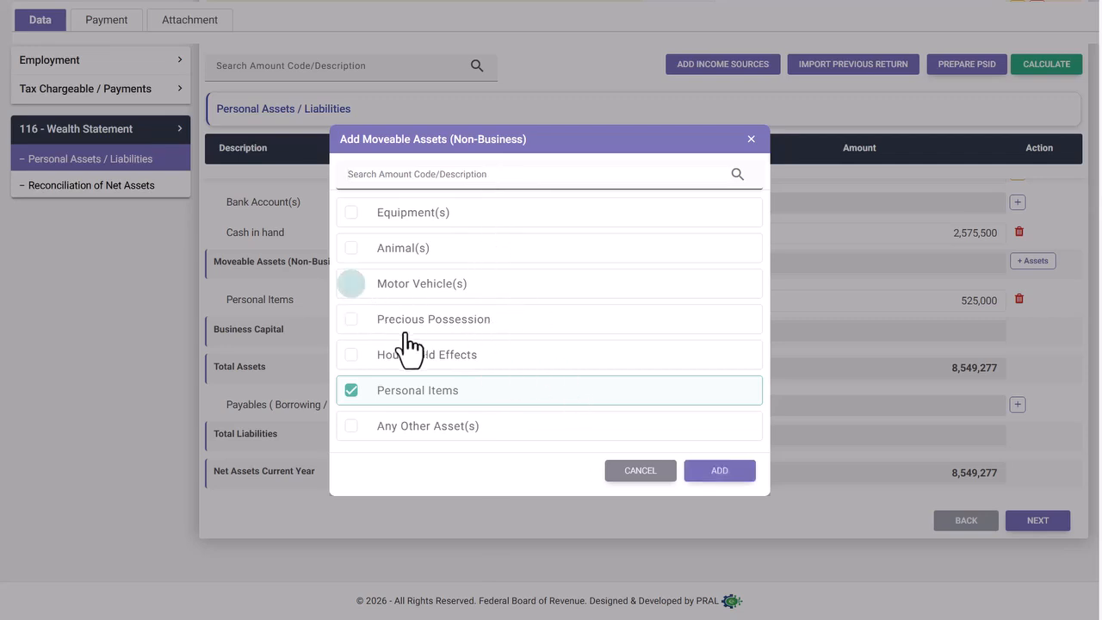
{"action": "left_click", "coordinate": [718, 470]}
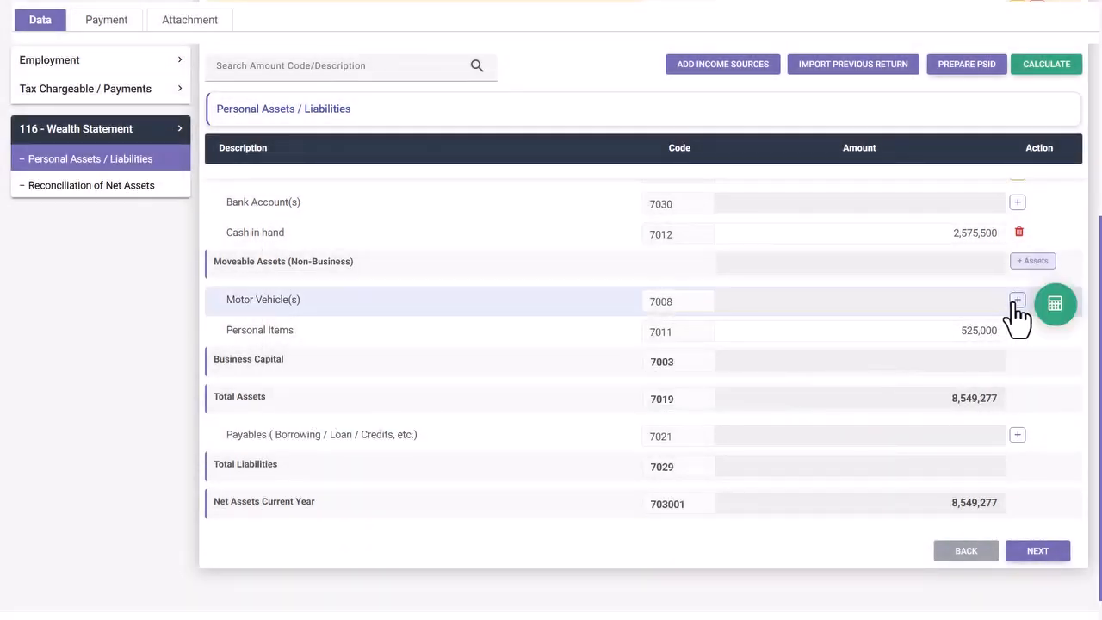
- Fill in the vehicle entry as a Suzuki Swift and save it
{"action": "left_click", "coordinate": [1016, 300]}
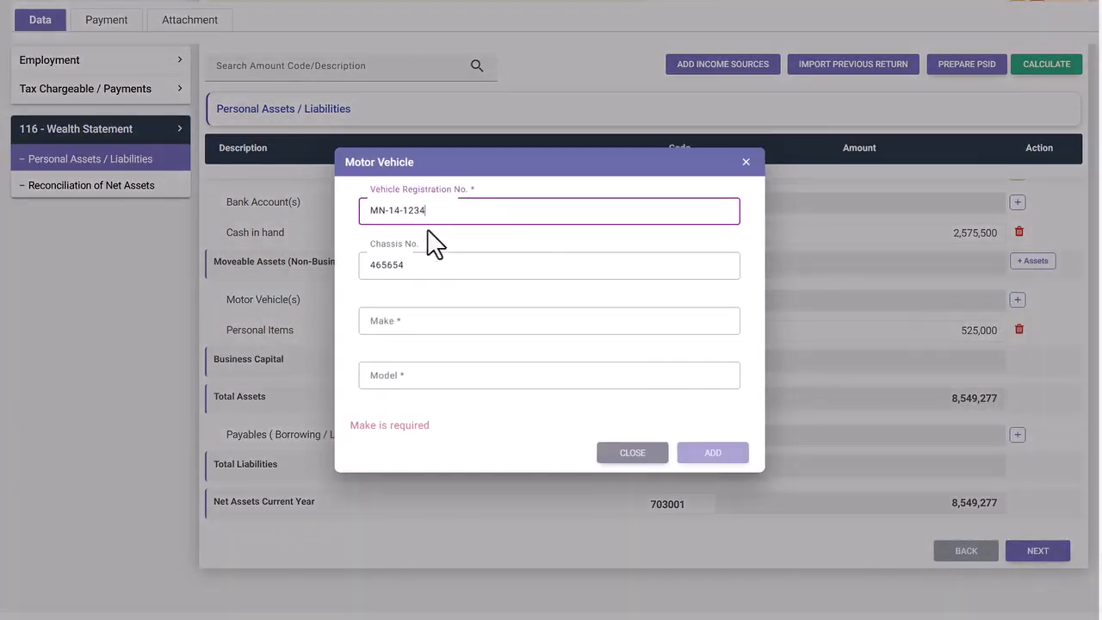
{"action": "left_click", "coordinate": [410, 322]}
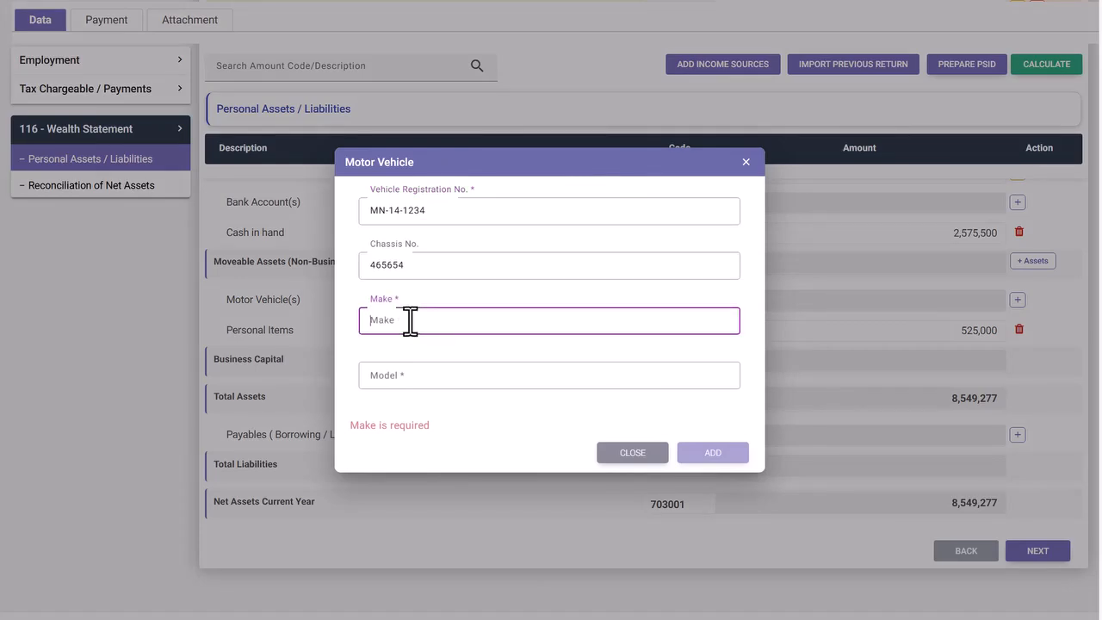
{"action": "left_click", "coordinate": [412, 372]}
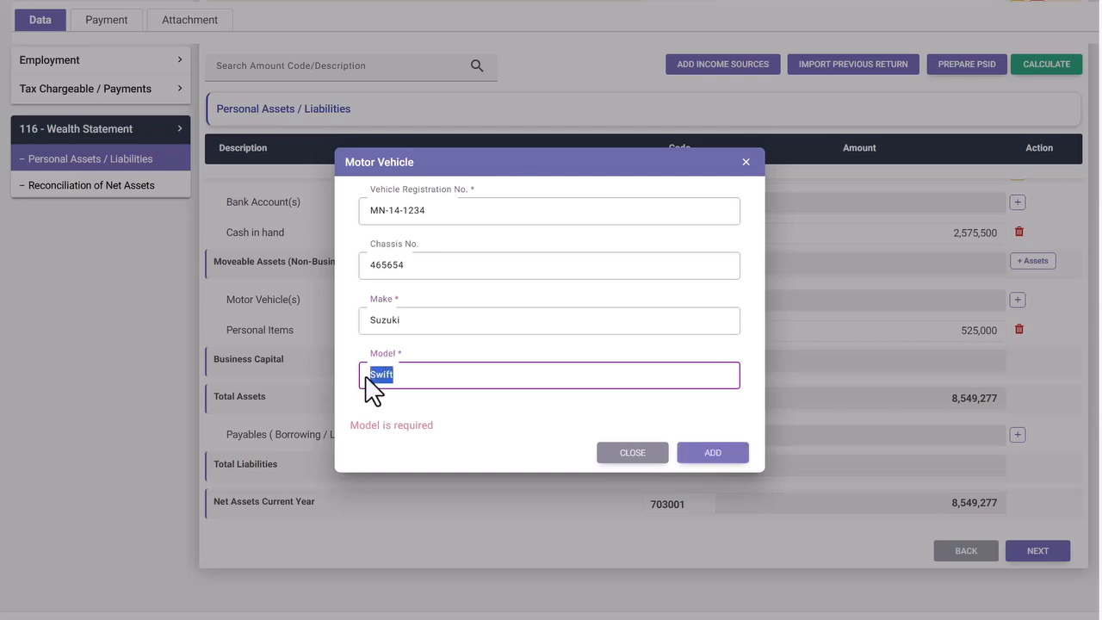
{"action": "key", "text": "BackSpace"}
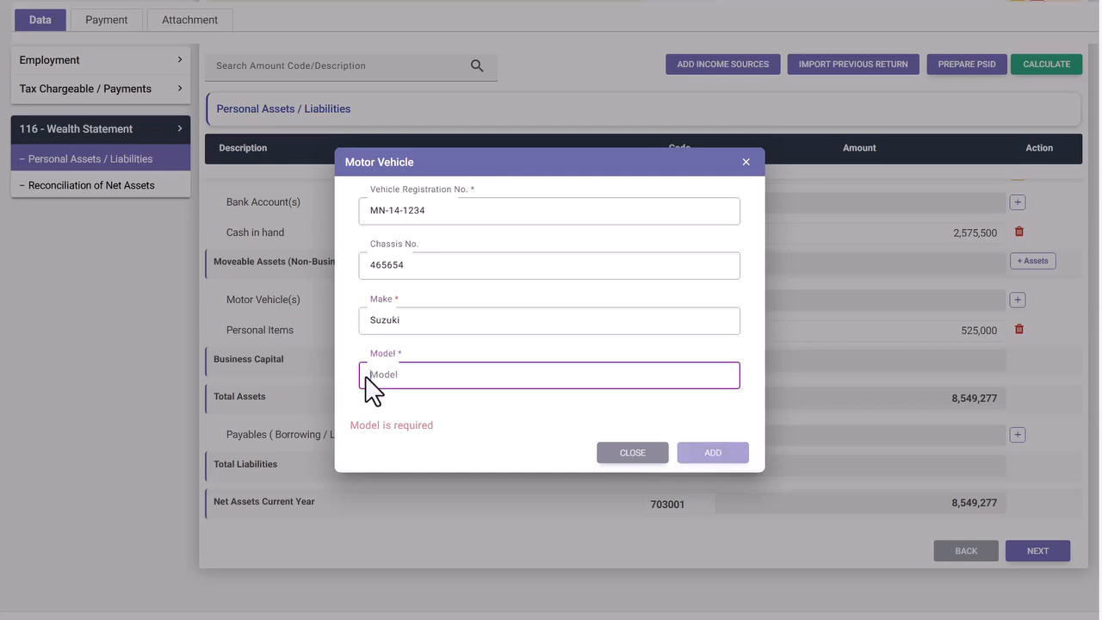
{"action": "type", "text": "Swift"}
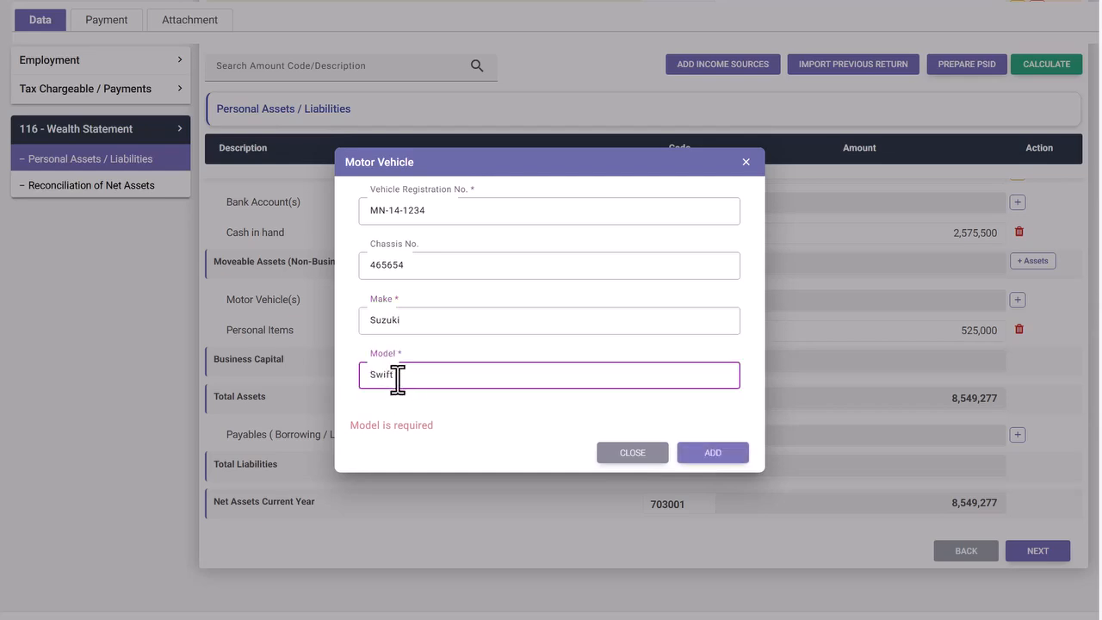
{"action": "left_click", "coordinate": [709, 454]}
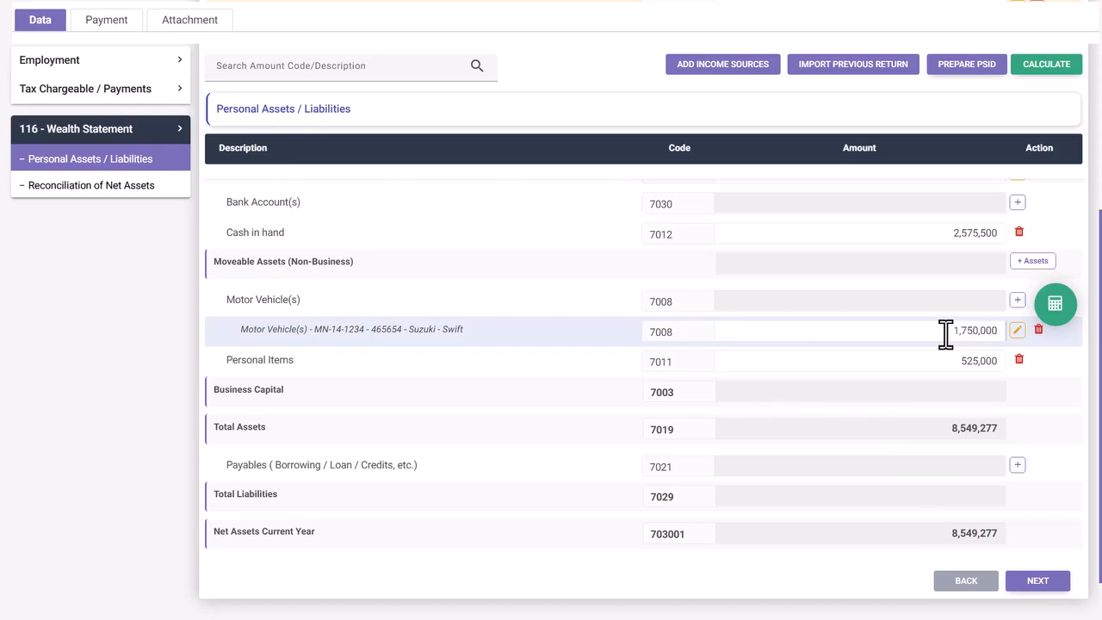
- Recalculate the wealth statement totals and open the Reconciliation of Net Assets section
{"action": "left_click", "coordinate": [1057, 308]}
{"action": "scroll", "coordinate": [909, 361], "scroll_direction": "up", "scroll_amount": 1}
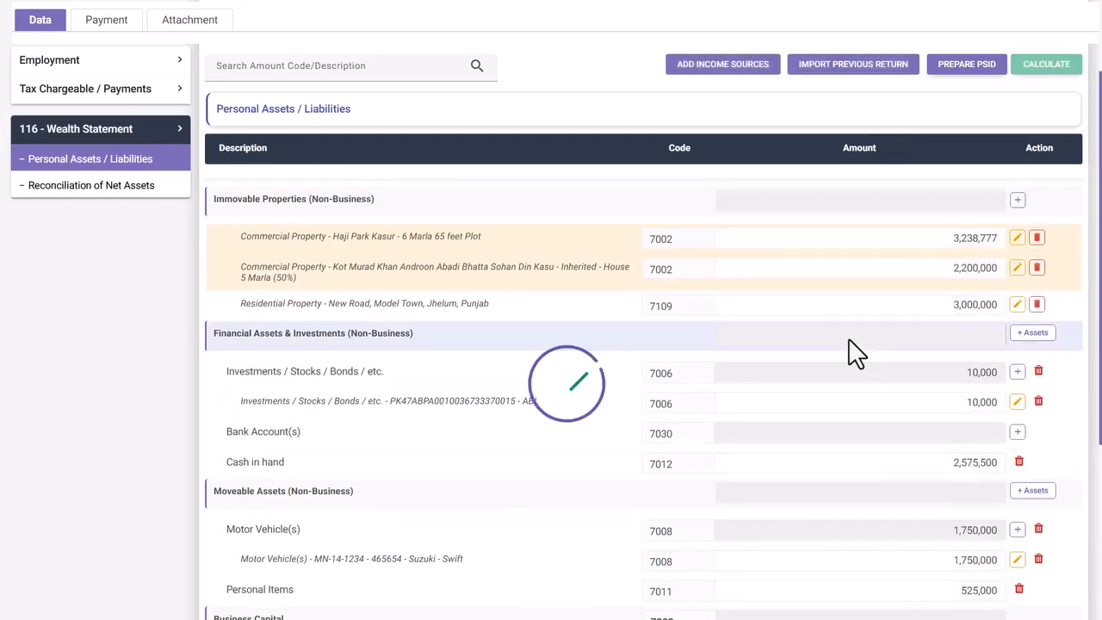
{"action": "scroll", "coordinate": [855, 351], "scroll_direction": "down", "scroll_amount": 1}
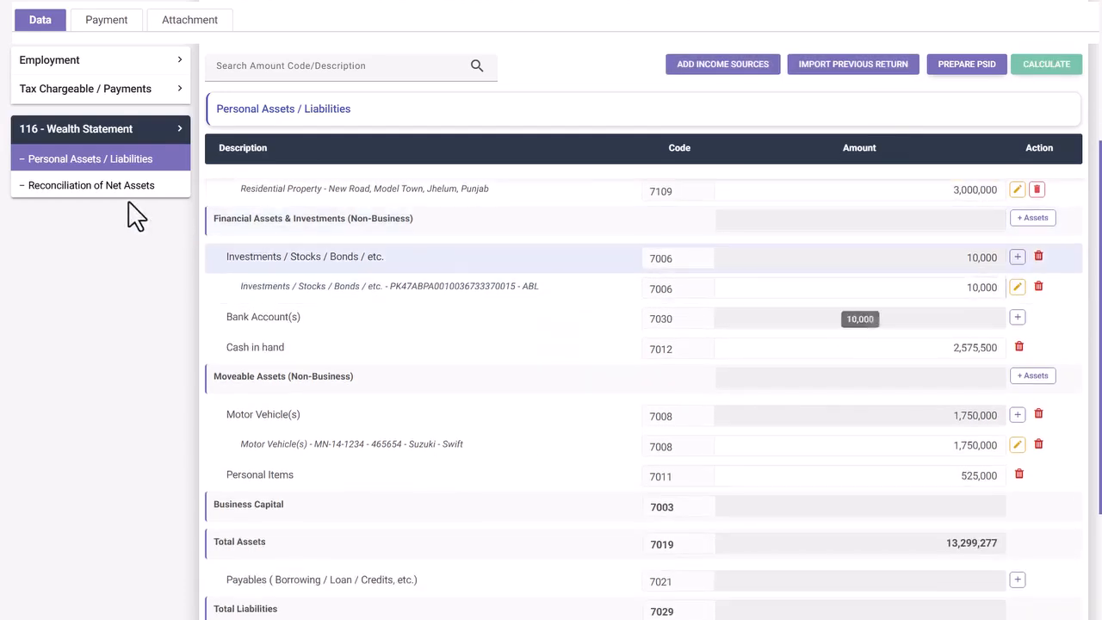
{"action": "left_click", "coordinate": [102, 186]}
{"action": "scroll", "coordinate": [603, 362], "scroll_direction": "down", "scroll_amount": 6}
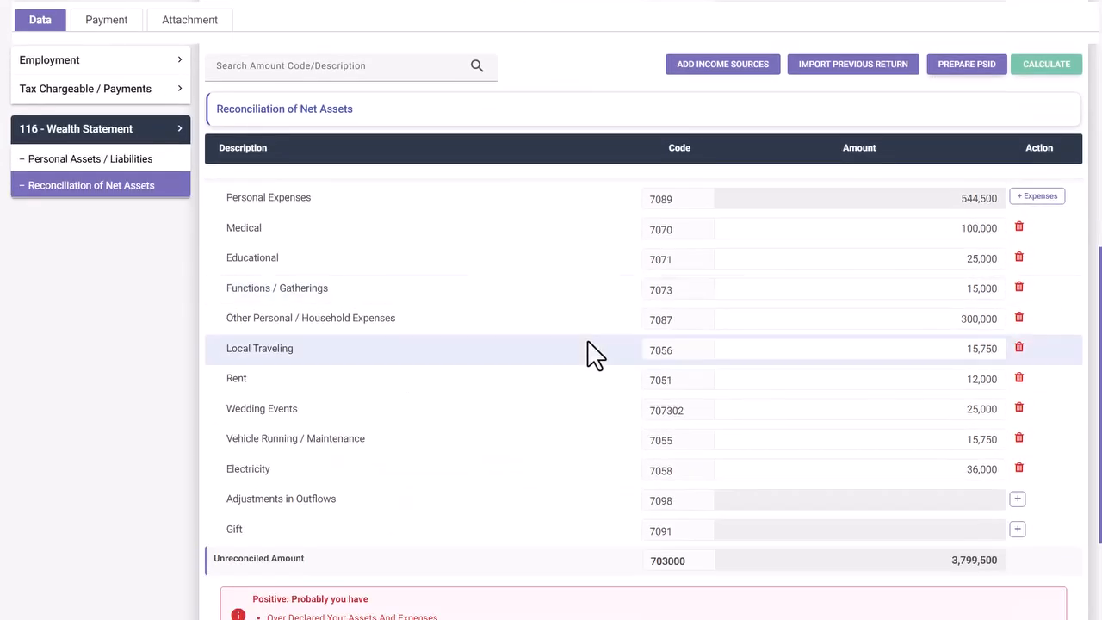
{"action": "scroll", "coordinate": [583, 344], "scroll_direction": "down", "scroll_amount": 2}
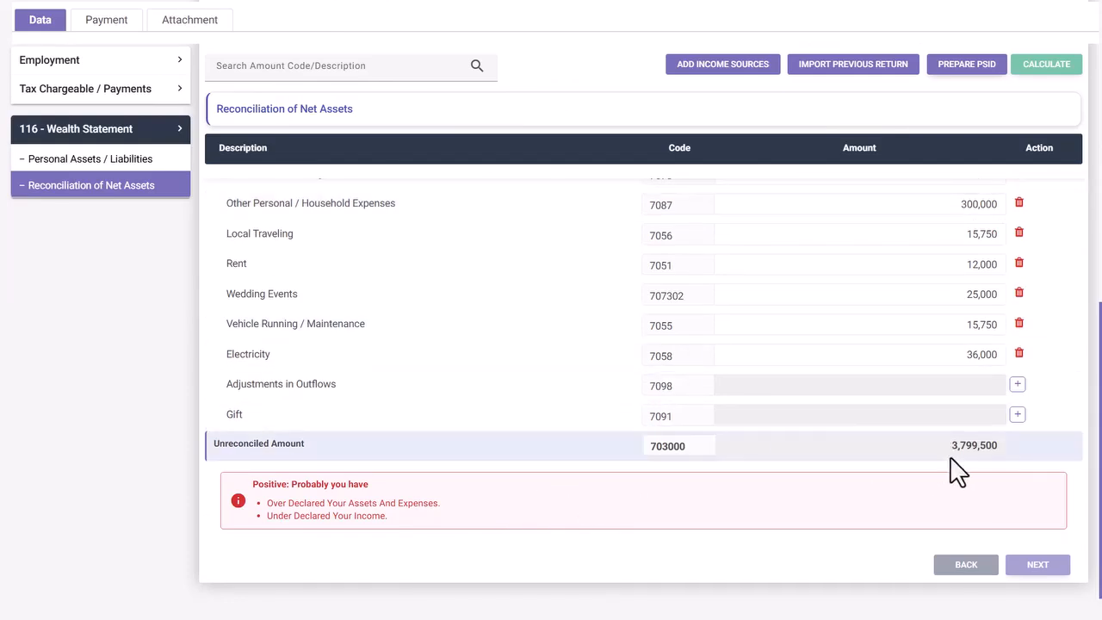
- Highlight the 3,799,500 Unreconciled Amount and its 'Positive' over-declaration warning
{"action": "left_click_drag", "start_coordinate": [941, 446], "coordinate": [1001, 448]}
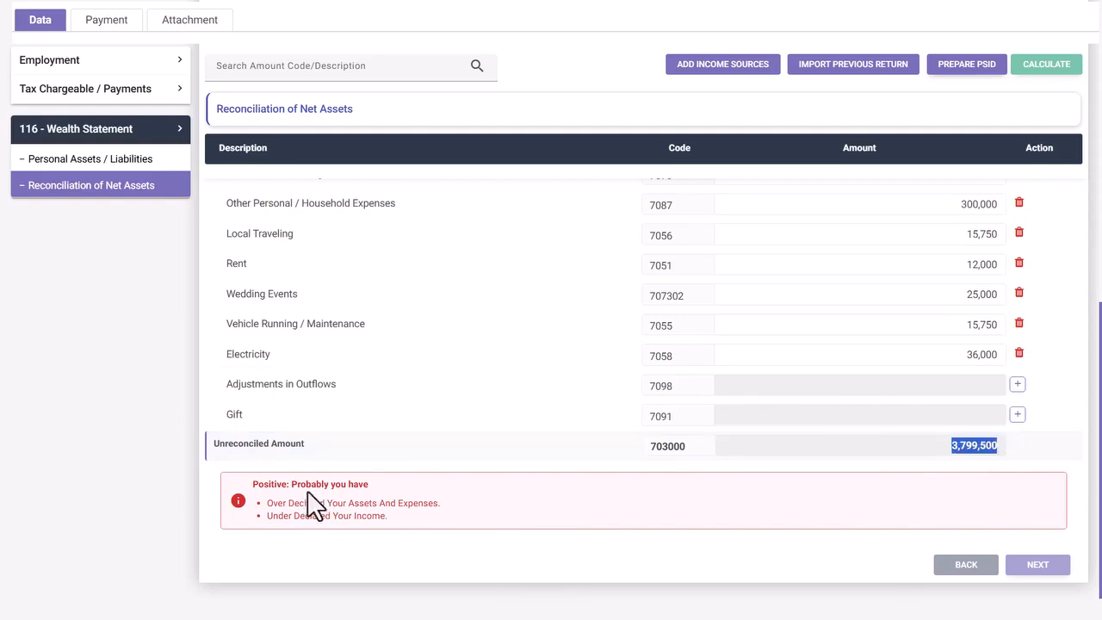
{"action": "left_click_drag", "start_coordinate": [255, 485], "coordinate": [289, 483]}
{"action": "left_click_drag", "start_coordinate": [516, 466], "coordinate": [608, 454]}
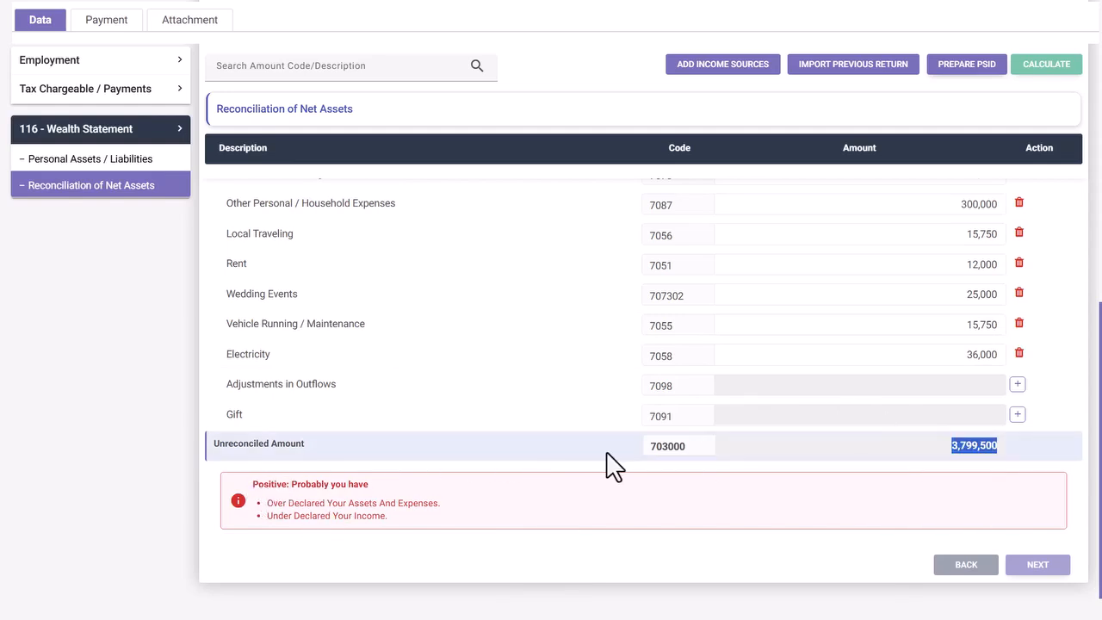
{"action": "left_click", "coordinate": [775, 493]}
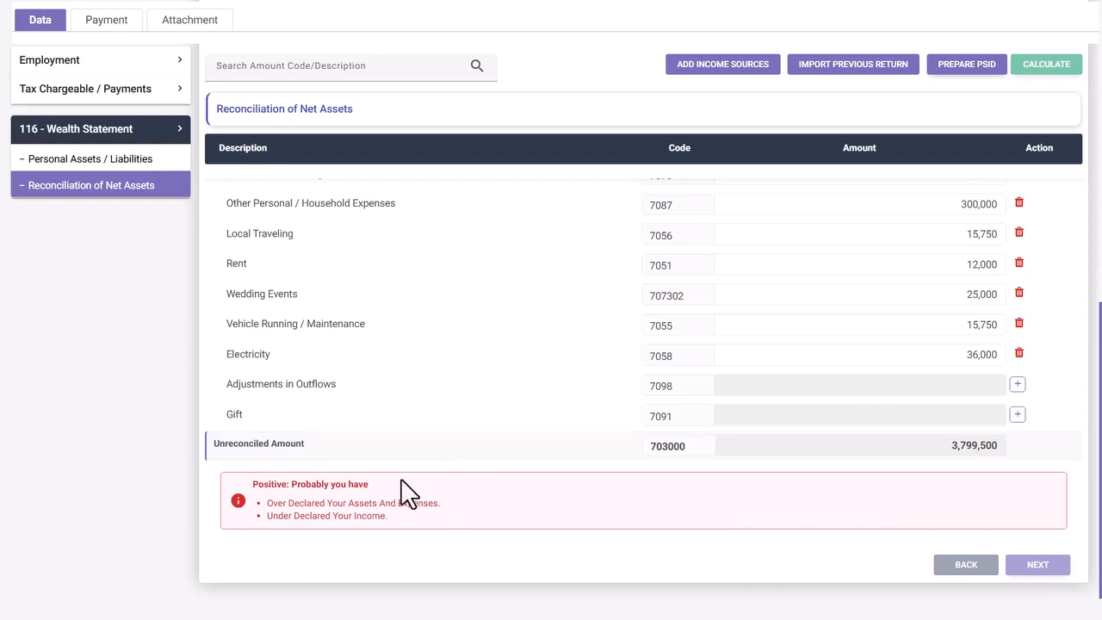
{"action": "left_click_drag", "start_coordinate": [403, 488], "coordinate": [242, 487]}
{"action": "left_click", "coordinate": [378, 469]}
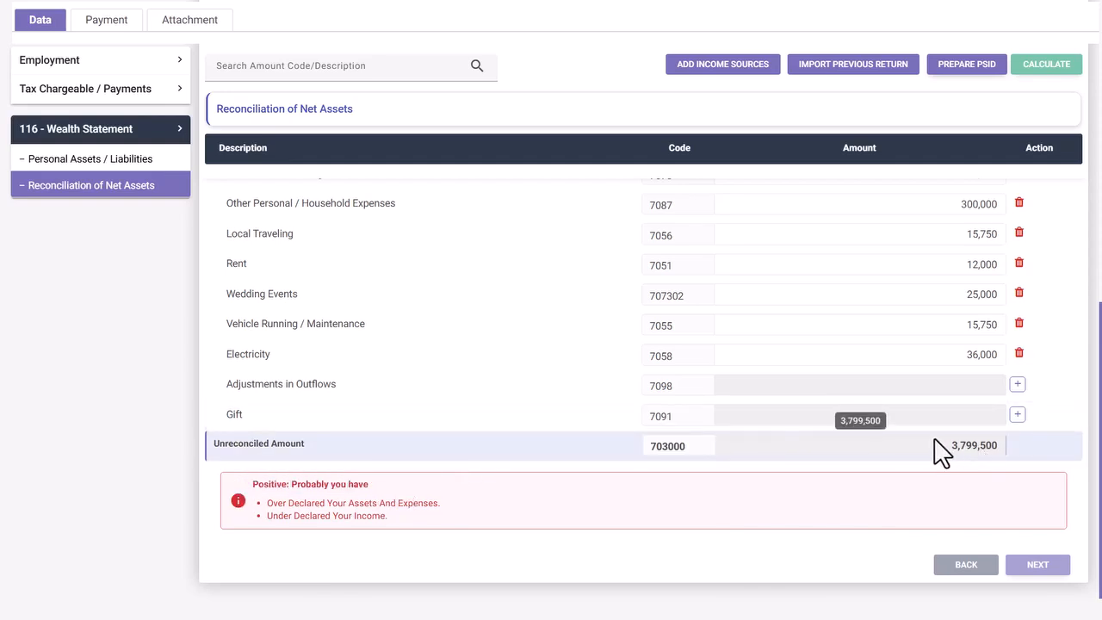
{"action": "left_click_drag", "start_coordinate": [939, 450], "coordinate": [1033, 450]}
{"action": "left_click", "coordinate": [512, 446]}
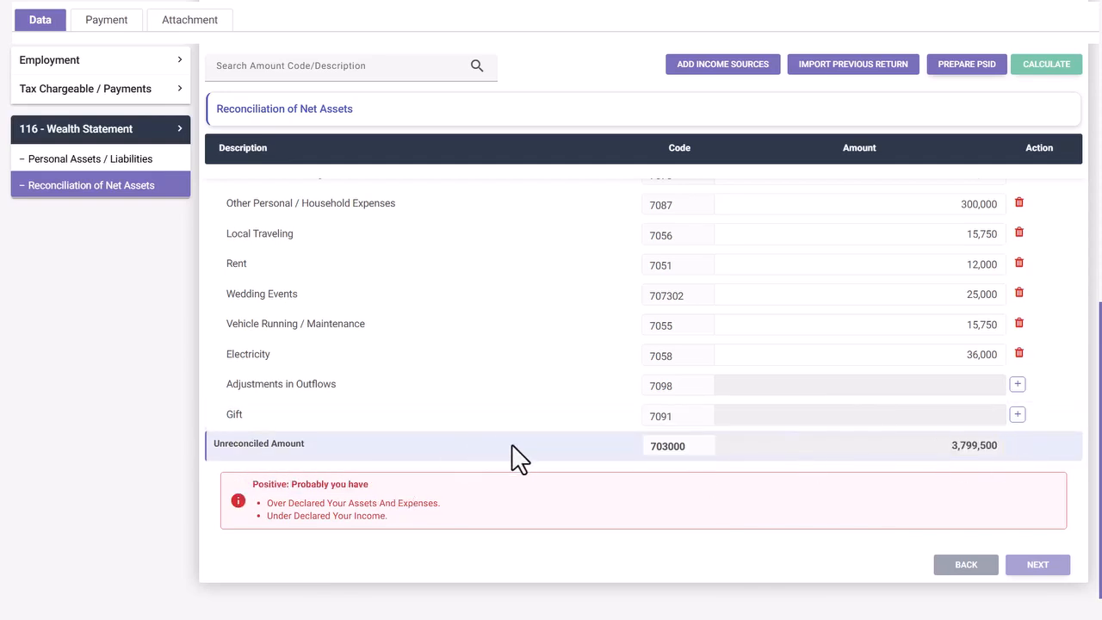
{"action": "scroll", "coordinate": [512, 456], "scroll_direction": "up", "scroll_amount": 1}
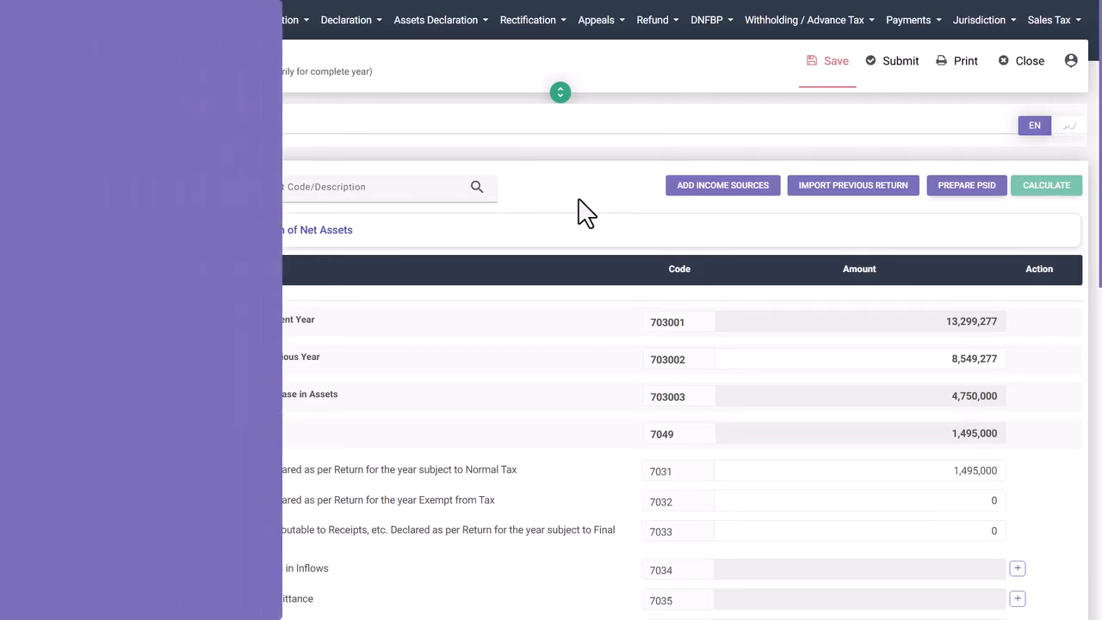
{"action": "scroll", "coordinate": [579, 203], "scroll_direction": "down", "scroll_amount": 2}
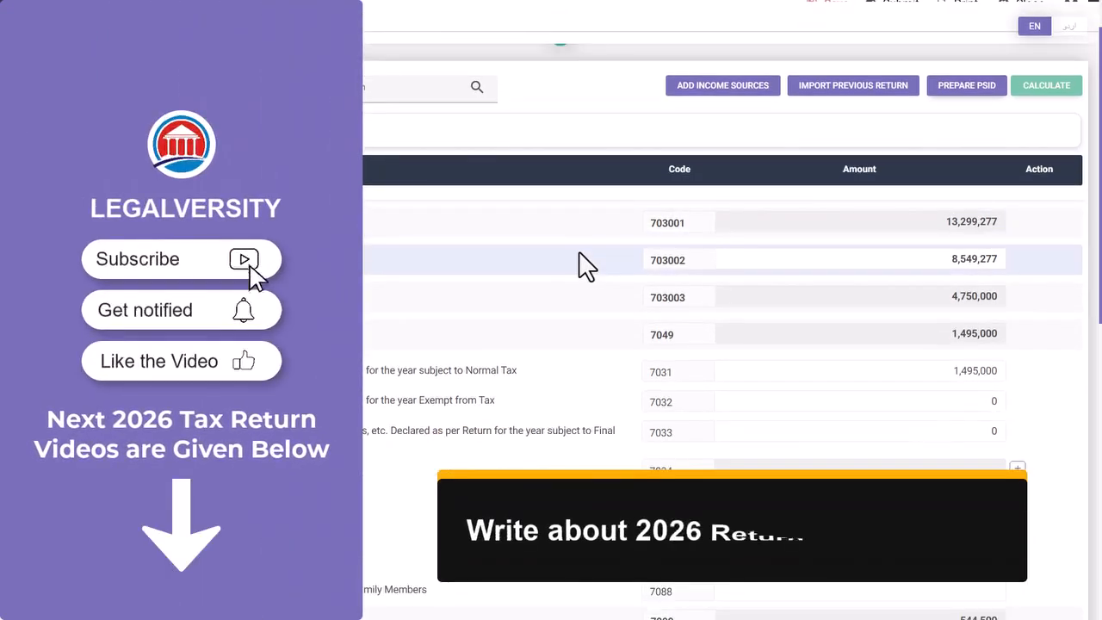